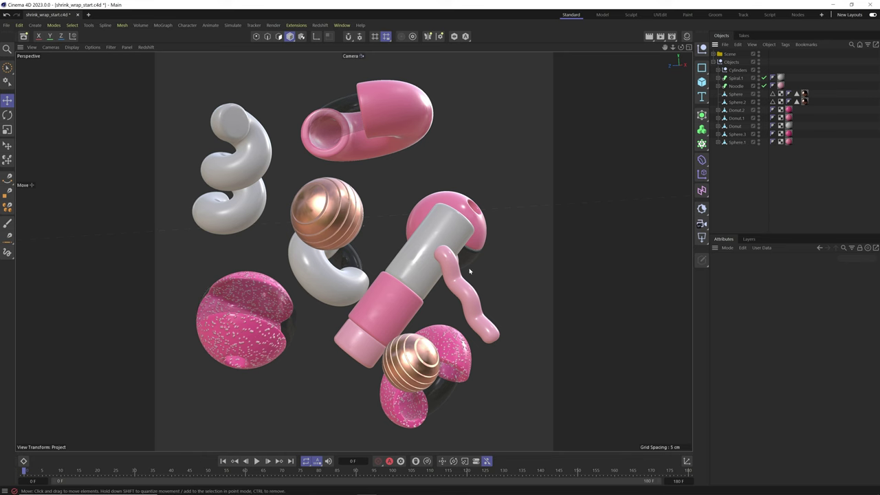
# - Reposition and rotate the white spiral so it sits close beside the upper striped copper sphere
pyautogui.click(254, 165)
pyautogui.moveTo(203, 110); pyautogui.dragTo(368, 170)
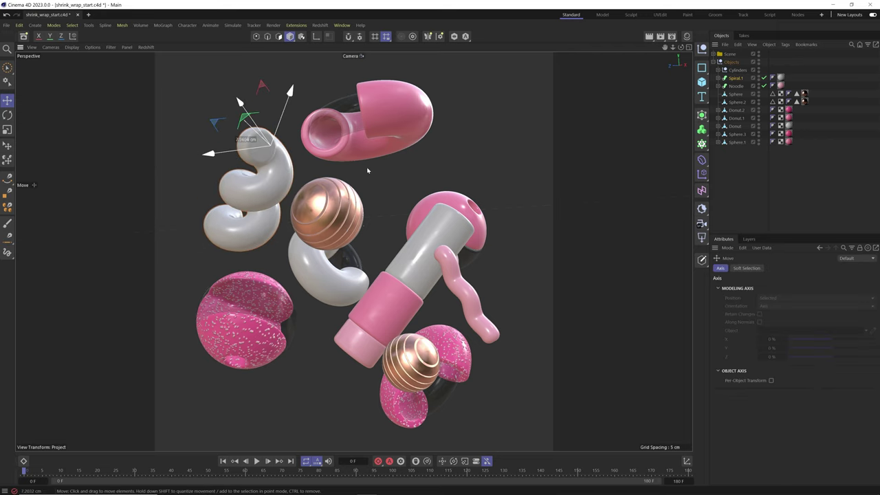
pyautogui.scroll(5, 296, 175)
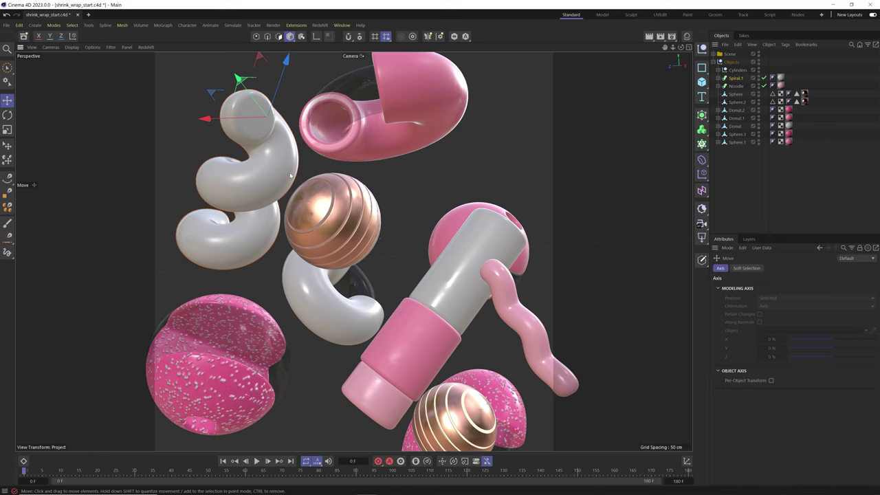
pyautogui.press('r')
pyautogui.moveTo(290, 176); pyautogui.dragTo(268, 176)
pyautogui.press('e')
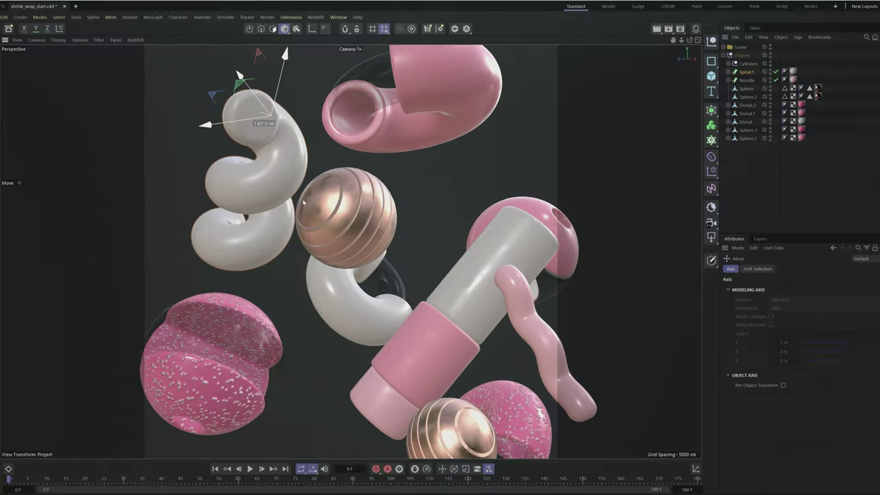
pyautogui.scroll(3, 303, 201)
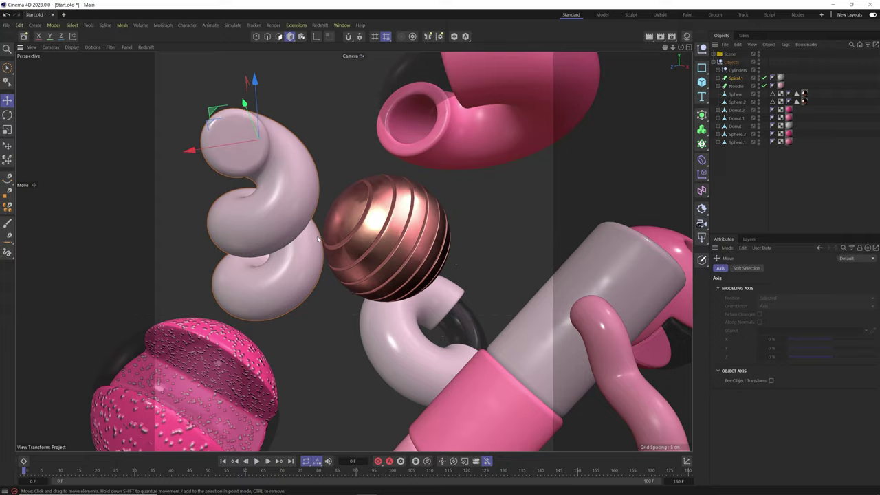
# - Select all ten items inside the Objects group and pull them together into a tight cluster with Dynamic Place
pyautogui.scroll(-6, 317, 239)
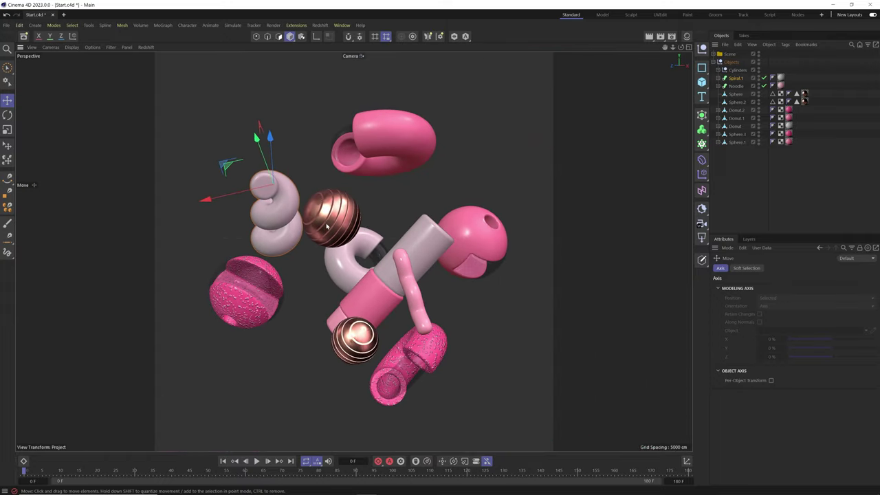
pyautogui.keyDown('alt'); pyautogui.moveTo(450, 222); pyautogui.dragTo(332, 224); pyautogui.keyUp('alt')
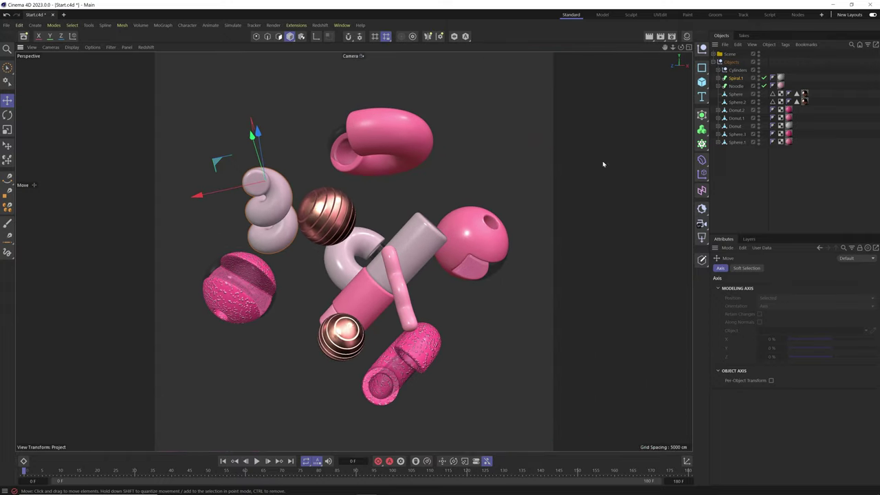
pyautogui.moveTo(748, 157); pyautogui.dragTo(763, 81)
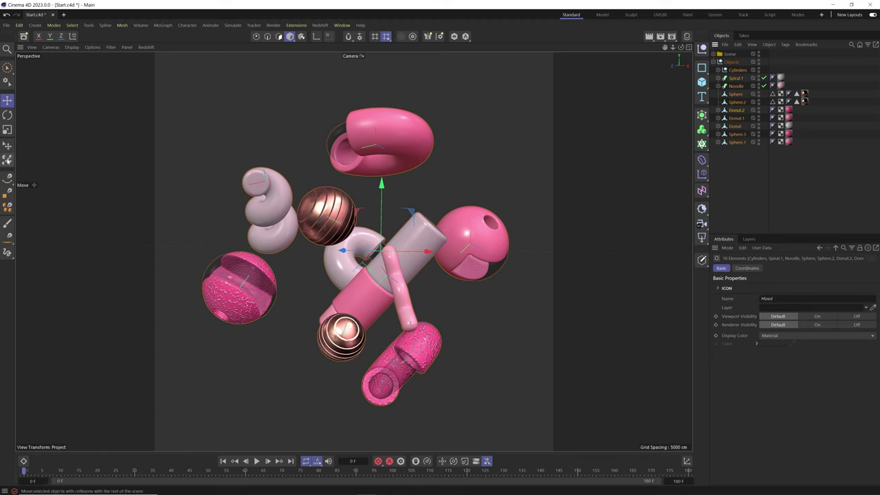
pyautogui.click(6, 162)
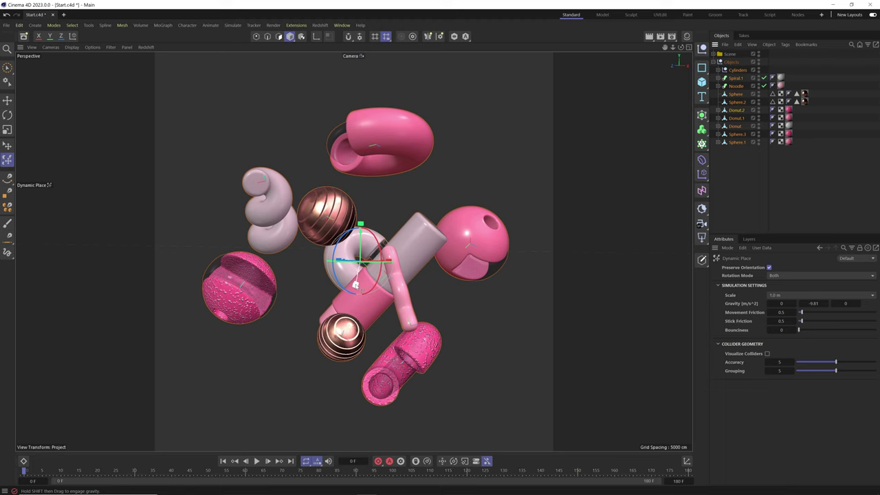
pyautogui.moveTo(356, 284); pyautogui.dragTo(359, 268)
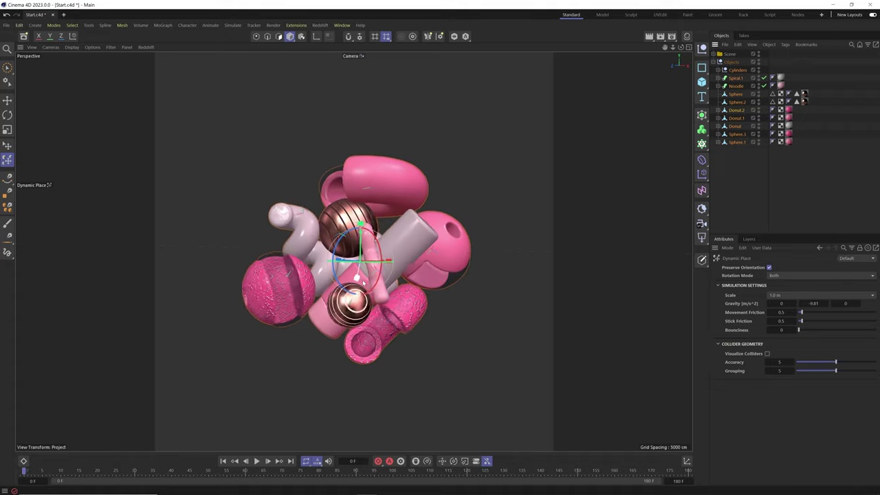
pyautogui.moveTo(359, 268); pyautogui.dragTo(394, 306)
# - Nudge the lower copper sphere, the spiral and the noodle within the cluster using Dynamic Place, and return to the Move tool with nothing selected
pyautogui.click(350, 306)
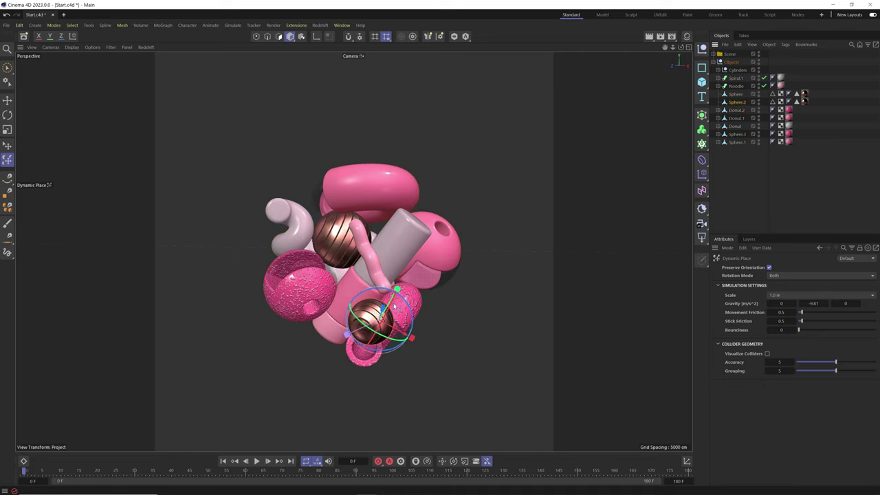
pyautogui.click(294, 230)
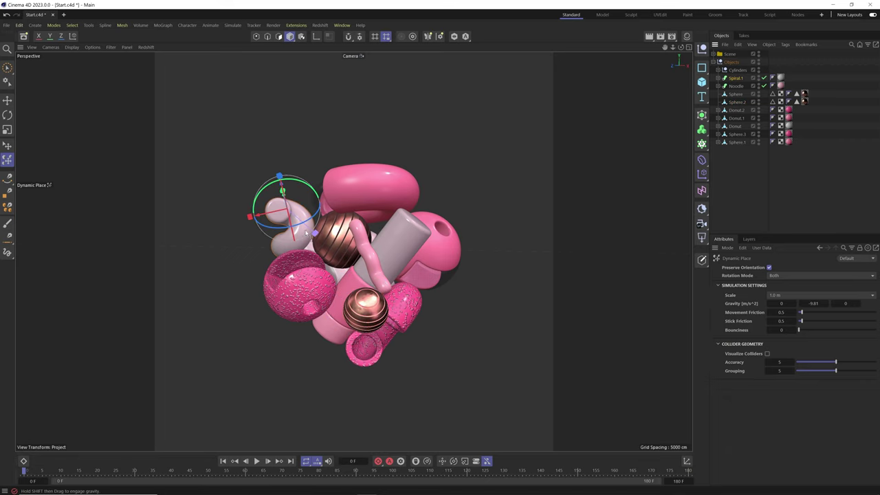
pyautogui.moveTo(294, 220); pyautogui.dragTo(339, 303)
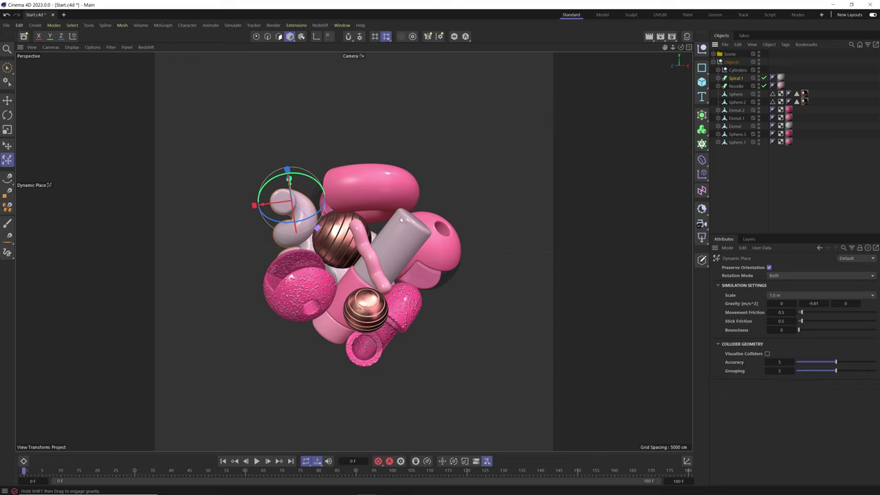
pyautogui.moveTo(389, 259); pyautogui.dragTo(423, 276)
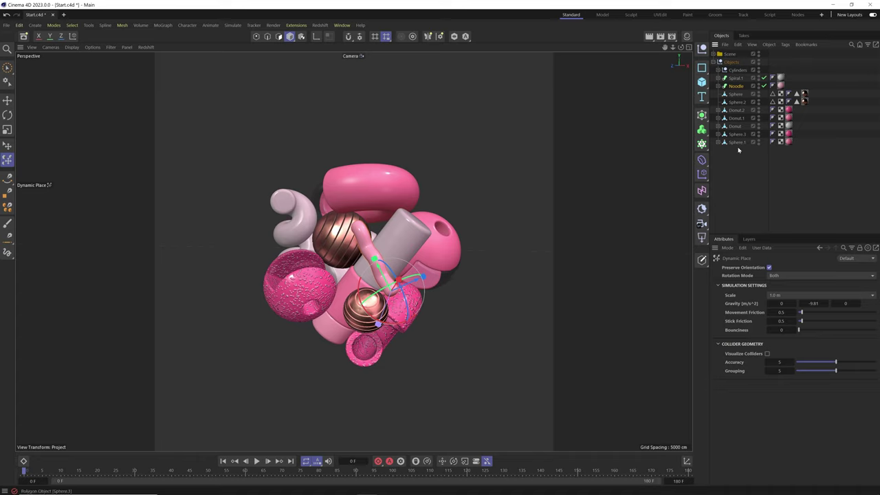
pyautogui.click(449, 273)
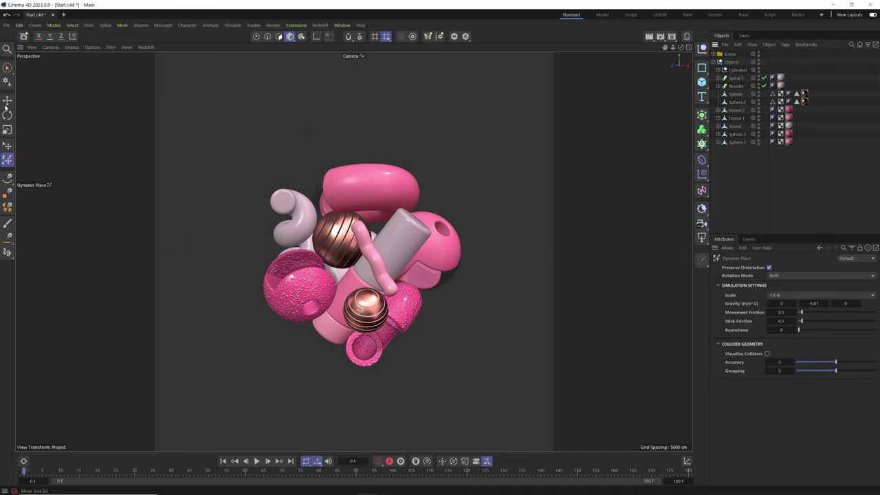
pyautogui.press('e')
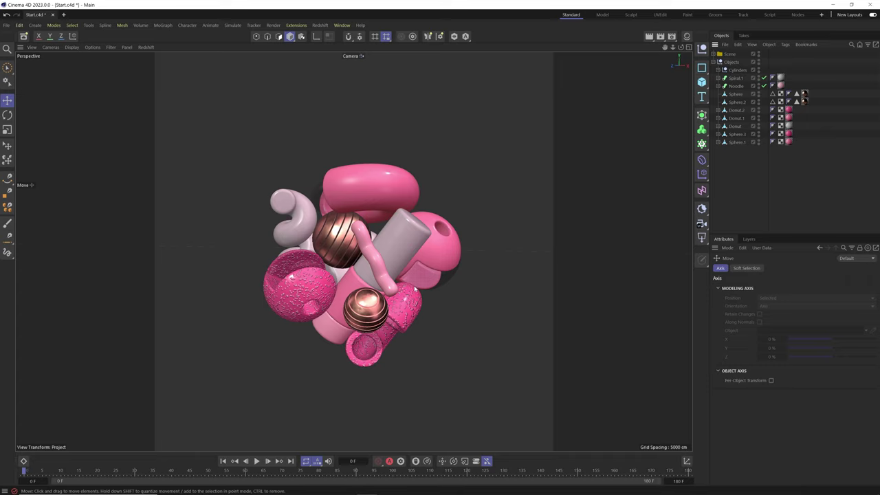
# - Display wireframe lines over the cluster to examine its mesh density, and return to plain shading
pyautogui.press('n')
pyautogui.press('b')
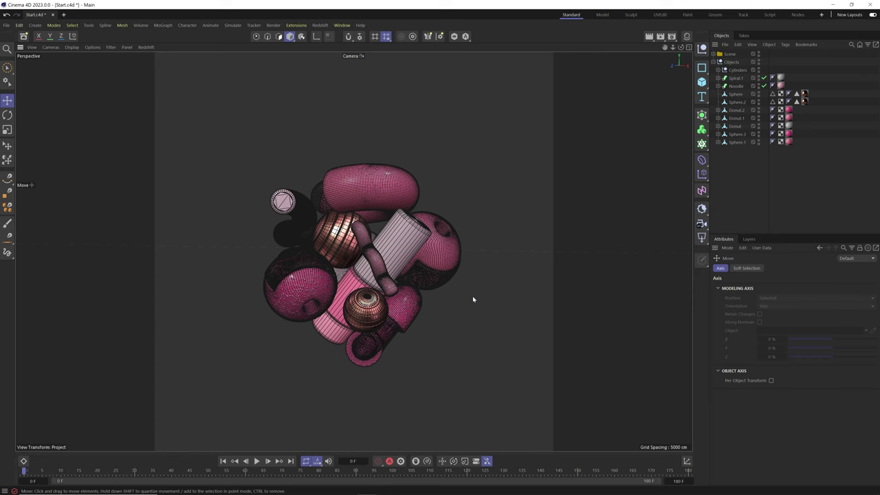
pyautogui.press('n')
pyautogui.press('a')
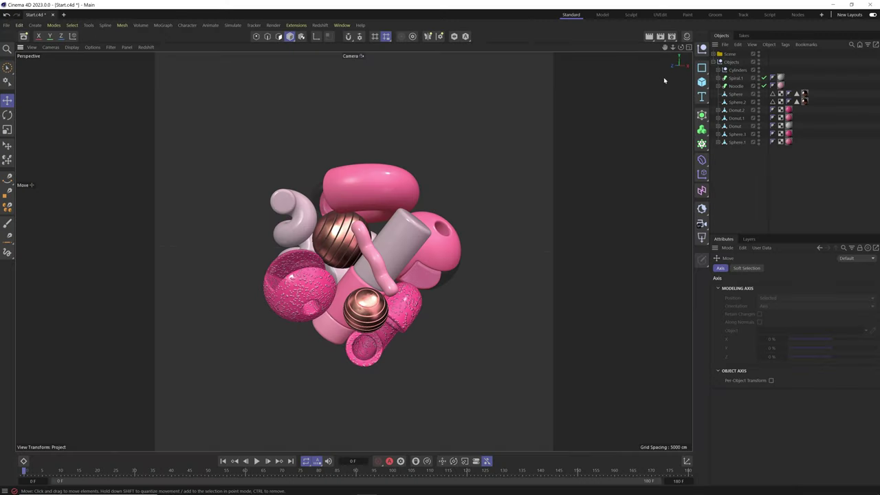
# - Add a Connect generator that references the Objects group, with Weld disabled
pyautogui.click(700, 117)
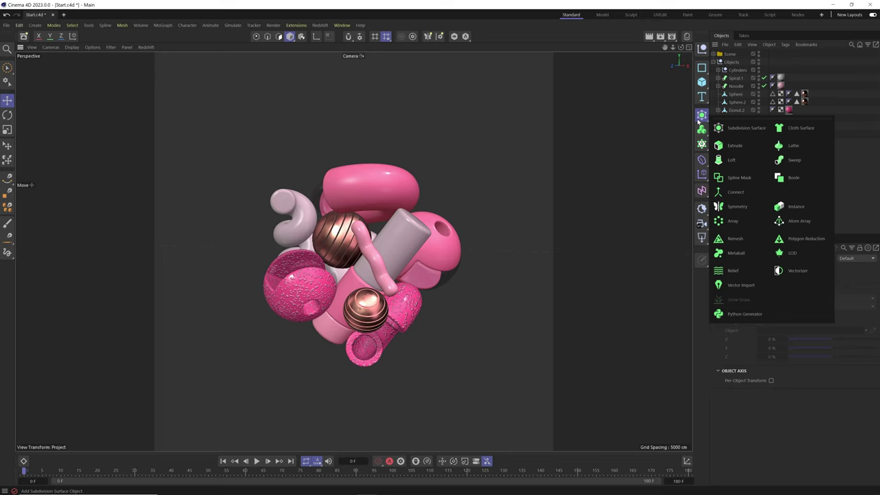
pyautogui.click(732, 192)
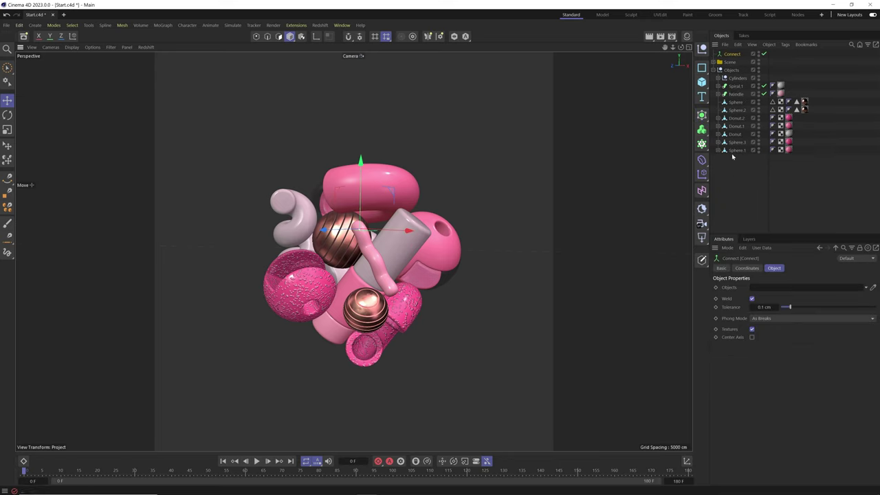
pyautogui.moveTo(727, 69); pyautogui.dragTo(787, 293)
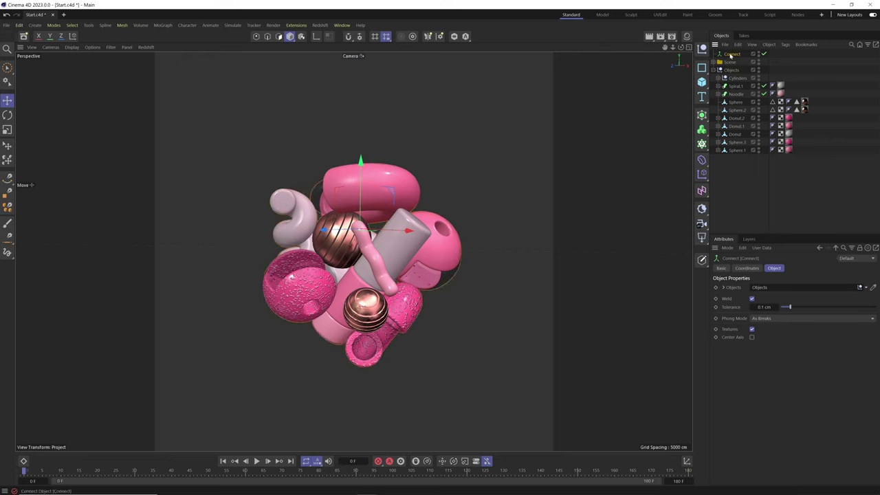
pyautogui.click(751, 299)
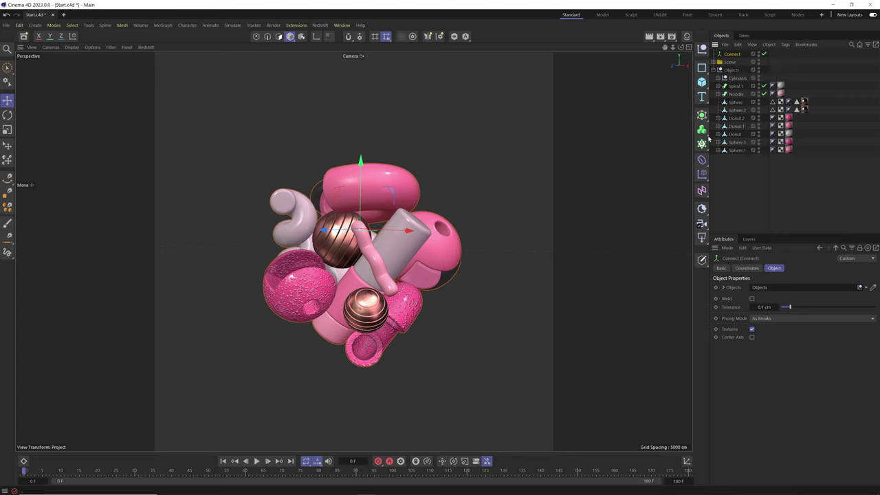
# - Place the Connect inside a Volume Builder with a 0.5 cm voxel size, and put that inside a Volume Mesher
pyautogui.click(701, 129)
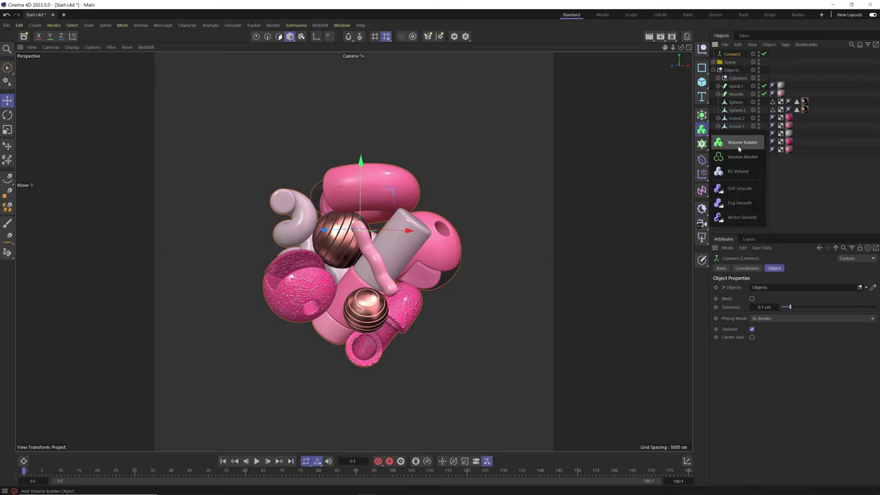
pyautogui.keyDown('alt'); pyautogui.click(738, 142); pyautogui.keyUp('alt')
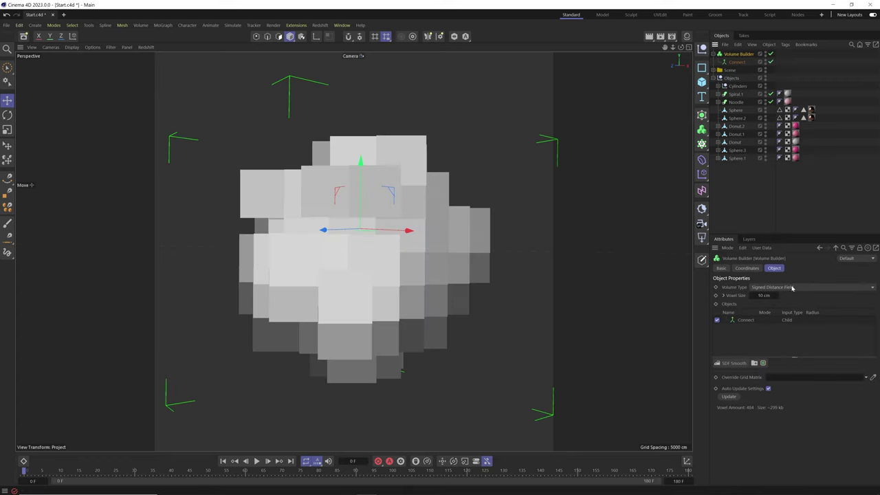
pyautogui.click(763, 295)
pyautogui.write('0.5')
pyautogui.press('Return')
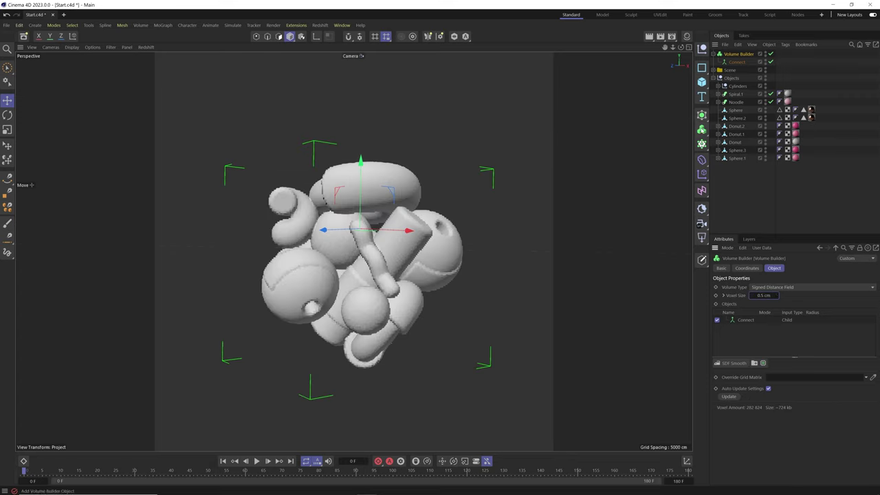
pyautogui.click(701, 130)
pyautogui.click(742, 157)
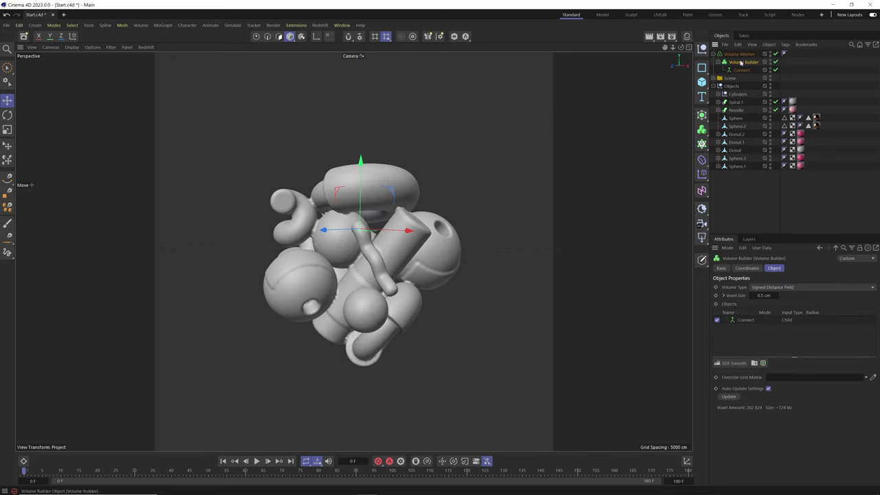
# - Disable and re-enable the Volume Mesher, Volume Builder and Connect to compare the mesh with the original objects
pyautogui.click(775, 54)
pyautogui.click(775, 69)
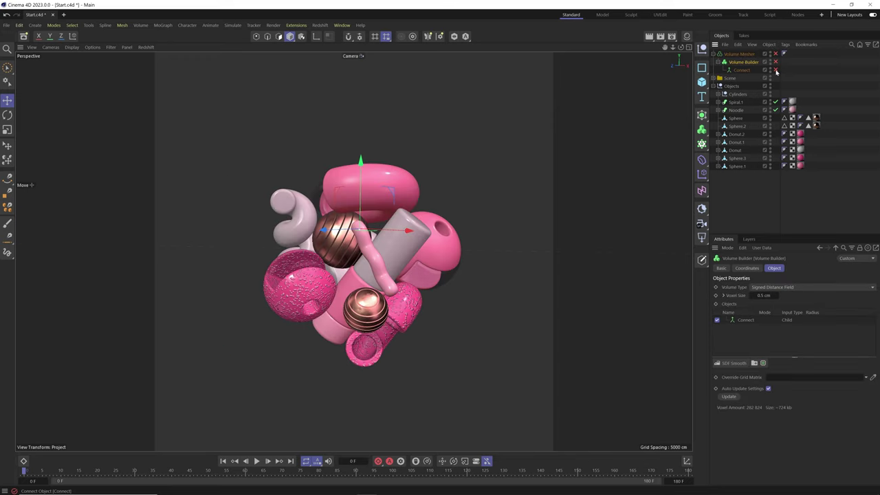
pyautogui.click(775, 70)
pyautogui.click(776, 55)
pyautogui.click(775, 54)
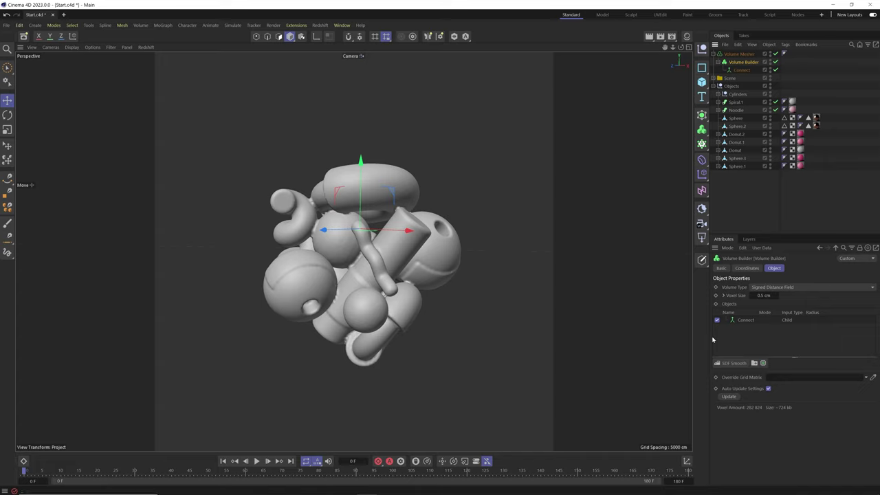
# - Add an SDF Dilate and Erode filter to the Volume Builder with an offset of 0.5 cm
pyautogui.click(733, 363)
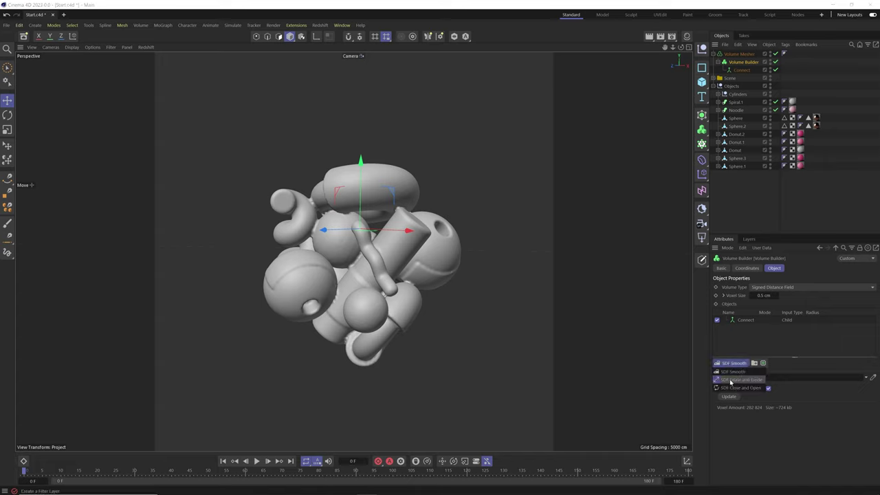
pyautogui.click(751, 381)
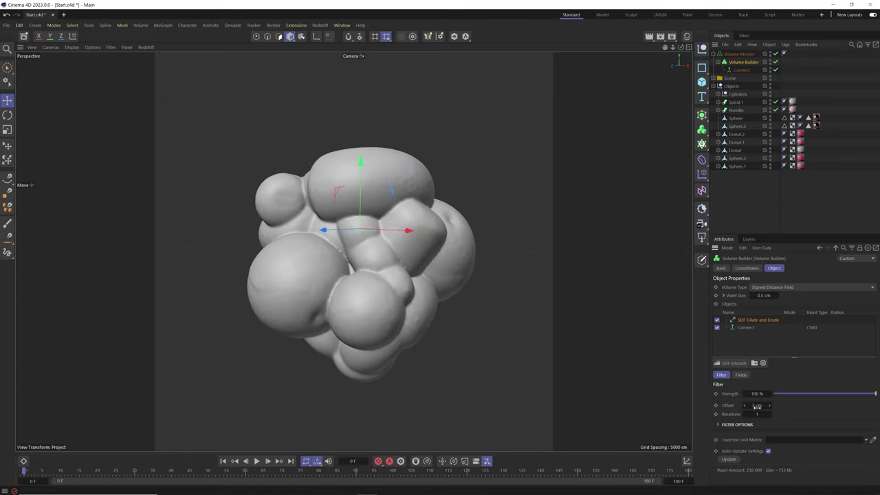
pyautogui.moveTo(756, 406)
pyautogui.mouseDown()
pyautogui.moveTo(729, 406)
pyautogui.moveTo(740, 406)
pyautogui.mouseUp()
pyautogui.click(756, 406)
pyautogui.write('0.5')
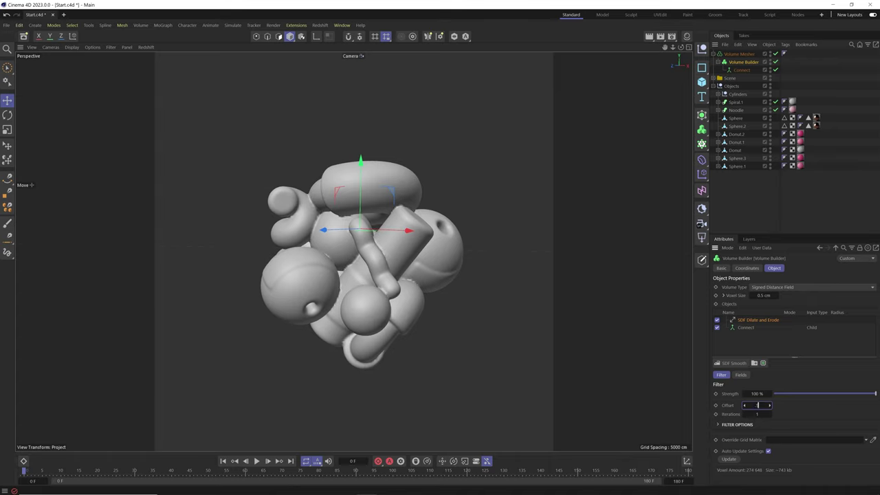
pyautogui.press('Return')
# - Toggle the Volume Builder and Connect to check the dilated volume, and display its wireframe lines to inspect the mesh up close
pyautogui.click(775, 70)
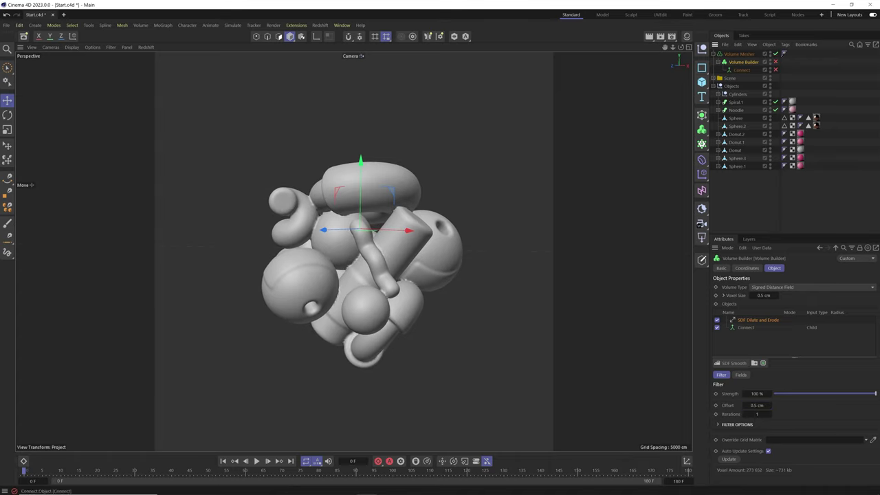
pyautogui.click(775, 70)
pyautogui.press('n')
pyautogui.press('b')
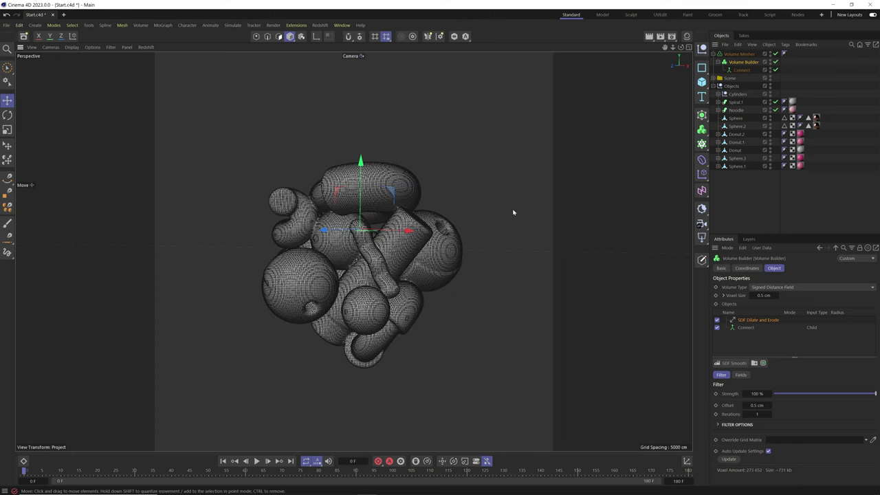
pyautogui.scroll(5, 375, 260)
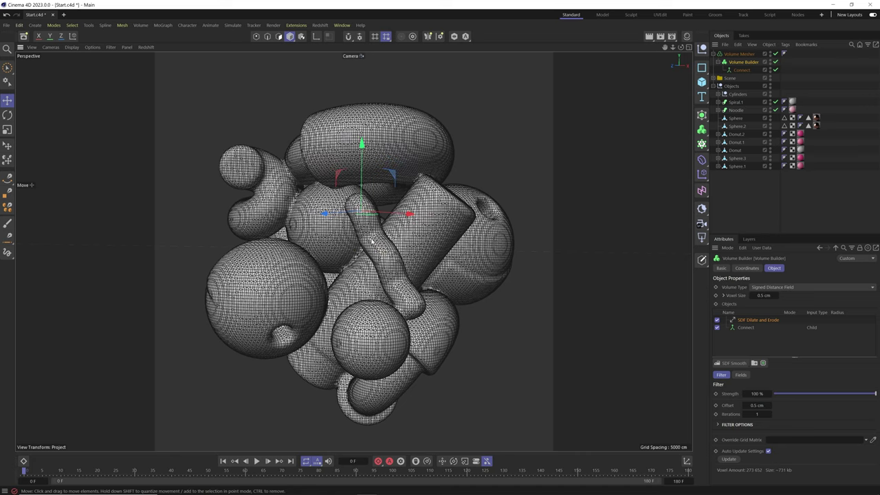
# - Add a Remesh generator and place the Volume Mesher hierarchy inside it
pyautogui.click(371, 240)
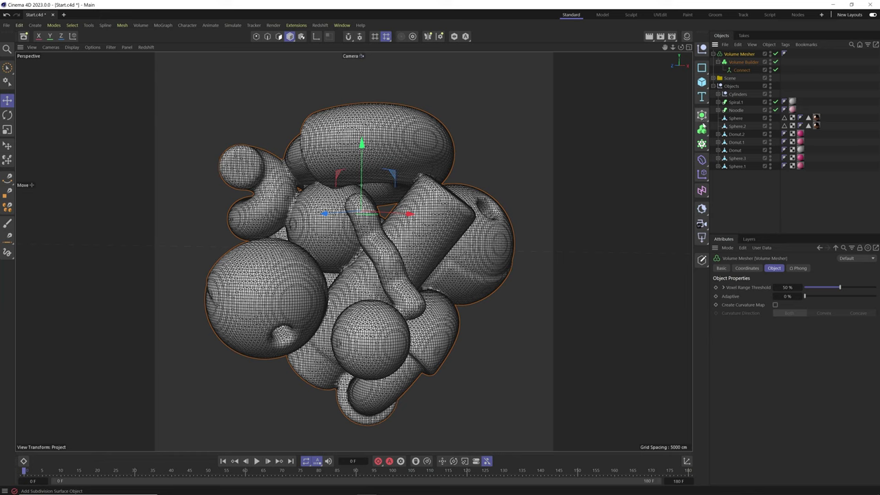
pyautogui.click(701, 115)
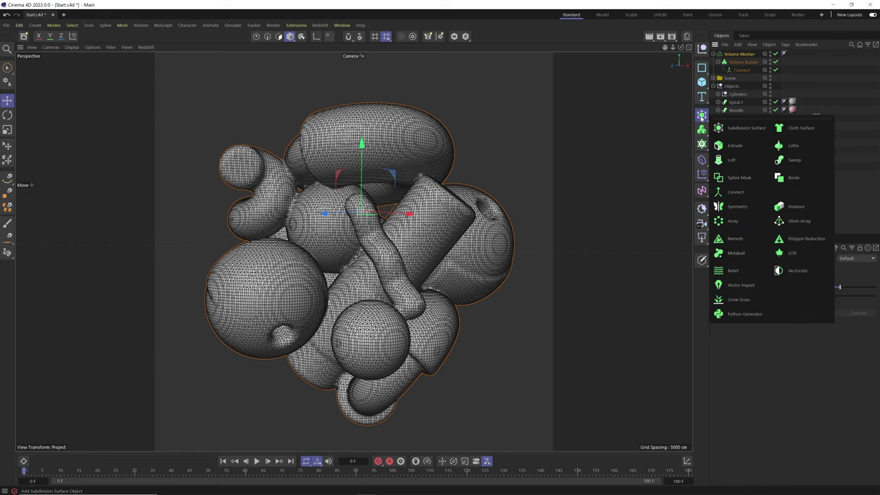
pyautogui.click(734, 238)
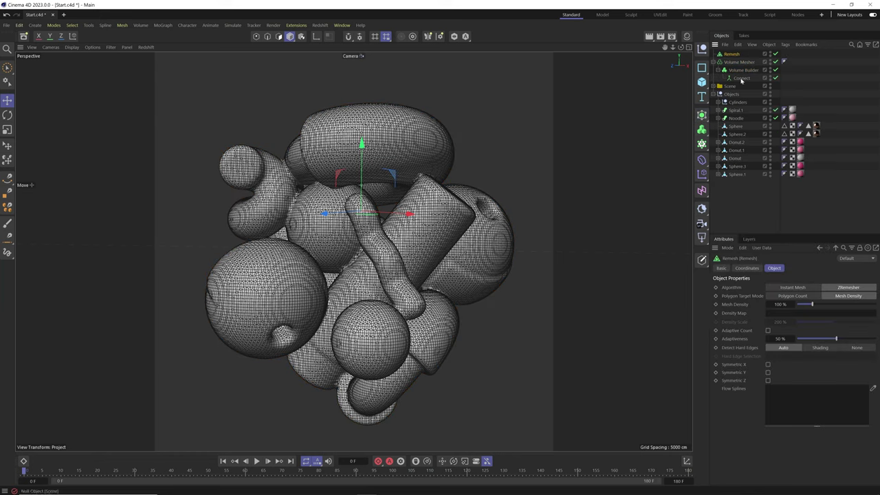
pyautogui.moveTo(741, 62); pyautogui.dragTo(734, 55)
pyautogui.click(734, 54)
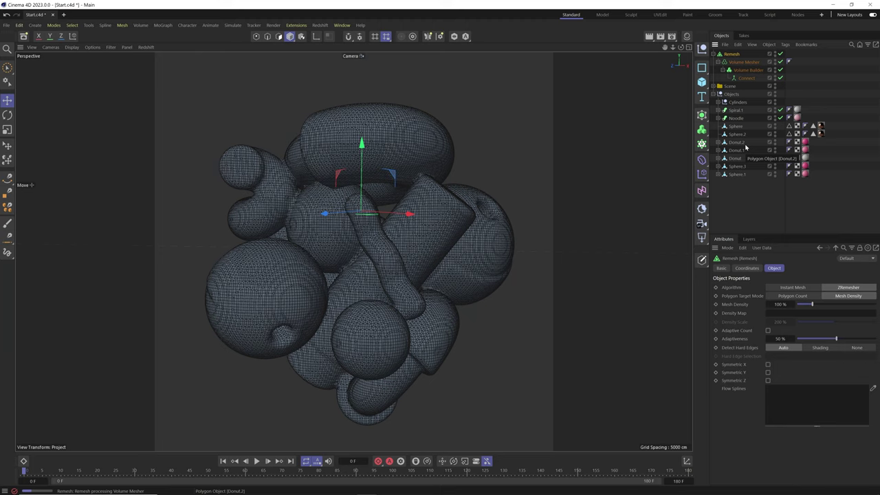
# - Set the Remesh mesh density to 25%
pyautogui.click(780, 304)
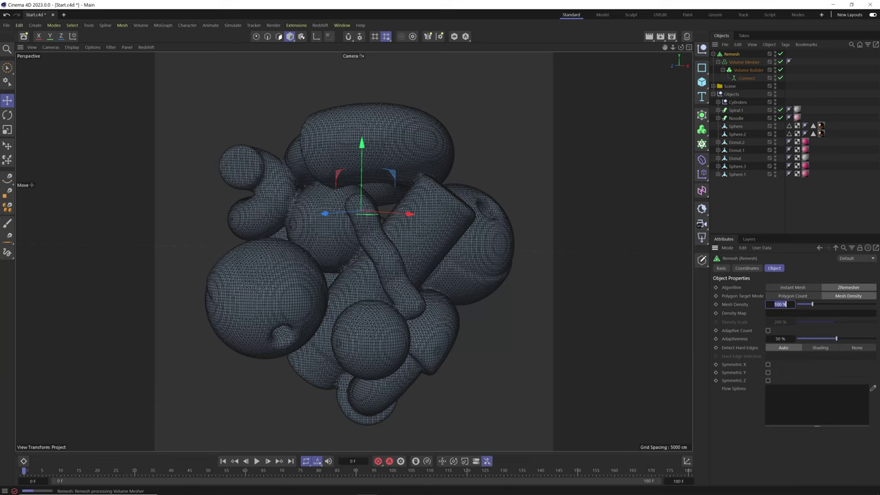
pyautogui.write('25')
pyautogui.press('Return')
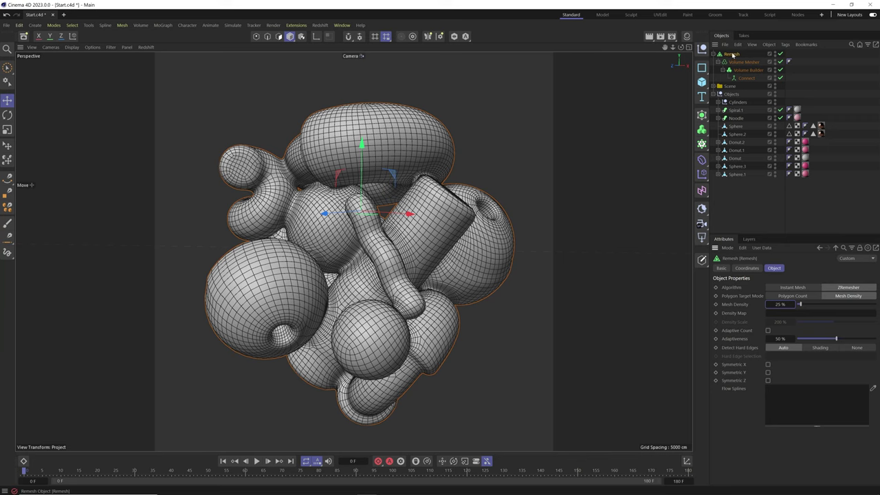
# - Create a polygon copy of the Remesh with Current State to Object, and disable the original Remesh, Volume Mesher, Volume Builder and Connect
pyautogui.rightClick(734, 54)
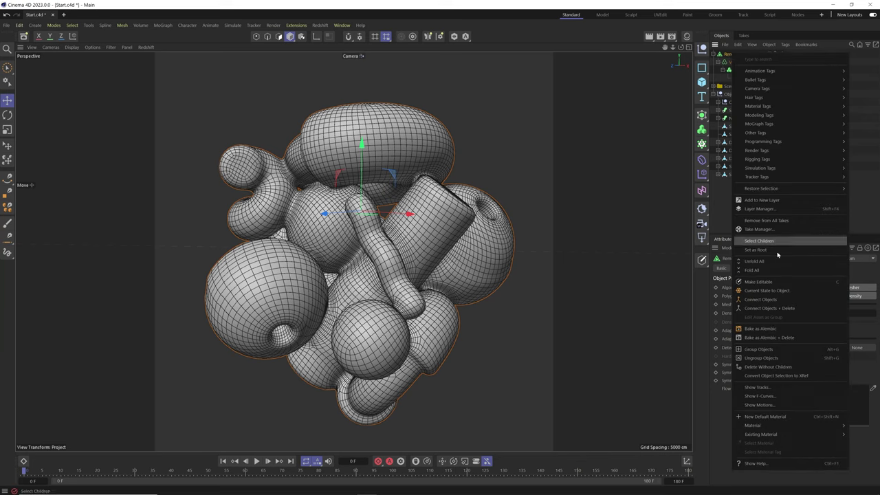
pyautogui.click(758, 295)
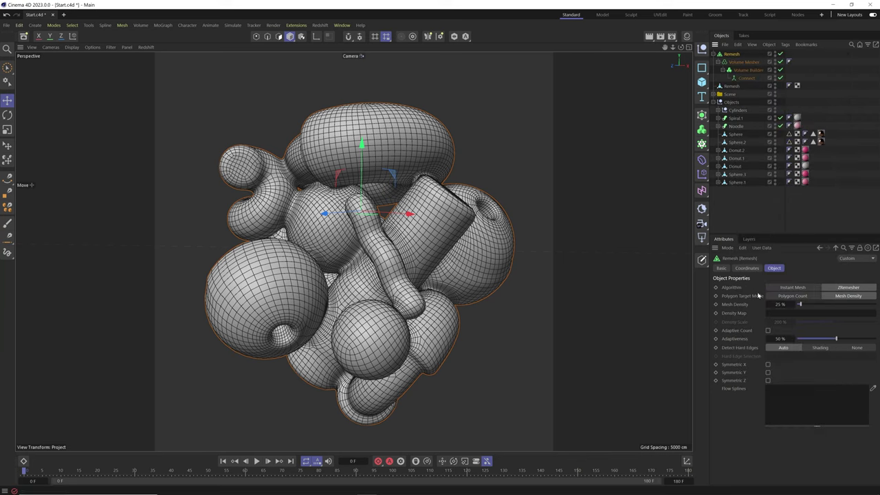
pyautogui.click(739, 88)
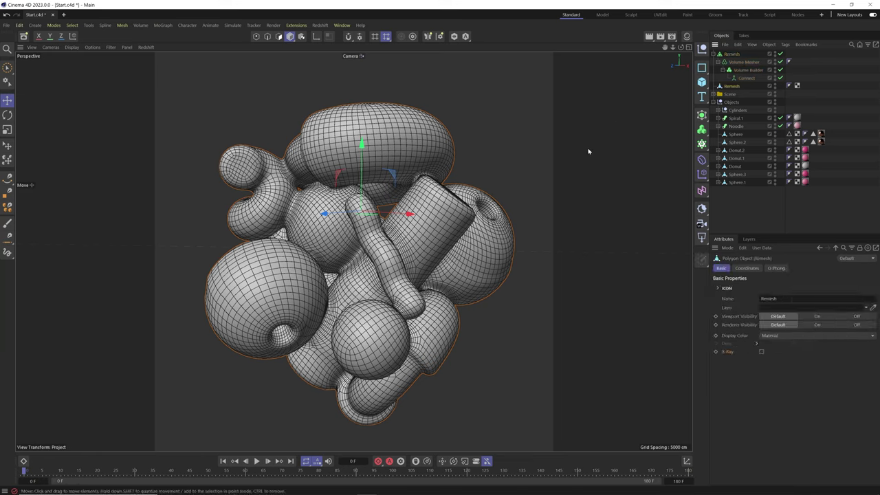
pyautogui.moveTo(780, 78); pyautogui.dragTo(779, 53)
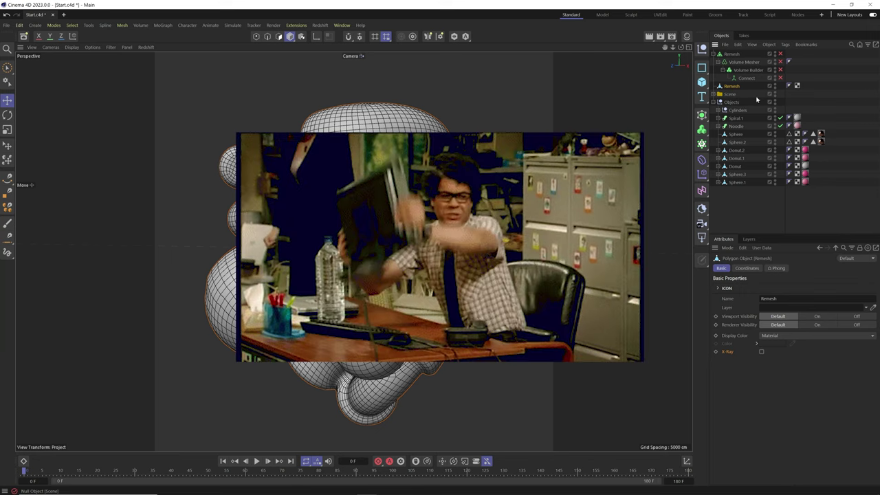
# - Add a Sphere and shrink it to a radius of about 39.8 cm so that it encloses the whole cluster
pyautogui.click(702, 82)
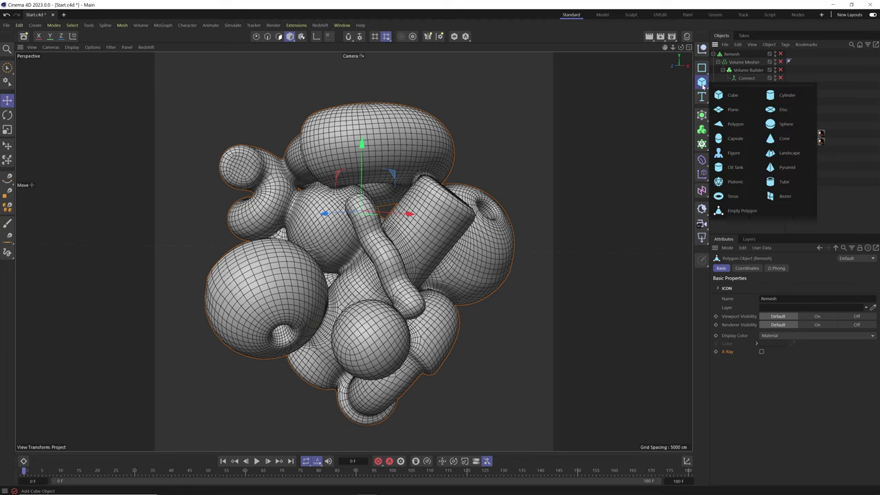
pyautogui.click(784, 123)
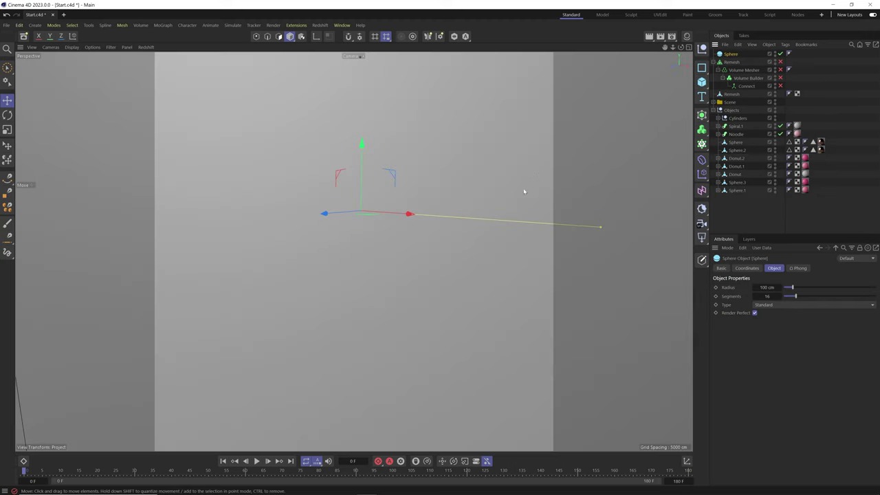
pyautogui.press('e')
pyautogui.scroll(-5, 450, 215)
pyautogui.scroll(2, 388, 207)
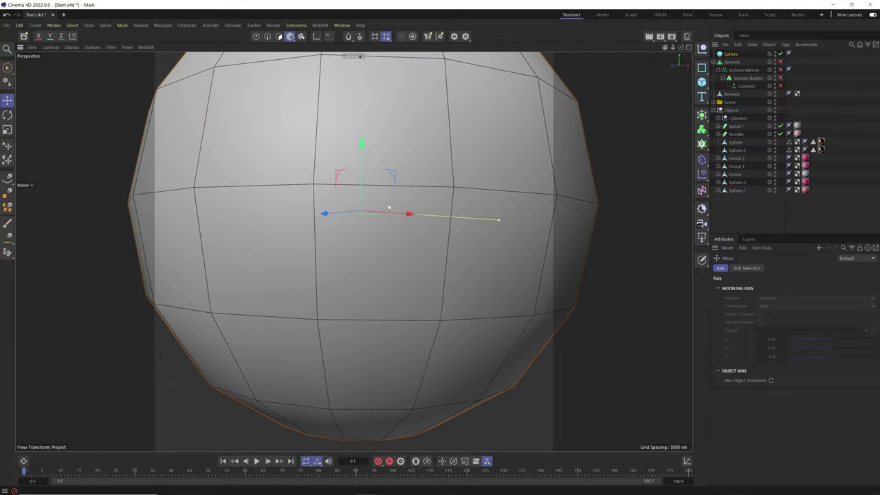
pyautogui.scroll(-3, 388, 207)
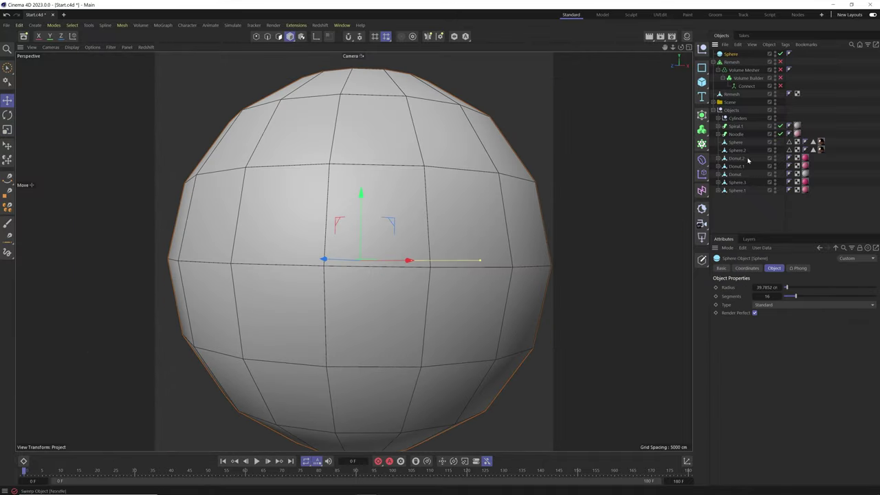
# - Set the enclosing sphere's type to Hexahedron with 100 segments, and enable X-Ray for it
pyautogui.click(772, 305)
pyautogui.click(767, 338)
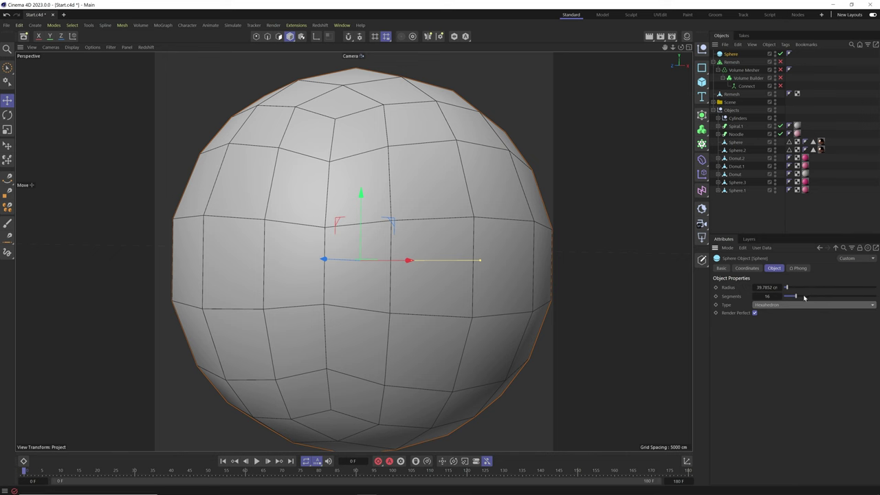
pyautogui.moveTo(795, 296); pyautogui.dragTo(875, 295)
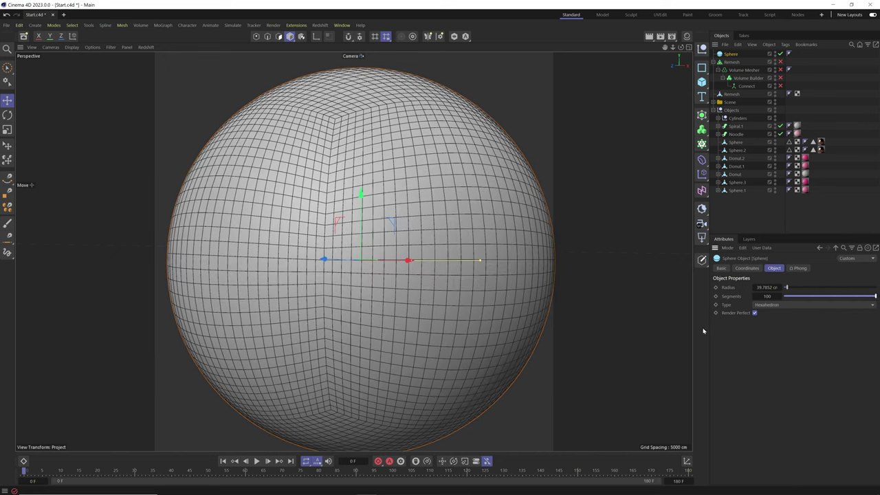
pyautogui.click(721, 268)
pyautogui.click(760, 359)
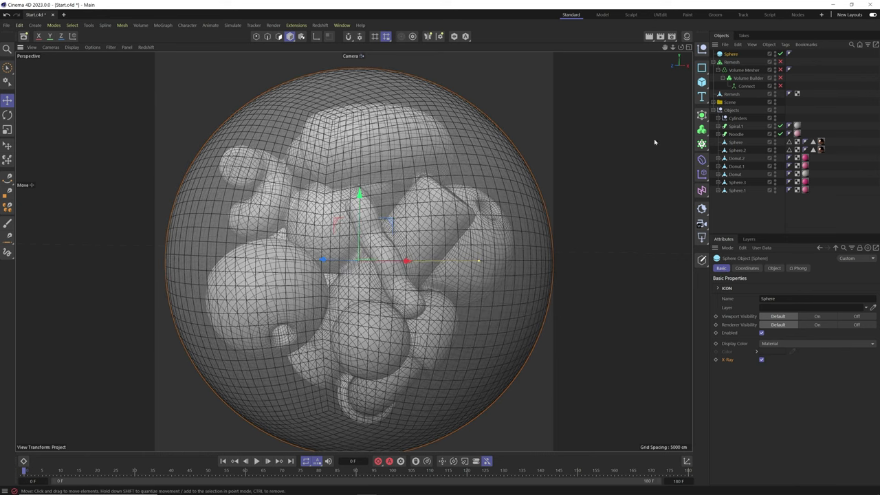
# - Show the four-view layout, scale the sphere down slightly, and centre it around the cluster in the top and front views
pyautogui.click(689, 51)
pyautogui.scroll(8, 550, 148)
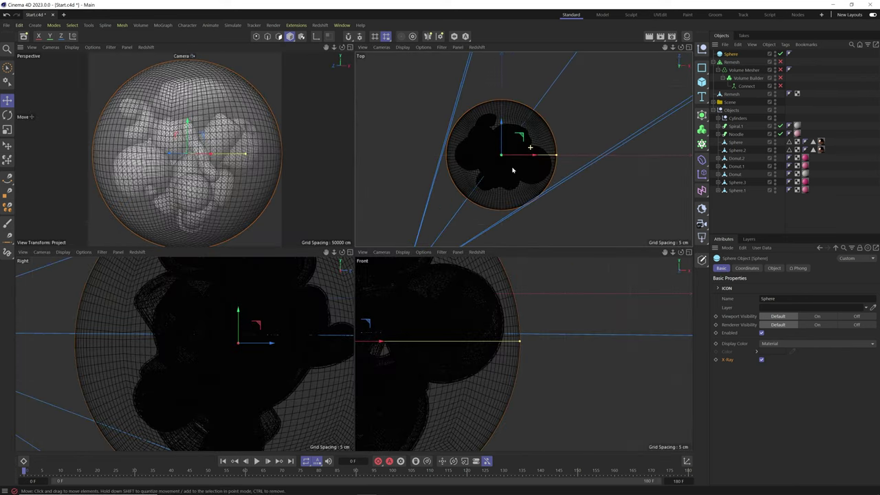
pyautogui.press('t')
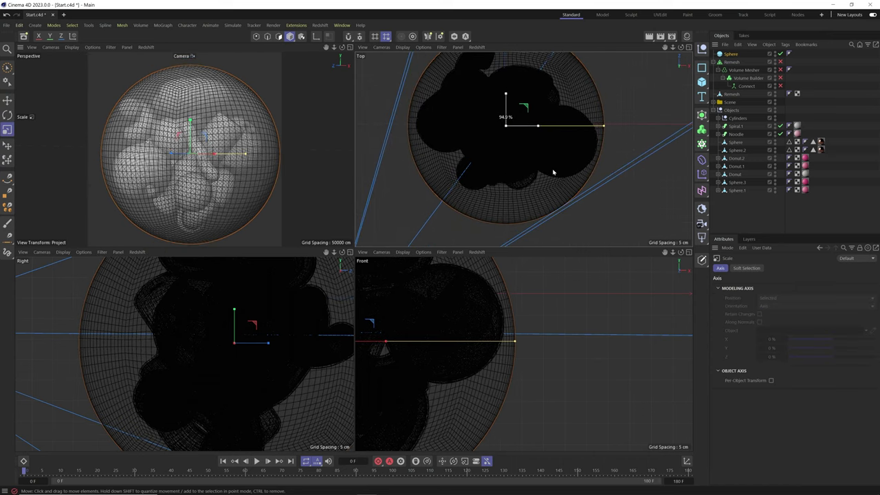
pyautogui.moveTo(554, 171); pyautogui.dragTo(543, 183)
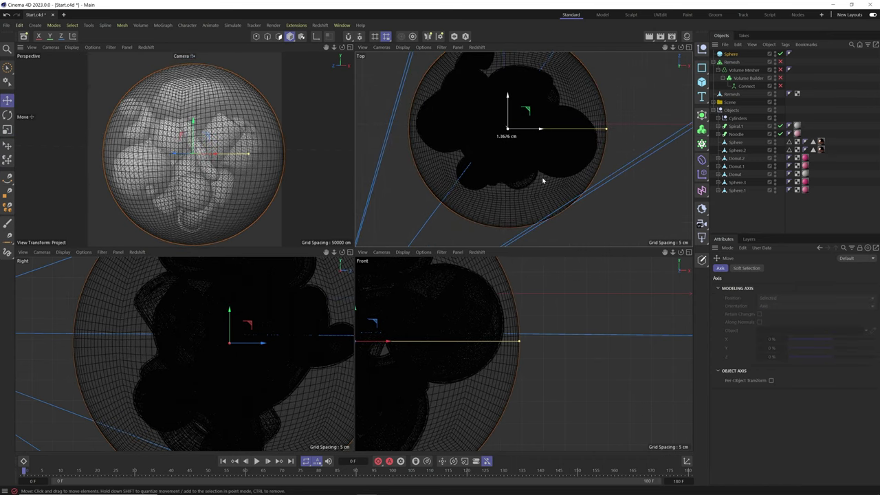
pyautogui.scroll(-3, 451, 339)
pyautogui.moveTo(515, 349); pyautogui.dragTo(474, 369)
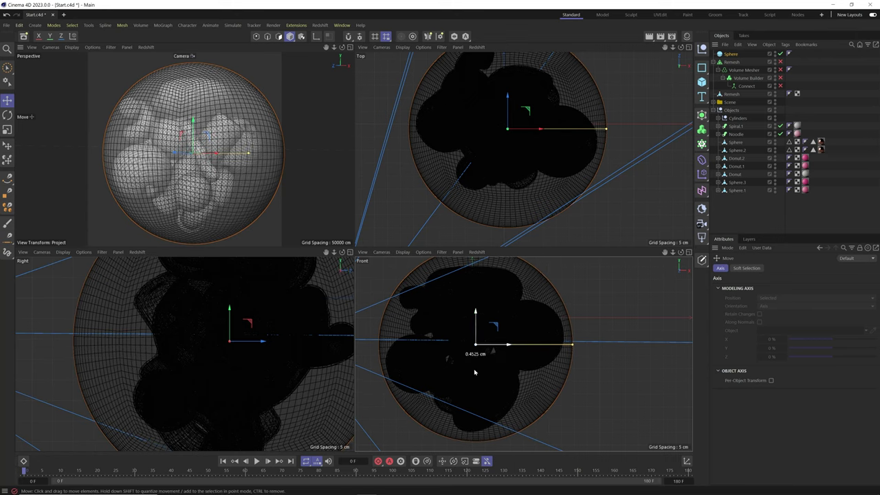
# - Centre the sphere around the cluster in the right view, scale it to about 99%, and return to the perspective view
pyautogui.scroll(-5, 226, 359)
pyautogui.scroll(-3, 206, 400)
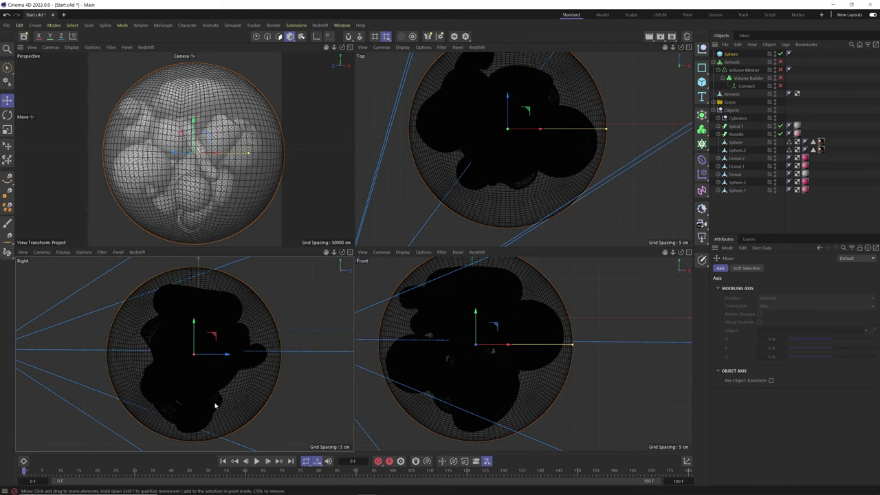
pyautogui.moveTo(230, 403); pyautogui.dragTo(244, 376)
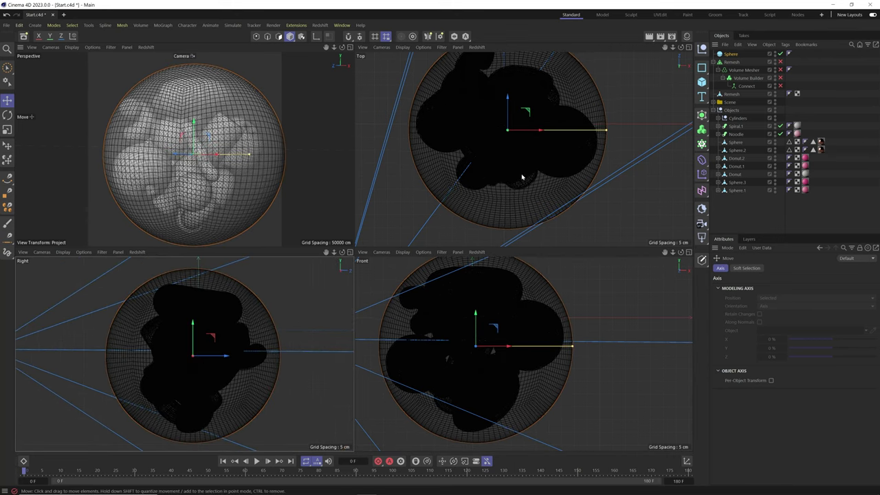
pyautogui.keyDown('alt'); pyautogui.moveTo(522, 172); pyautogui.dragTo(522, 198, button='middle'); pyautogui.keyUp('alt')
pyautogui.press('t')
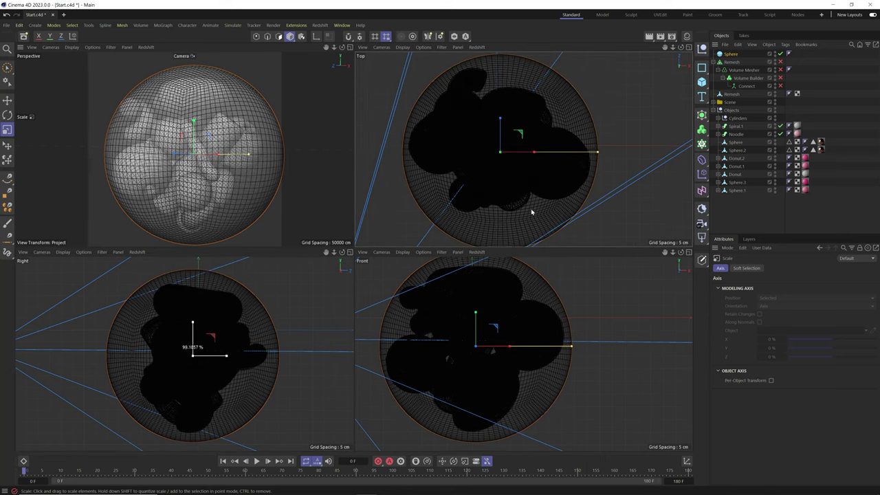
pyautogui.press('e')
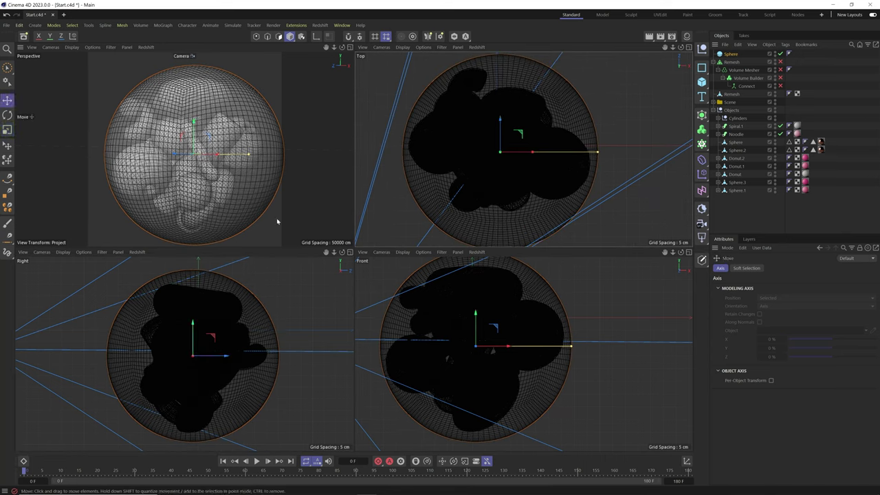
pyautogui.press('F1')
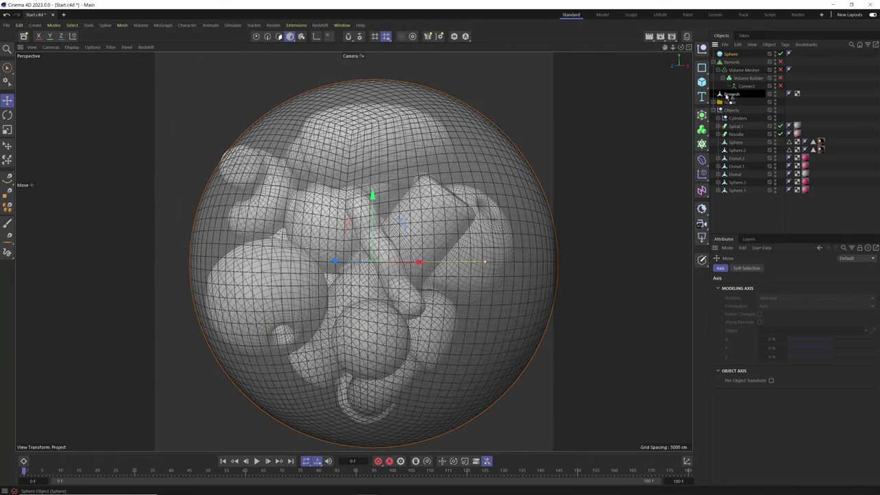
# - Place the enclosing Sphere below the Remesh polygon object in the hierarchy and add a Cloth simulation tag to it
pyautogui.moveTo(725, 99); pyautogui.dragTo(729, 97)
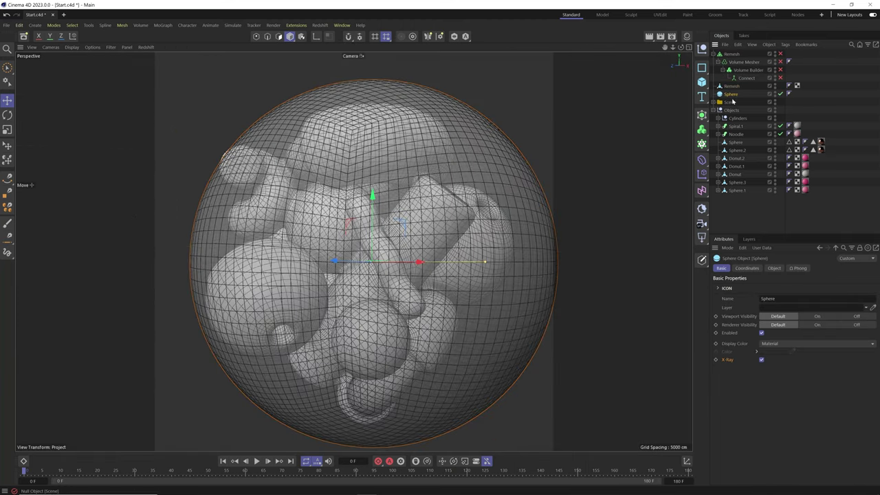
pyautogui.rightClick(732, 97)
pyautogui.moveTo(770, 193)
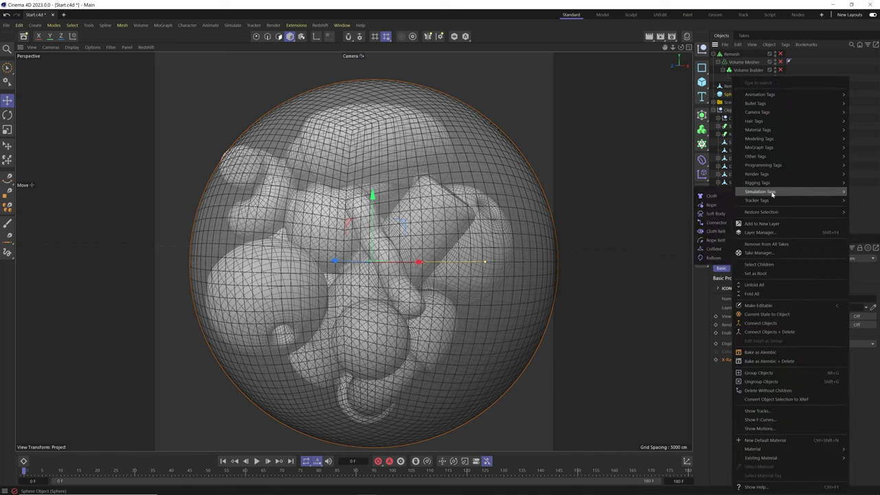
pyautogui.click(720, 199)
# - Add a Collider simulation tag to the Remesh polygon object
pyautogui.click(731, 86)
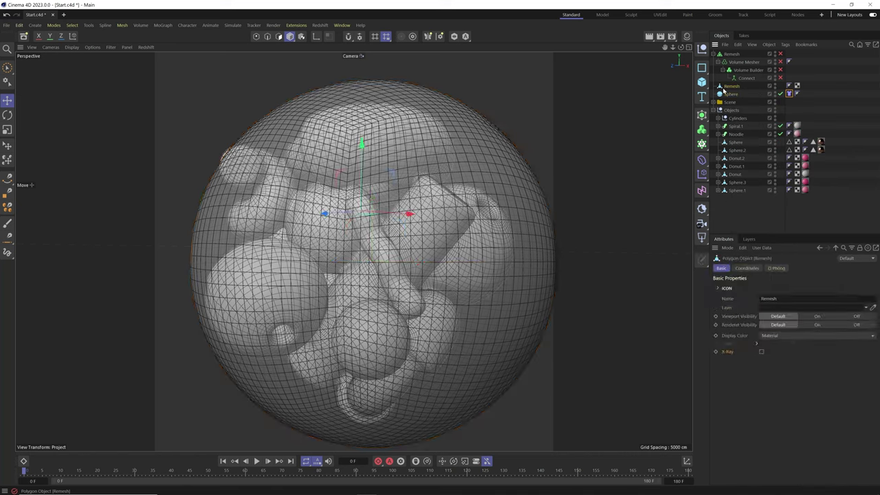
pyautogui.rightClick(730, 87)
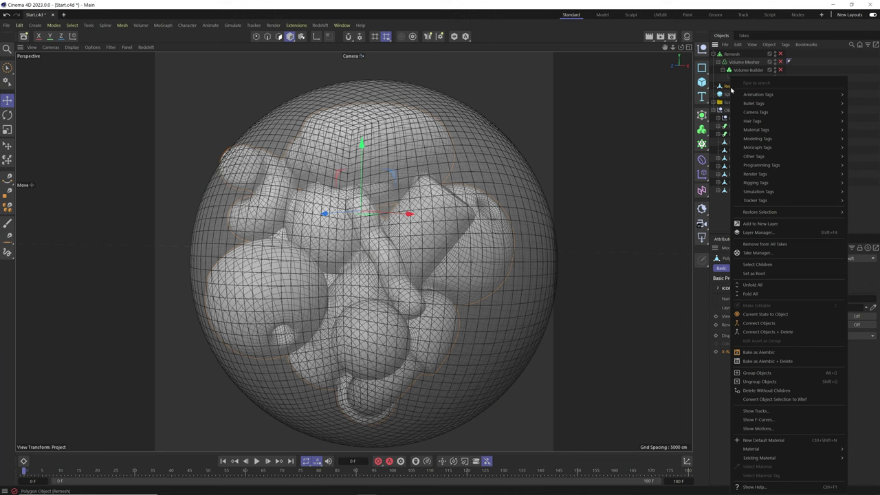
pyautogui.moveTo(758, 192)
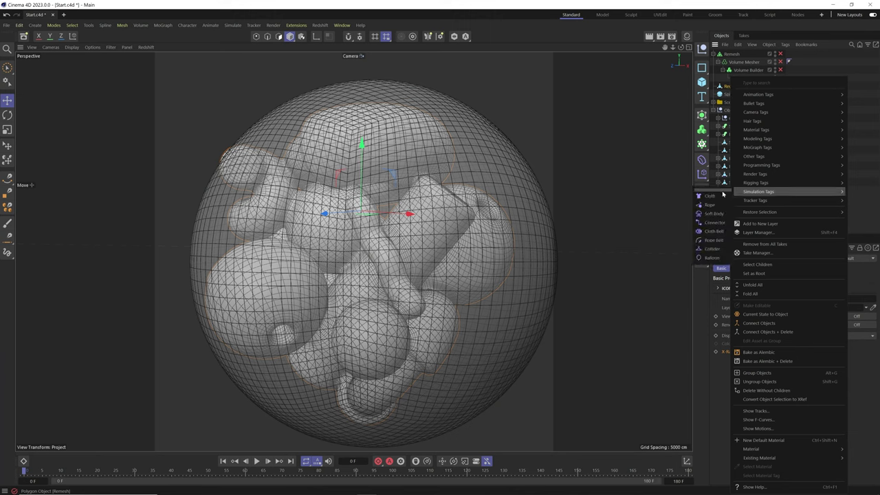
pyautogui.click(712, 249)
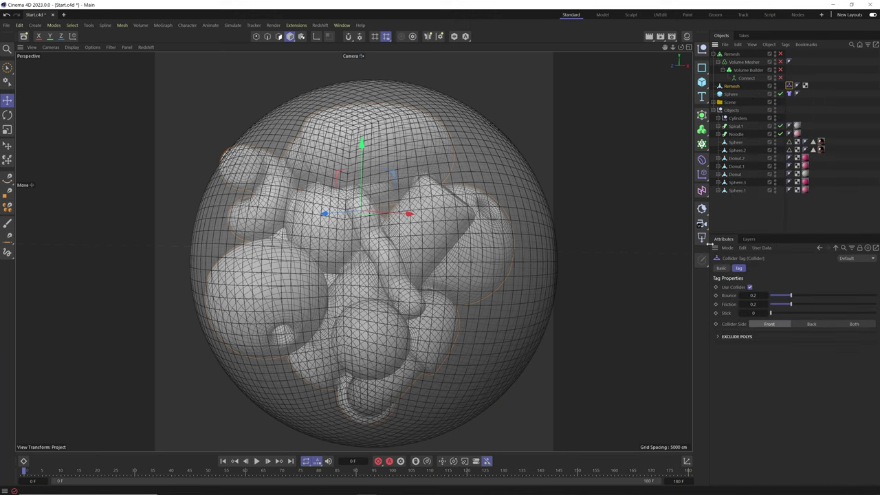
# - Hide the Remesh polygon object in both the viewport and the render, and select the enclosing sphere
pyautogui.click(725, 86)
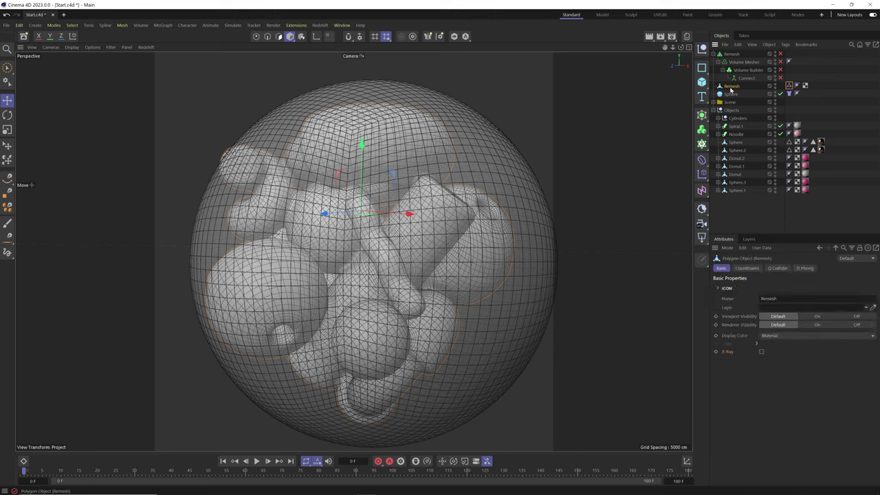
pyautogui.click(776, 84)
pyautogui.click(775, 84)
pyautogui.doubleClick(776, 88)
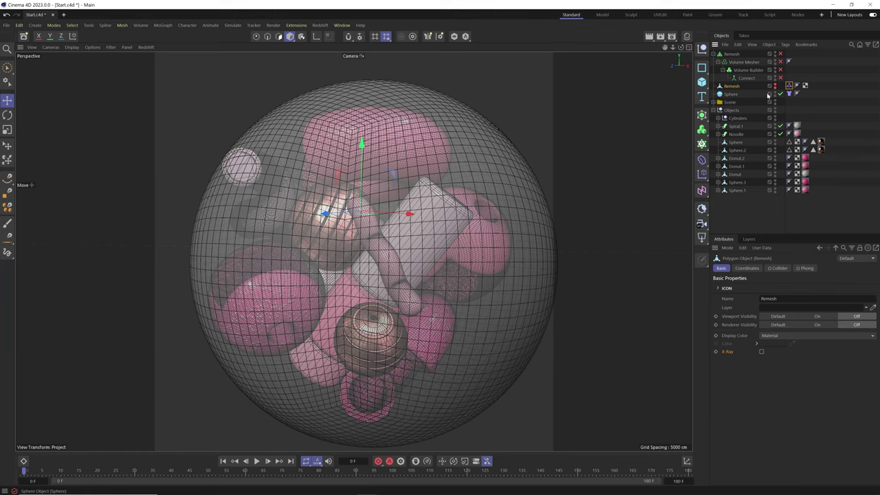
pyautogui.click(517, 208)
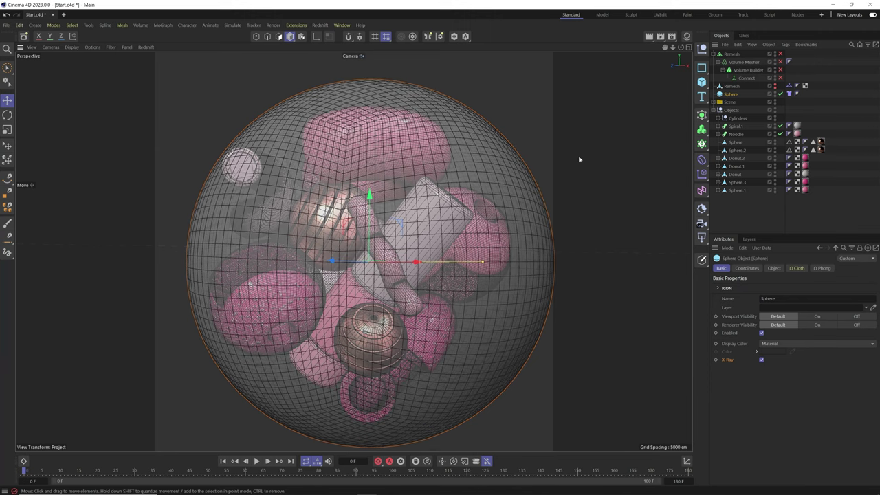
# - Shade the viewport without wireframe lines, play the cloth simulation, and return to the first frame
pyautogui.press('n')
pyautogui.press('a')
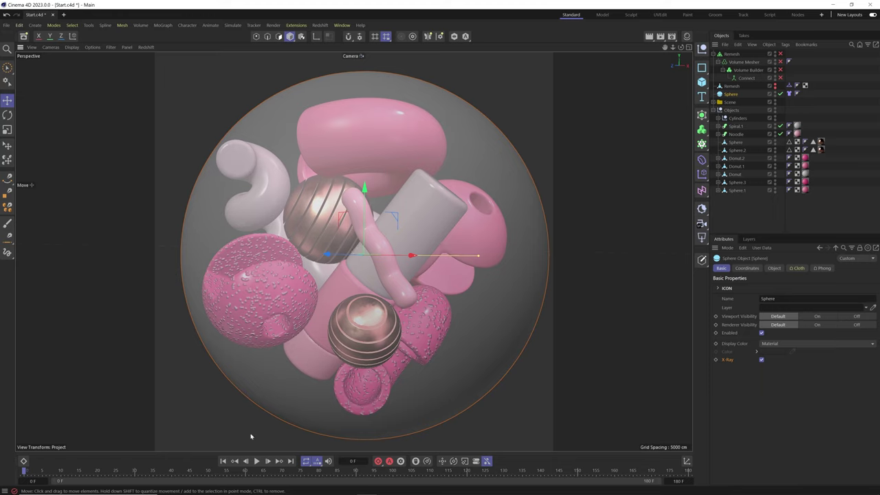
pyautogui.click(257, 461)
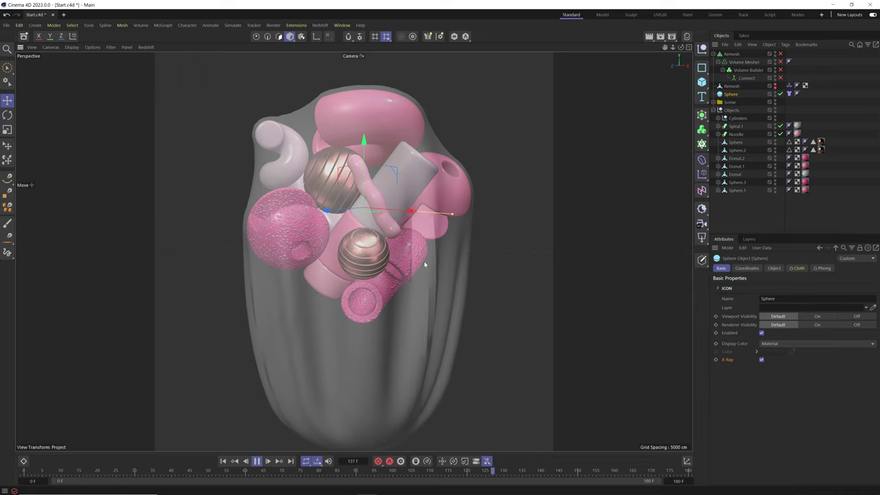
pyautogui.click(223, 461)
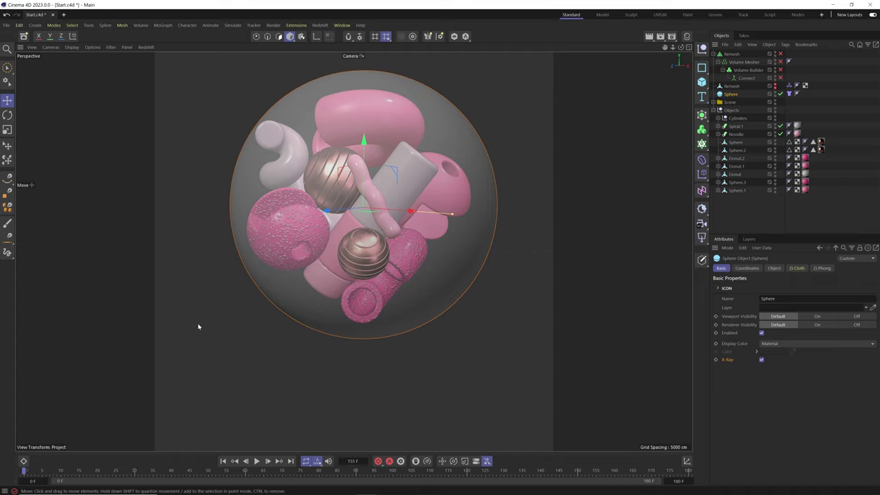
# - Set the gravity in the project's simulation scene settings to 0 cm
pyautogui.hotkey('ctrl', 'd')
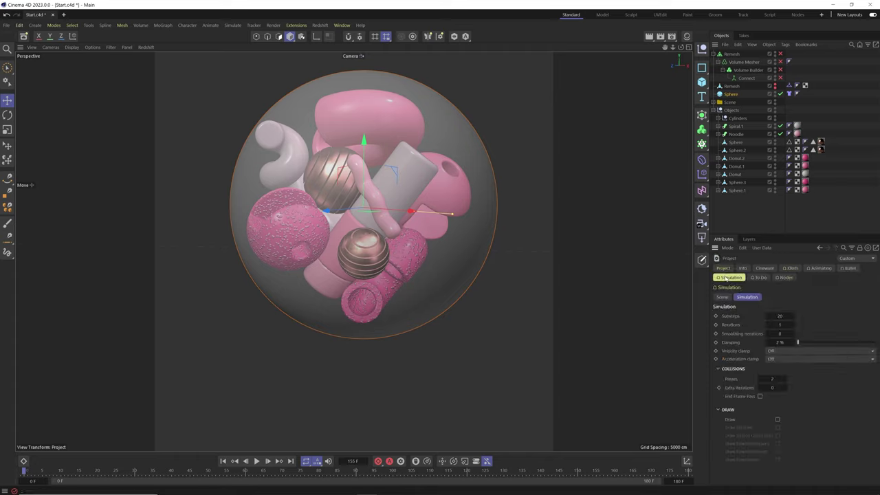
pyautogui.click(722, 297)
pyautogui.doubleClick(790, 324)
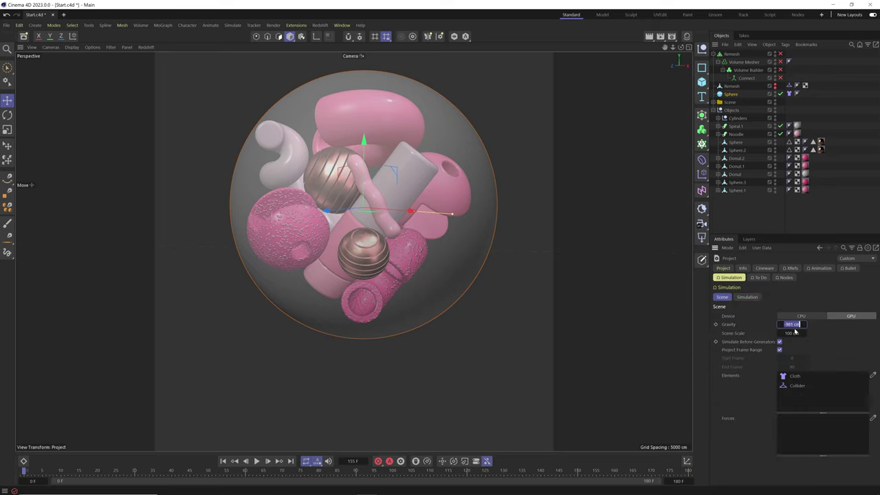
pyautogui.write('0')
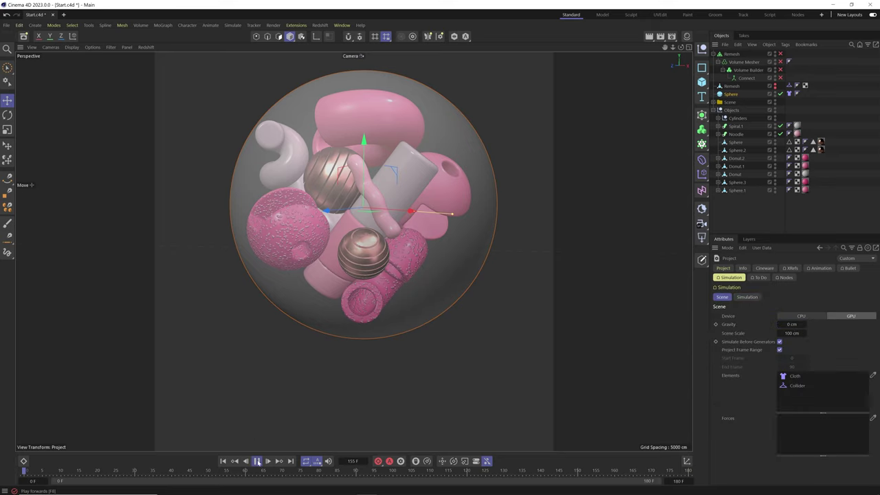
# - Play the cloth simulation without gravity to examine how the sphere behaves, and return to the first frame
pyautogui.click(256, 461)
pyautogui.press('F8')
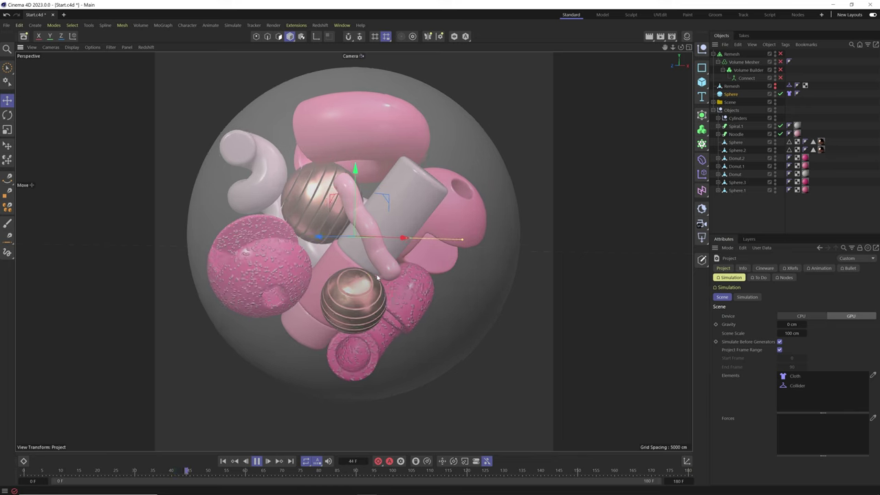
pyautogui.click(223, 461)
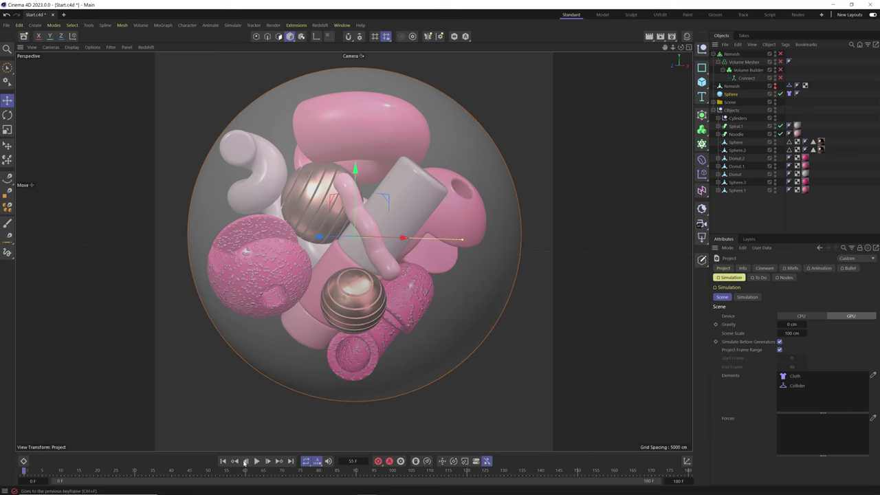
pyautogui.click(256, 461)
pyautogui.click(257, 464)
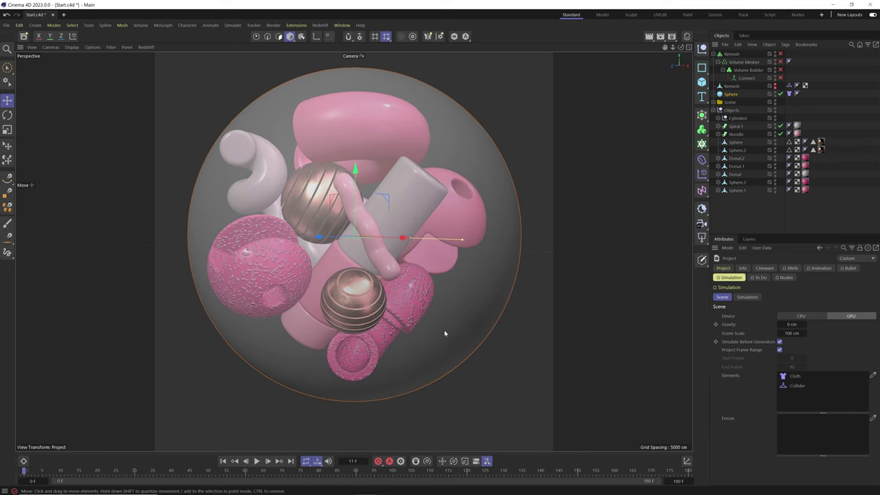
# - Check the sphere's centring in all four views against the briefly shown Remesh polygon object, and return to the perspective view
pyautogui.middleClick(484, 292)
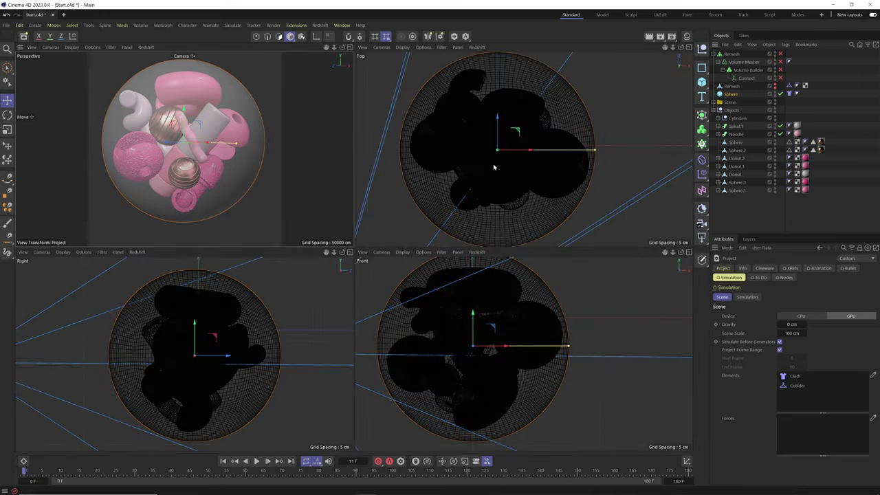
pyautogui.keyDown('alt'); pyautogui.moveTo(455, 320); pyautogui.dragTo(444, 321, button='middle'); pyautogui.keyUp('alt')
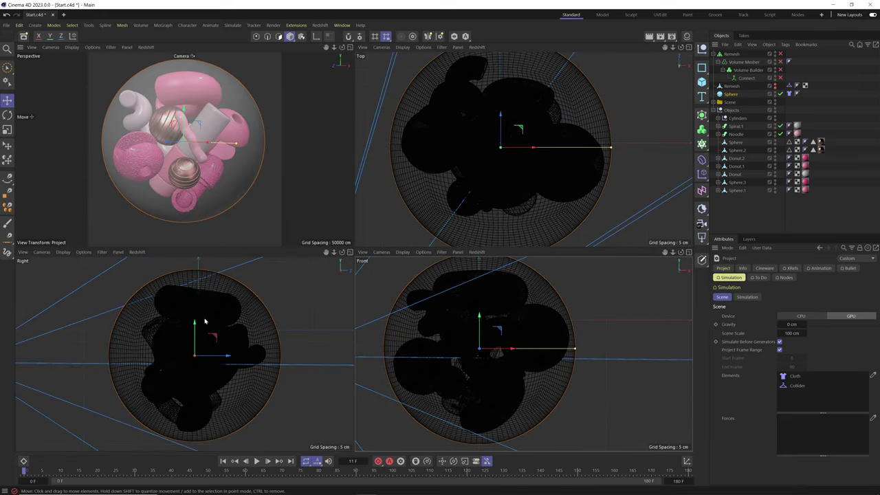
pyautogui.click(774, 86)
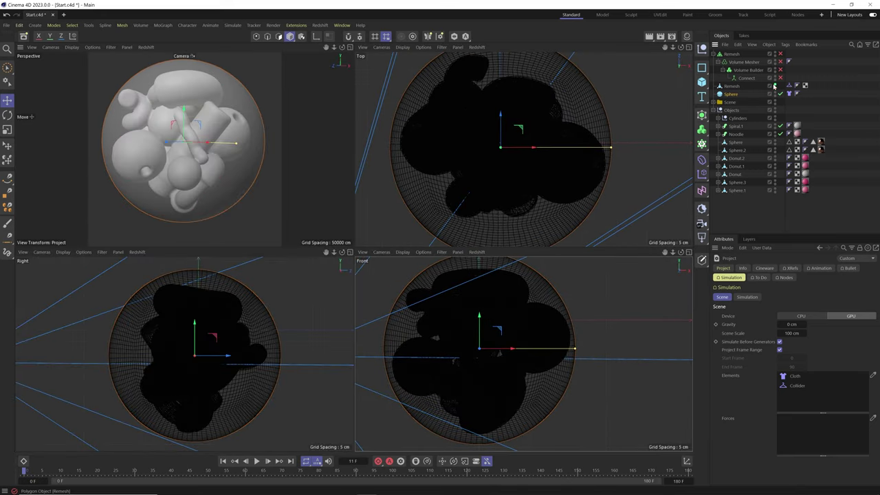
pyautogui.click(774, 85)
pyautogui.press('F1')
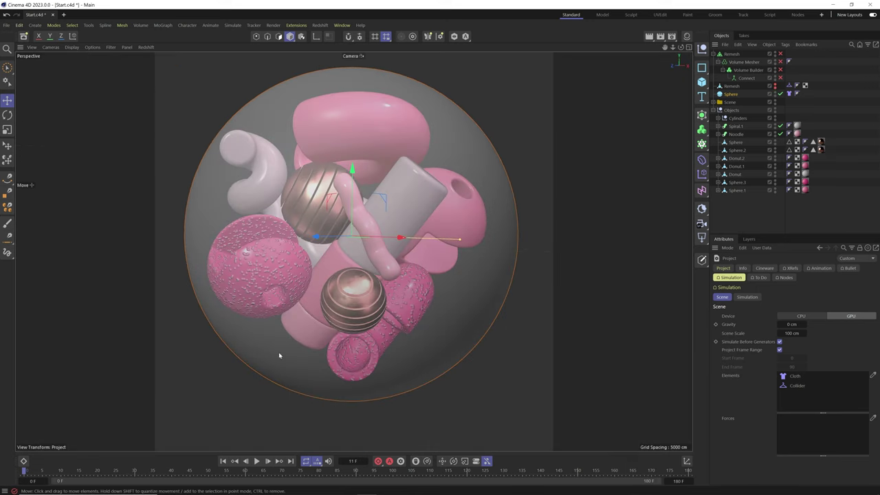
# - Replay the simulation to check the sphere against the collider, and rewind to frame 0
pyautogui.click(256, 461)
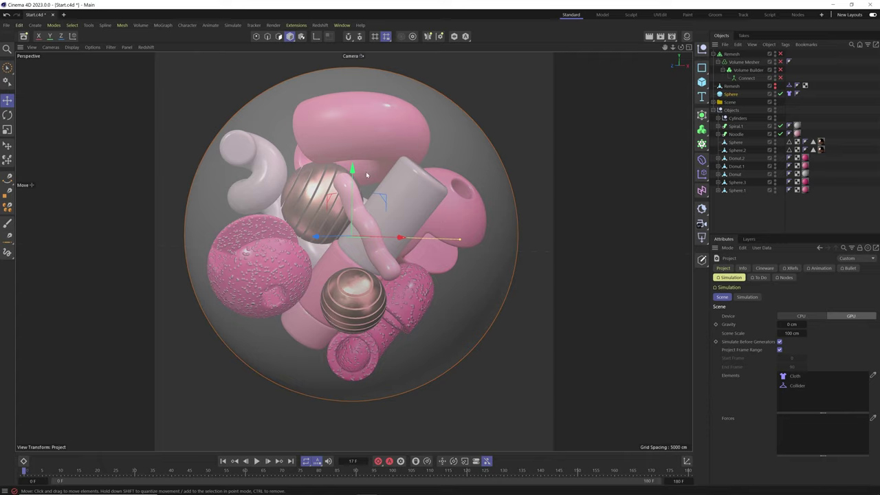
pyautogui.click(255, 461)
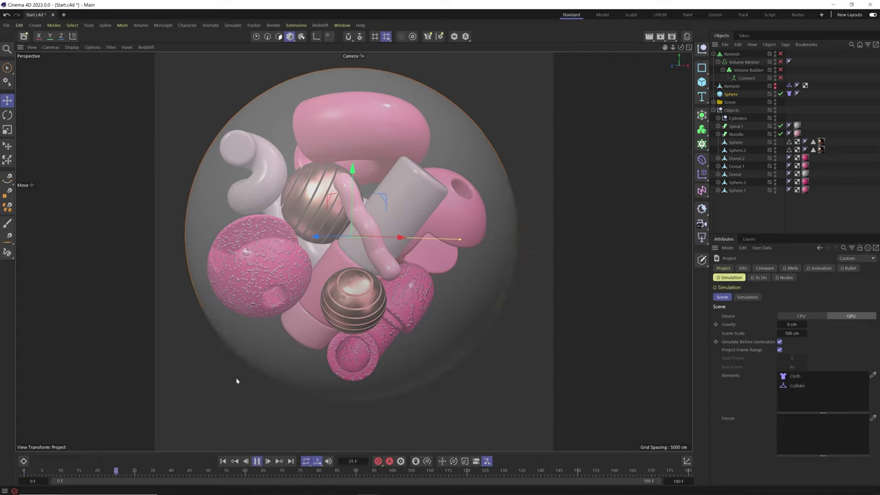
pyautogui.click(223, 461)
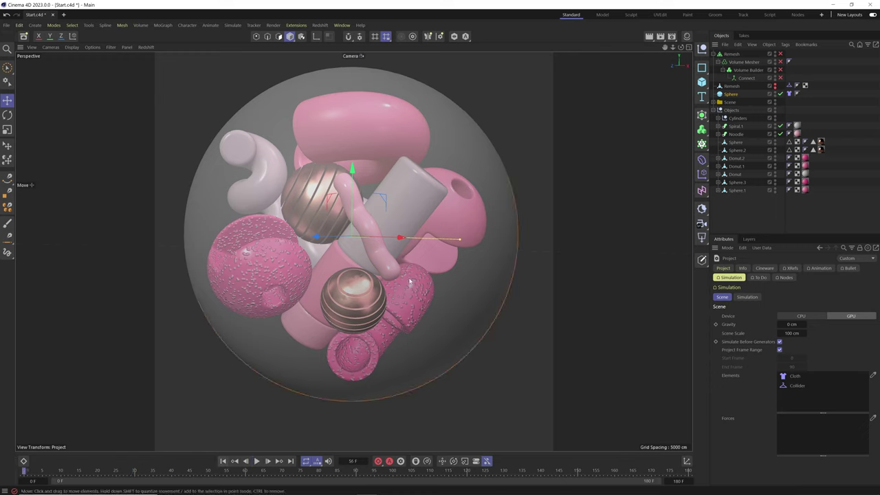
# - Rename the enclosing sphere as Plastic Wrap
pyautogui.doubleClick(731, 94)
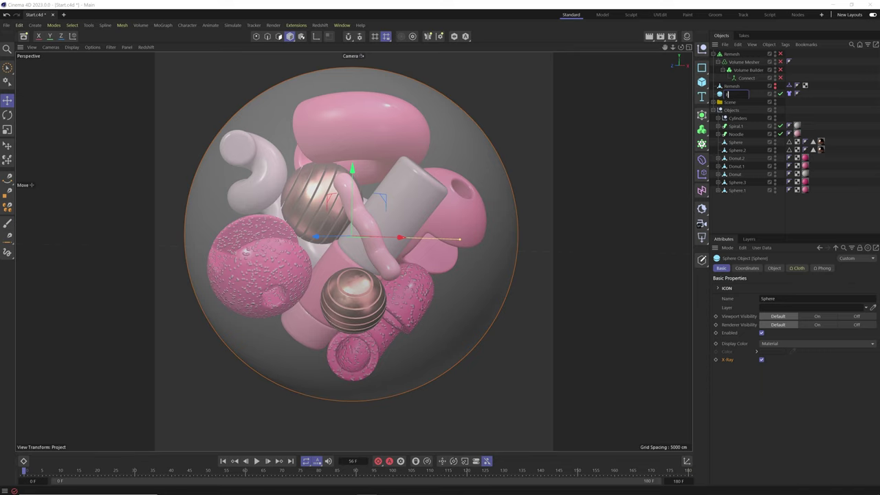
pyautogui.write('Plastic Wrap')
pyautogui.press('Return')
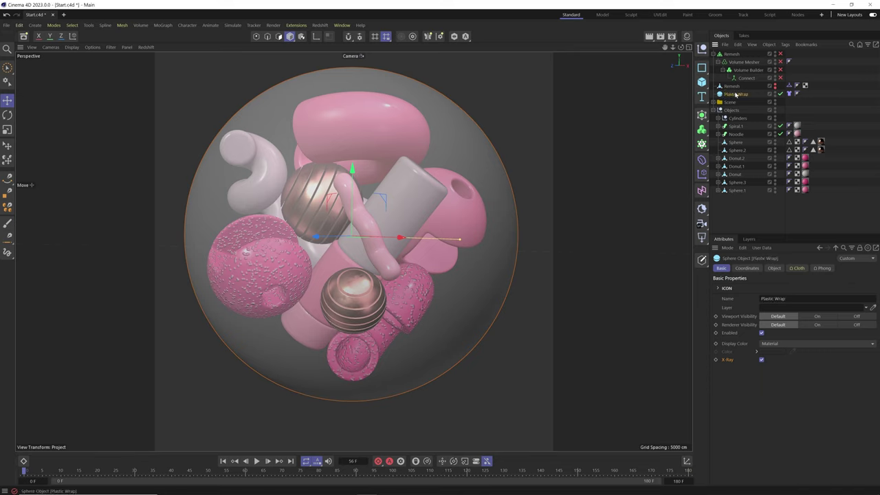
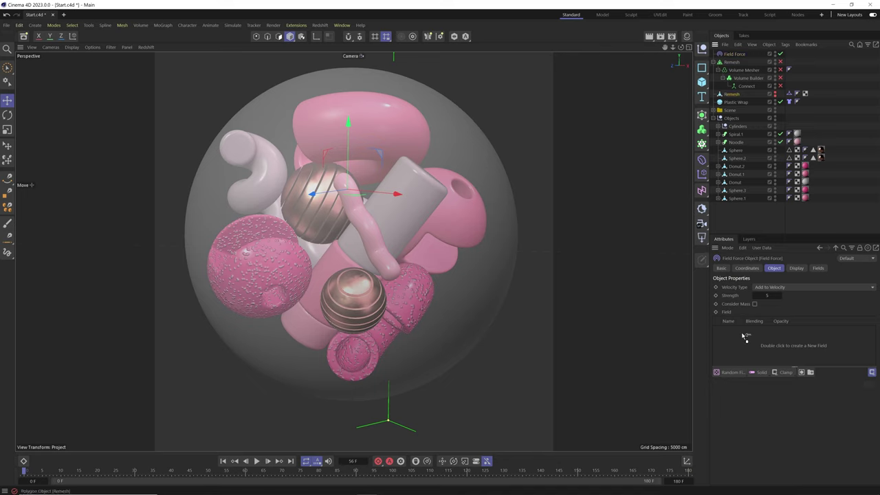
# - Use the Remesh polygon object as the Field Force's field and set that layer's radius to 98 cm
pyautogui.moveTo(745, 336); pyautogui.dragTo(746, 337)
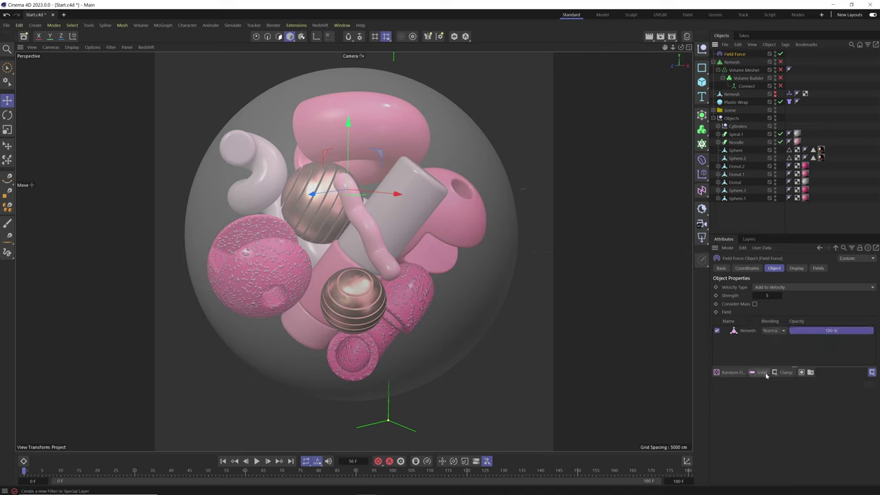
pyautogui.click(748, 334)
pyautogui.moveTo(780, 433); pyautogui.dragTo(815, 438)
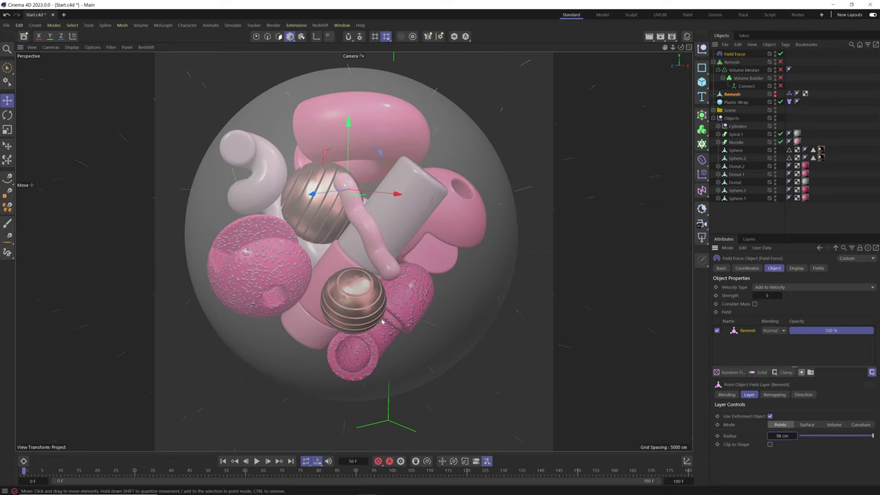
# - Set the Field Force's strength to -88 while the simulation plays, restart the simulation, and stop it at frame 157
pyautogui.click(257, 461)
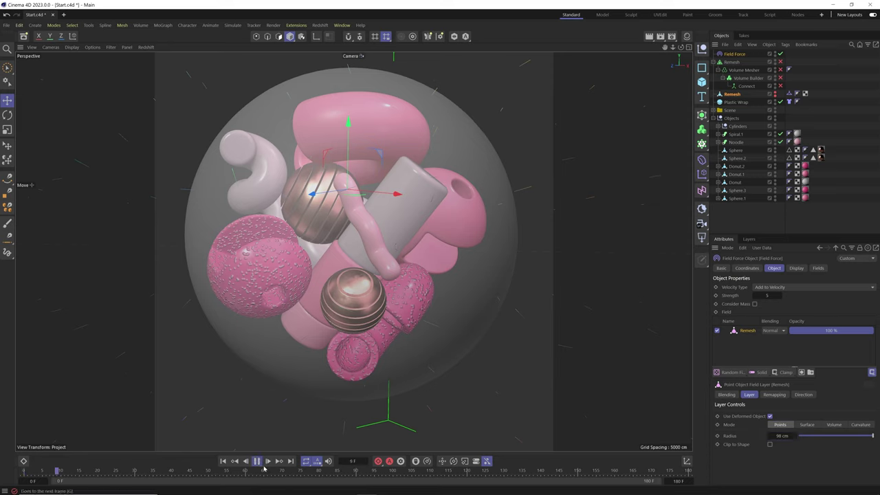
pyautogui.moveTo(767, 294)
pyautogui.mouseDown()
pyautogui.moveTo(796, 295)
pyautogui.moveTo(792, 302)
pyautogui.mouseUp()
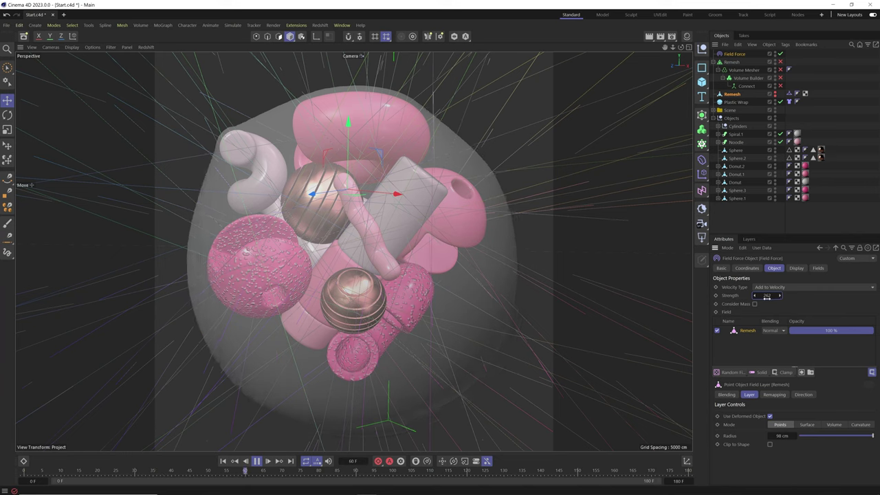
pyautogui.moveTo(762, 295); pyautogui.dragTo(626, 308)
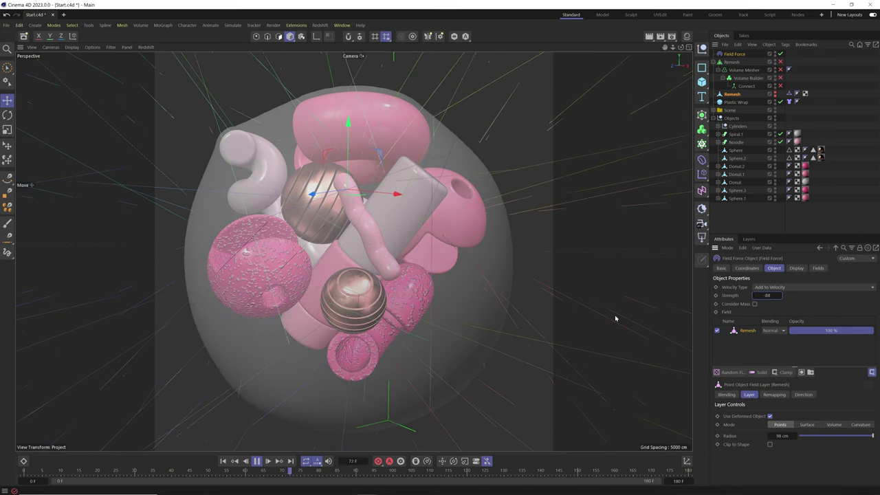
pyautogui.click(223, 461)
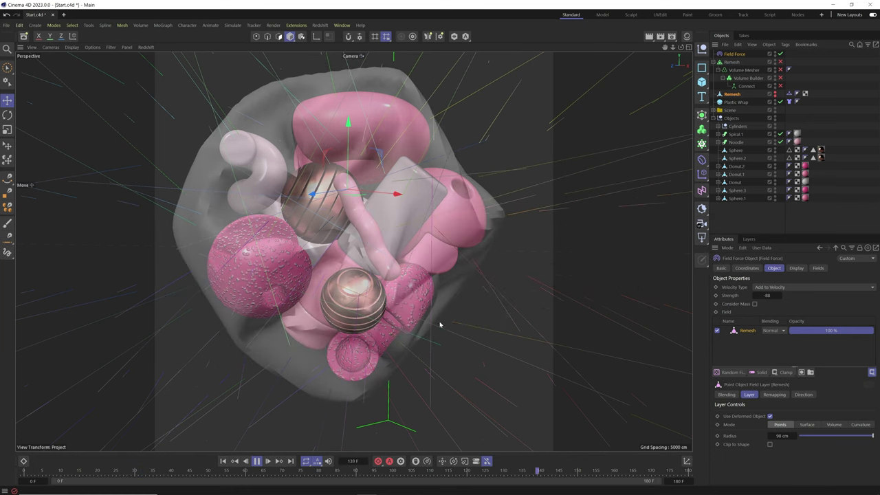
pyautogui.press('F8')
# - Select the Plastic Wrap sphere and disable its X-Ray display
pyautogui.click(732, 94)
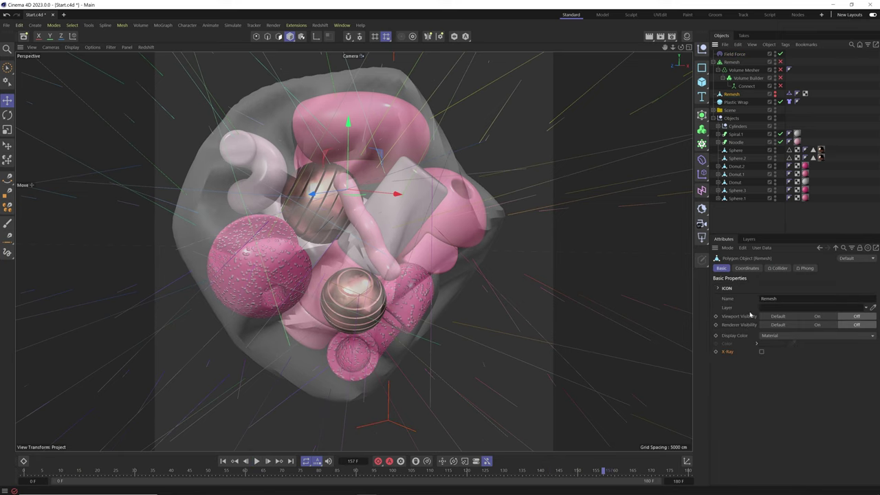
pyautogui.press('Down')
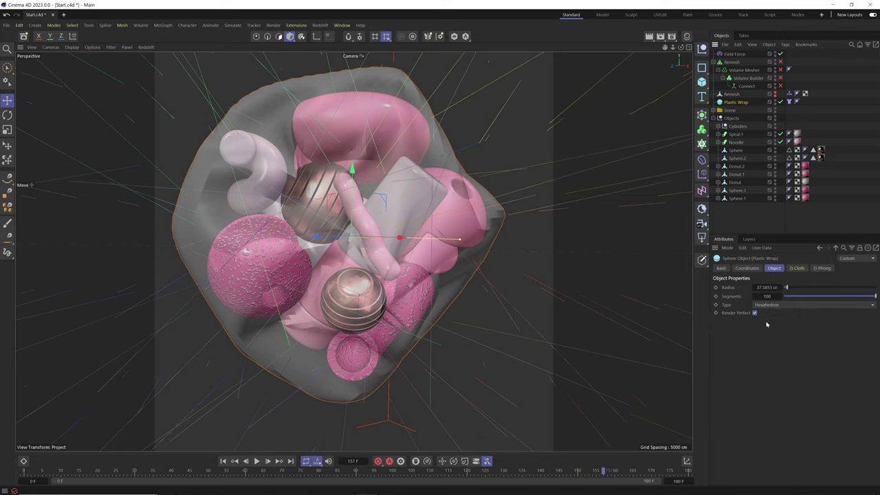
pyautogui.click(721, 268)
pyautogui.click(761, 360)
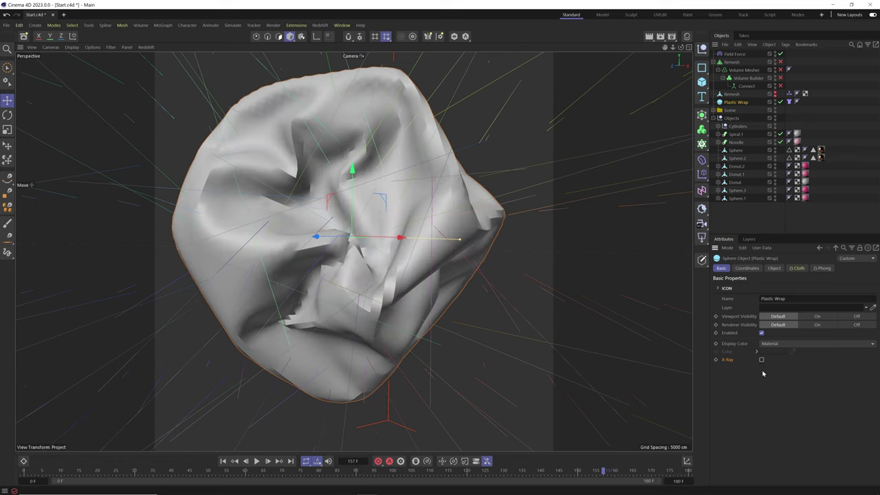
# - Add the Plastic Wrap's X-Ray setting to the viewport as a HUD element that always shows
pyautogui.moveTo(692, 410); pyautogui.dragTo(677, 420)
pyautogui.rightClick(677, 421)
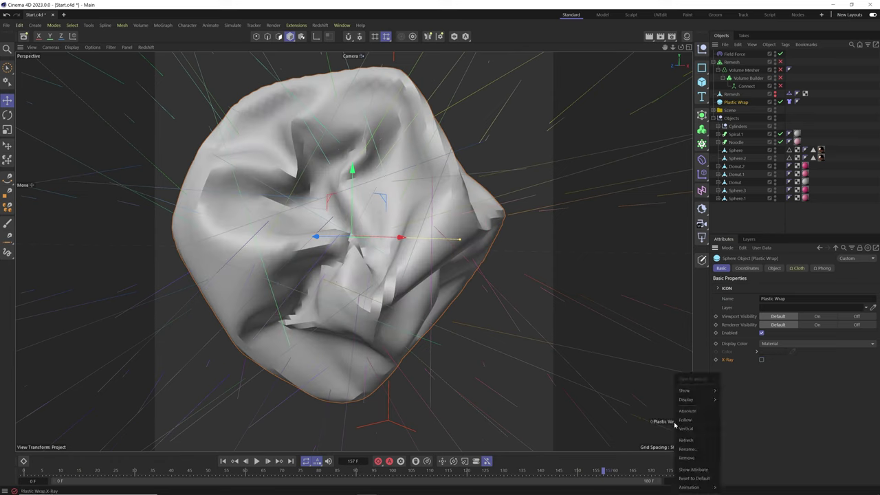
pyautogui.moveTo(695, 393)
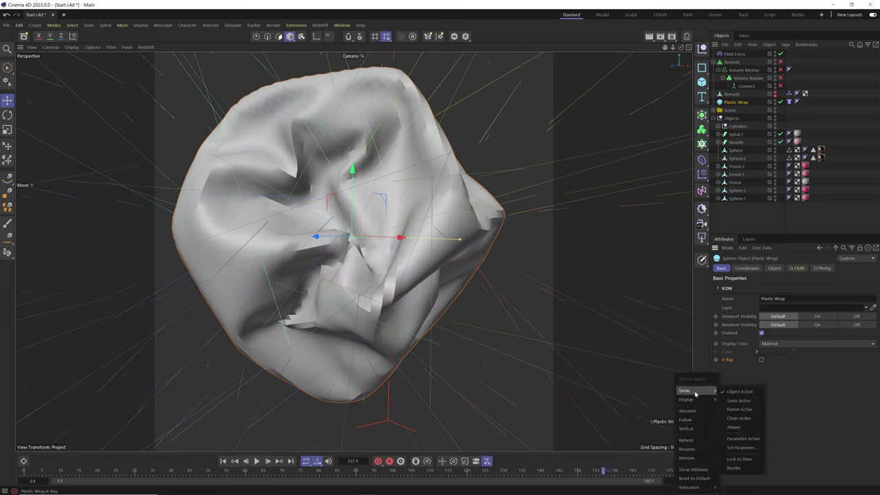
pyautogui.click(734, 427)
# - Test the X-Ray HUD element by toggling it on and off, leave X-Ray off, and deselect everything
pyautogui.click(682, 424)
pyautogui.click(681, 424)
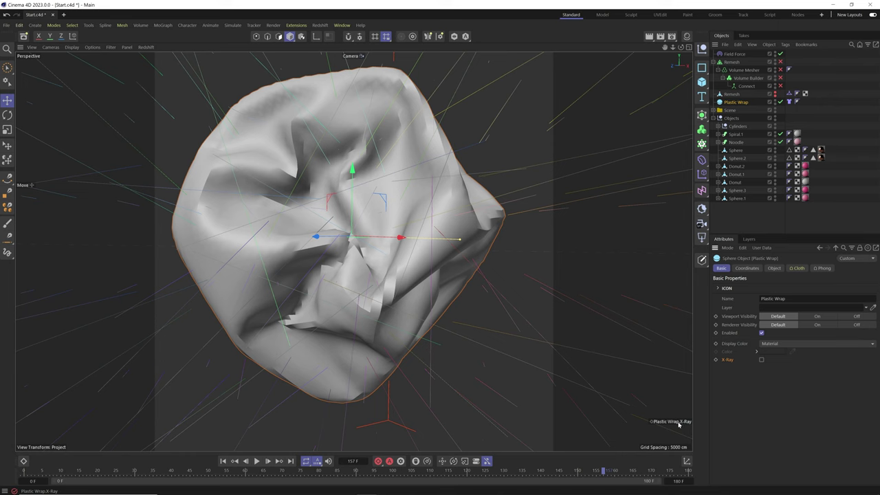
pyautogui.click(677, 424)
pyautogui.click(674, 423)
pyautogui.click(675, 424)
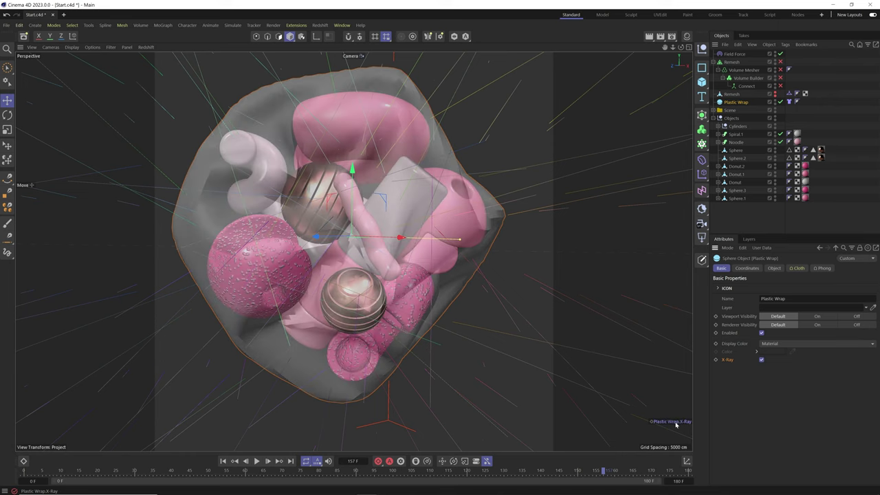
pyautogui.click(677, 424)
pyautogui.click(769, 223)
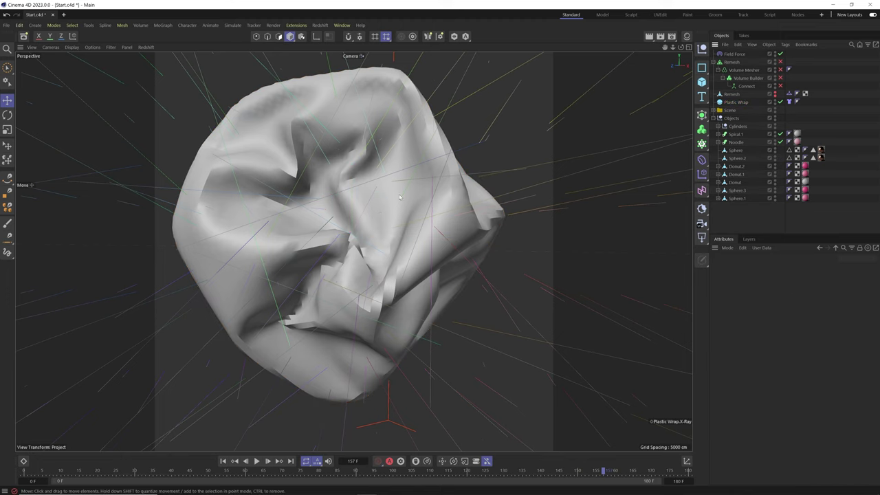
# - Add a Subdivision Surface below the Remesh polygon object, make Plastic Wrap its child, and clear the selection
pyautogui.moveTo(702, 115); pyautogui.dragTo(742, 123)
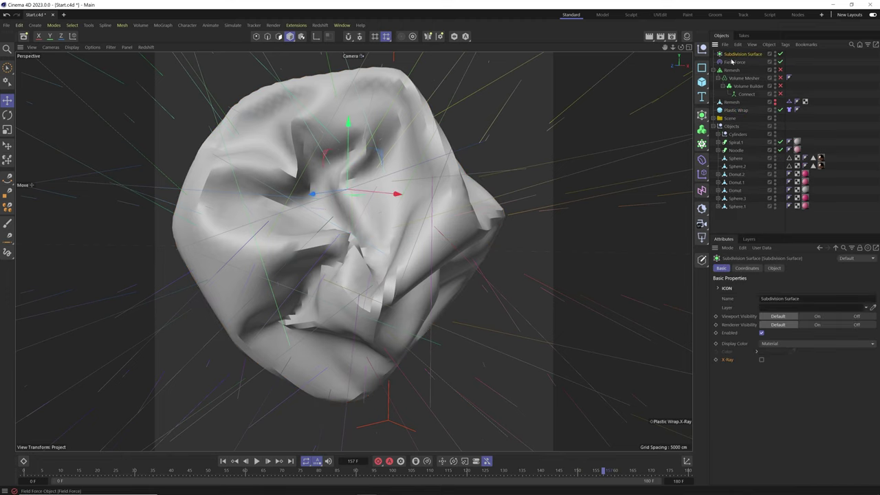
pyautogui.moveTo(746, 87); pyautogui.dragTo(747, 103)
pyautogui.click(523, 192)
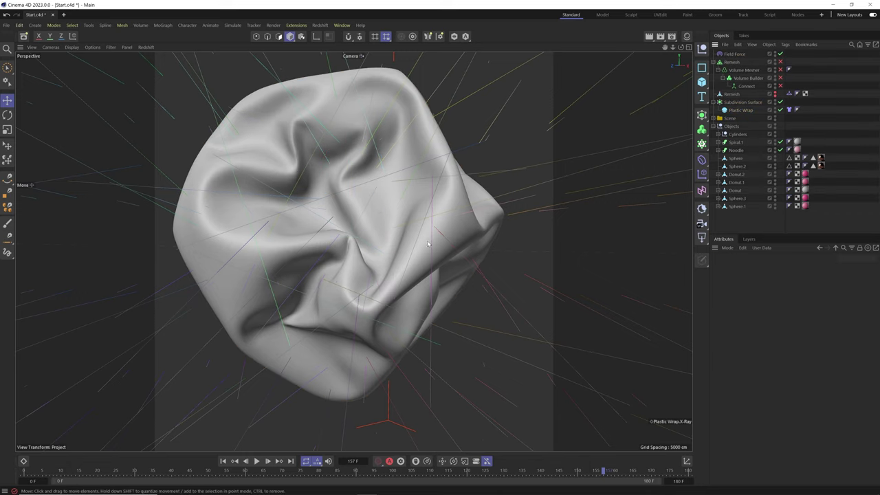
# - Disable the Subdivision Surface, rewind to the first frame, and enable the Plastic Wrap's X-Ray display
pyautogui.click(780, 102)
pyautogui.click(740, 110)
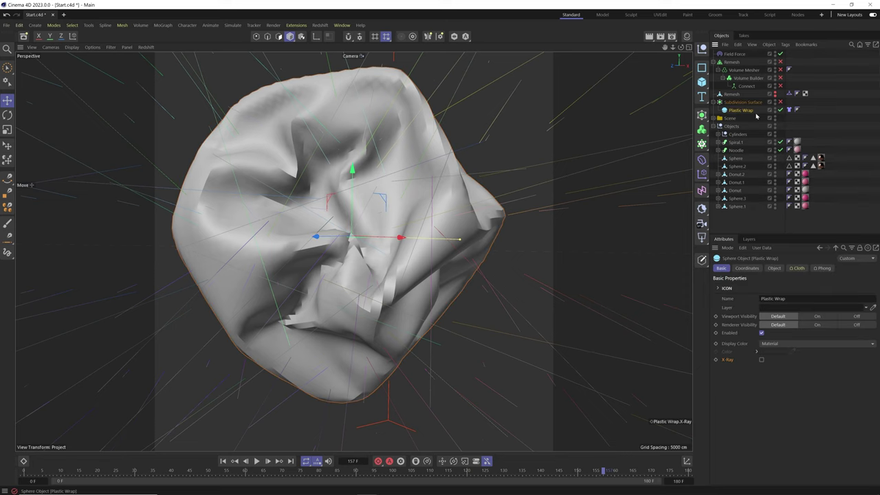
pyautogui.click(223, 461)
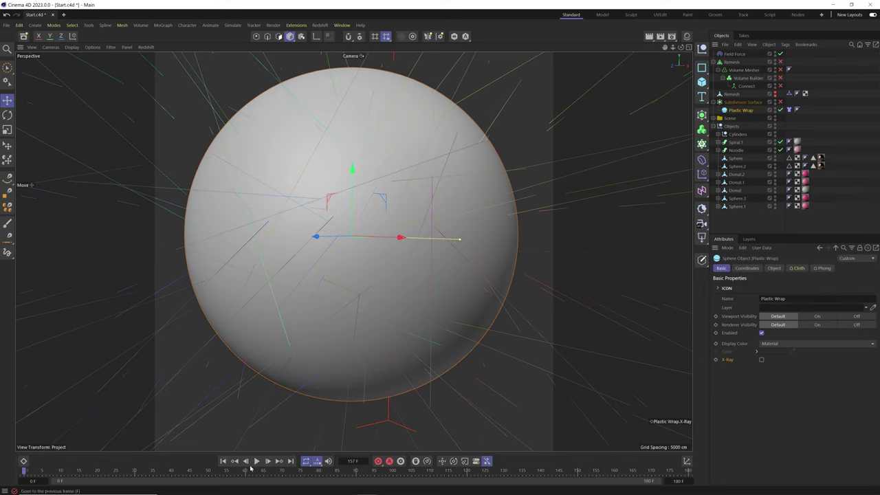
pyautogui.click(672, 422)
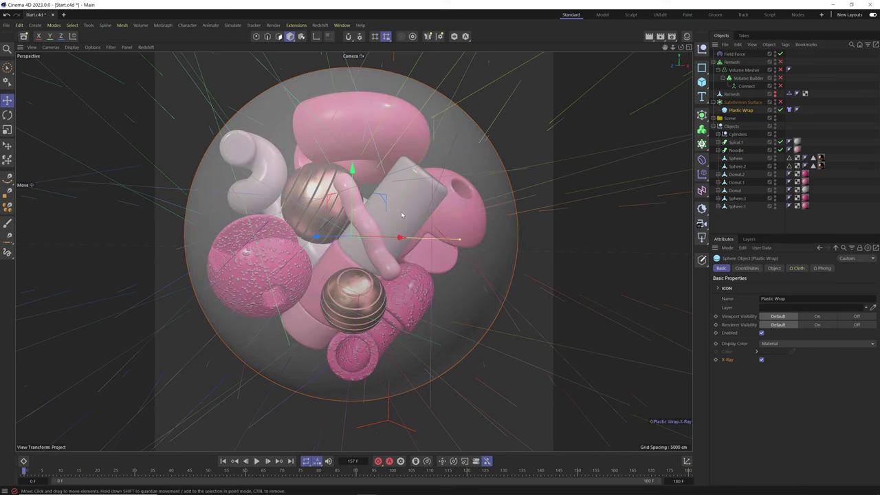
# - Play the cloth simulation briefly with X-Ray on and return to the first frame
pyautogui.click(256, 460)
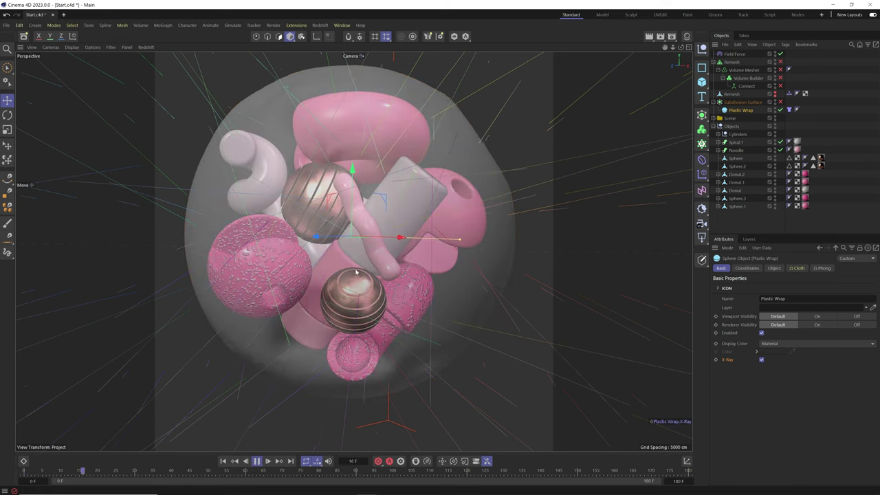
pyautogui.press('F7')
pyautogui.hotkey('shift', 'f')
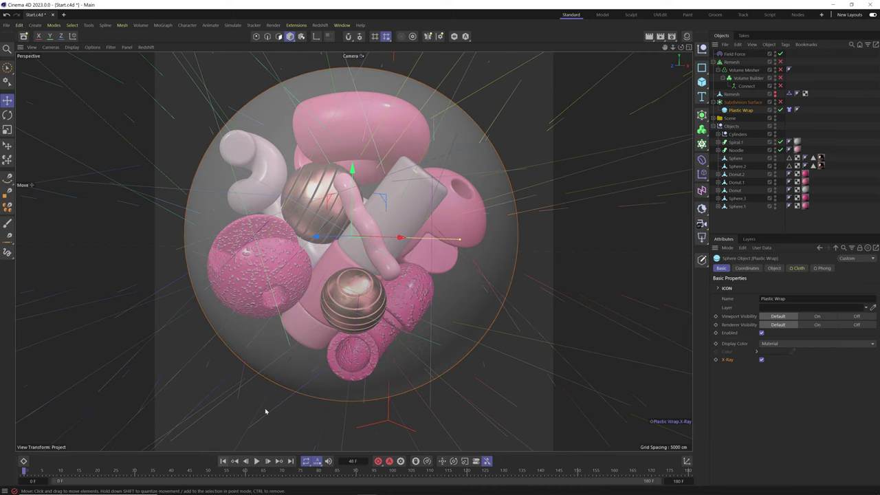
# - Add a Spherical Field to the Field Force's field list above the Remesh layer
pyautogui.click(734, 53)
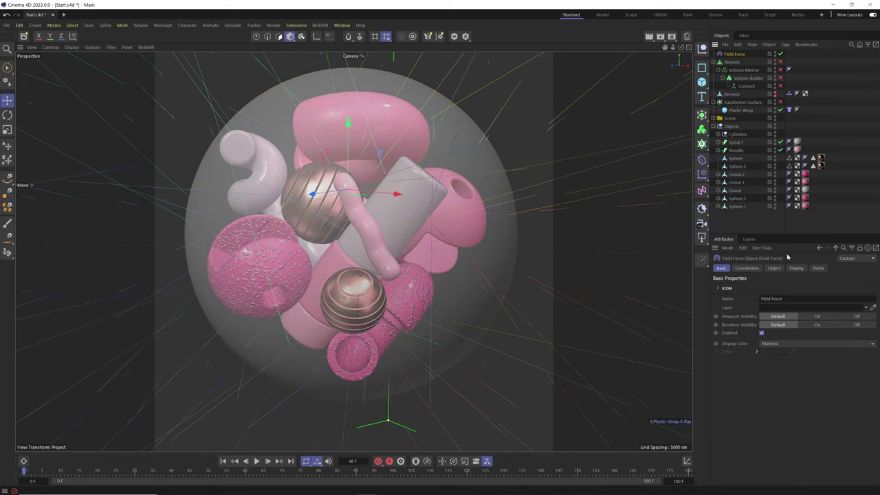
pyautogui.click(775, 268)
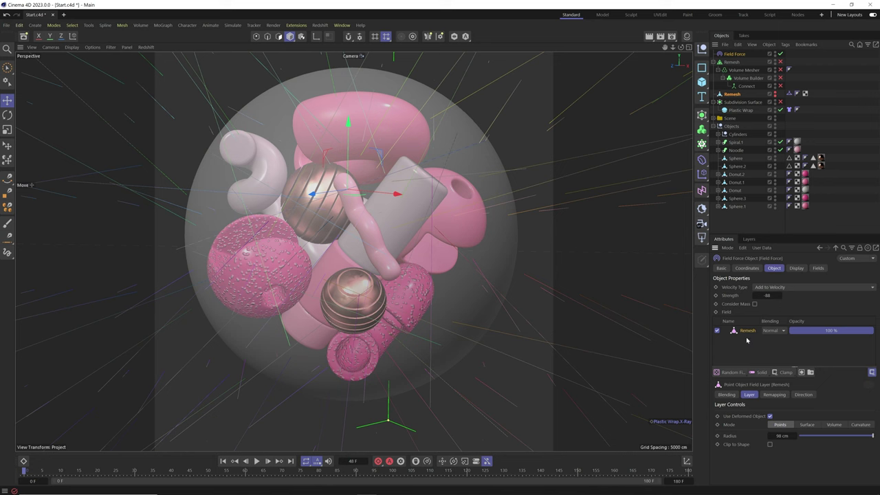
pyautogui.click(732, 372)
pyautogui.moveTo(757, 392)
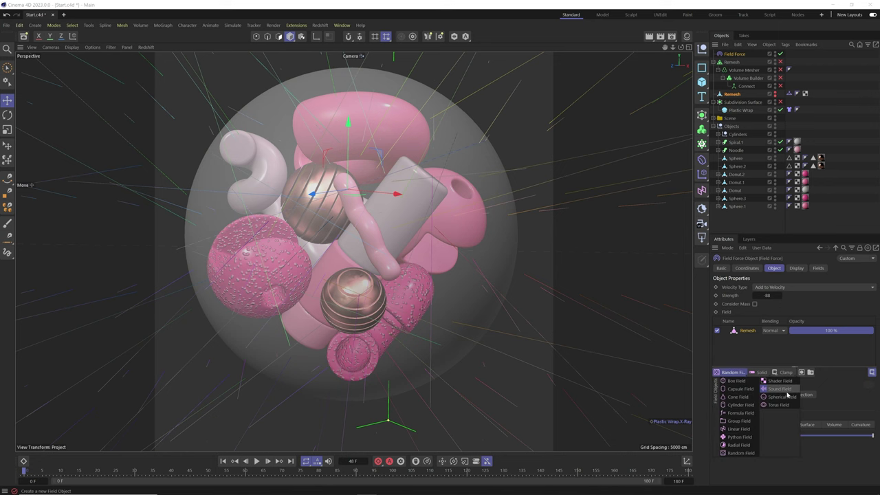
pyautogui.click(785, 404)
# - Reset the Spherical Field's transform and move it to the center of the clustered objects, using the four-view layout
pyautogui.moveTo(681, 48); pyautogui.dragTo(682, 52)
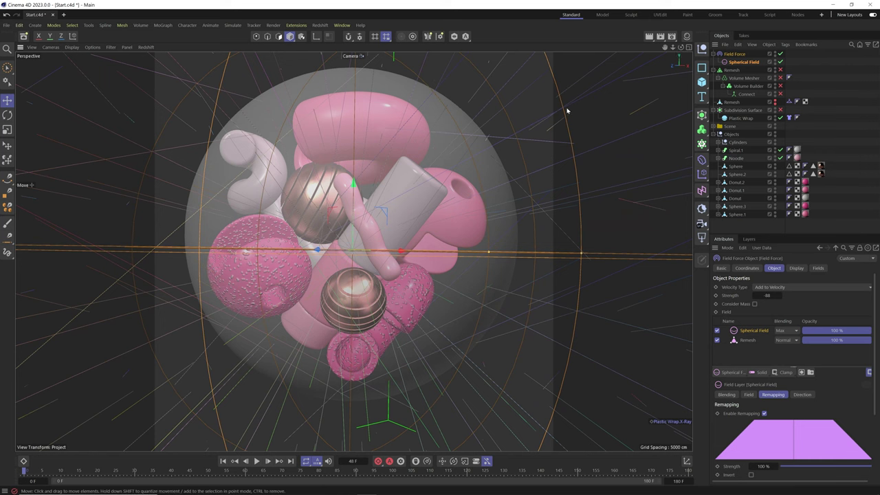
pyautogui.click(690, 48)
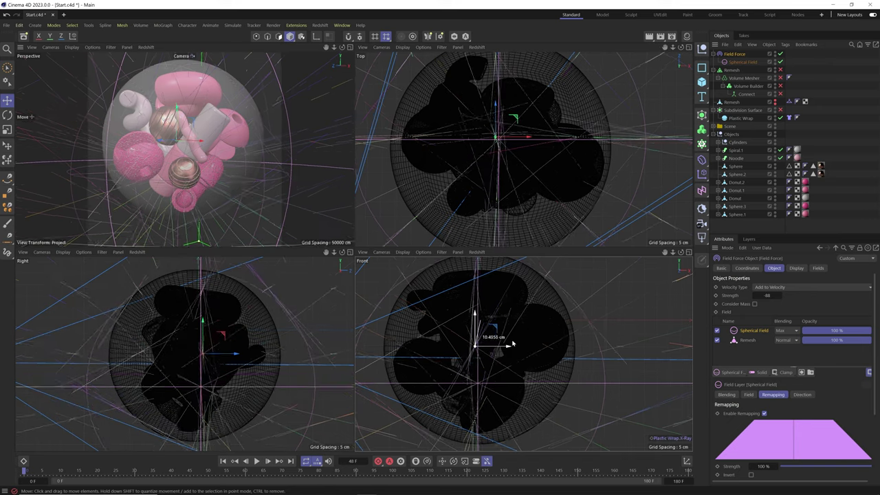
pyautogui.moveTo(512, 344); pyautogui.dragTo(519, 331)
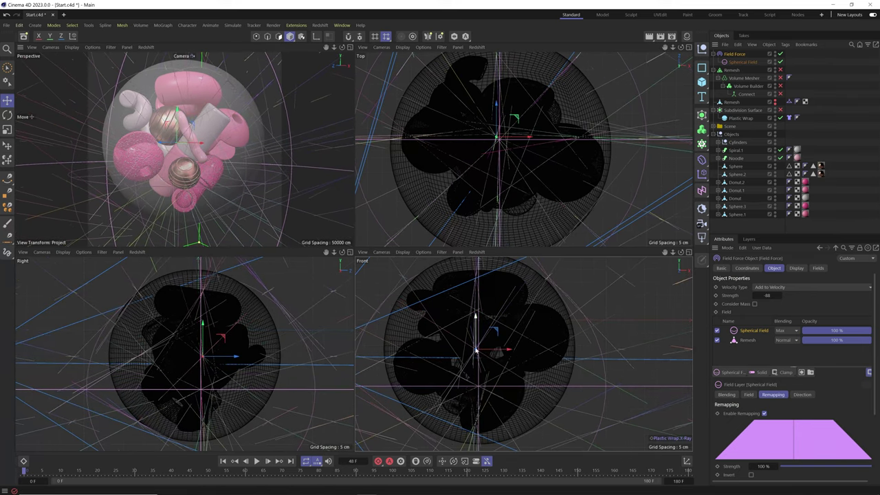
pyautogui.click(741, 62)
pyautogui.moveTo(527, 344); pyautogui.dragTo(527, 310)
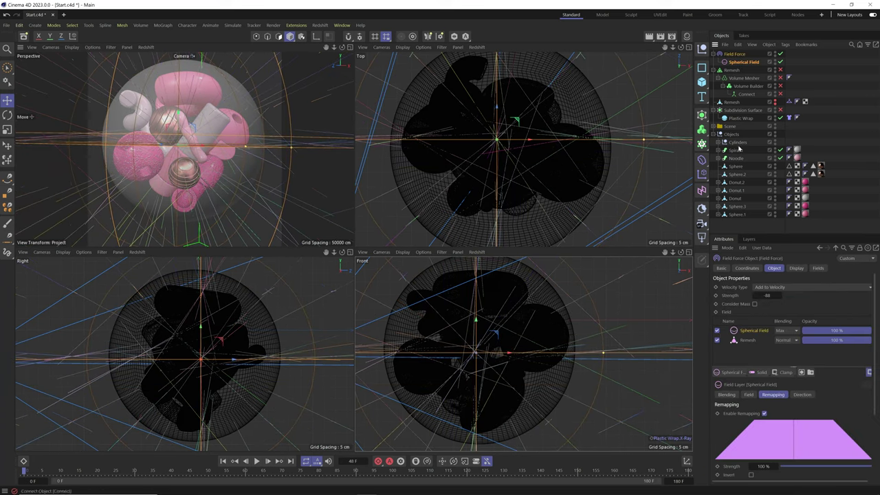
pyautogui.click(790, 453)
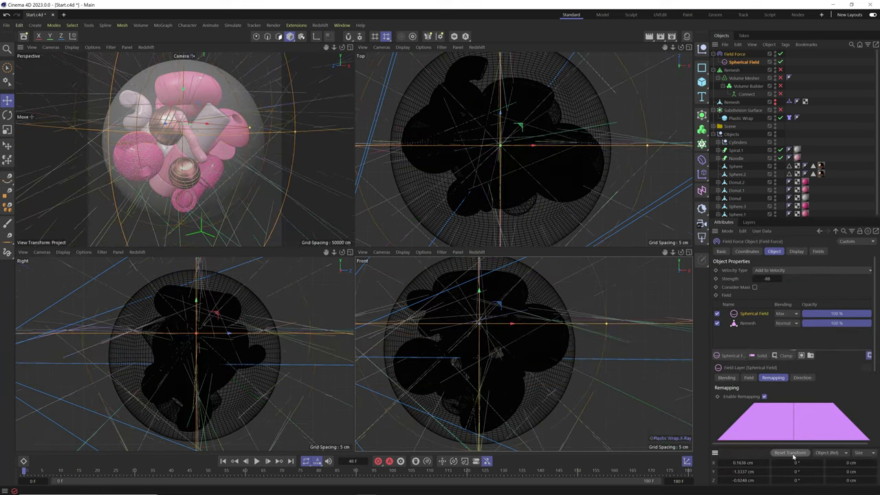
pyautogui.click(722, 63)
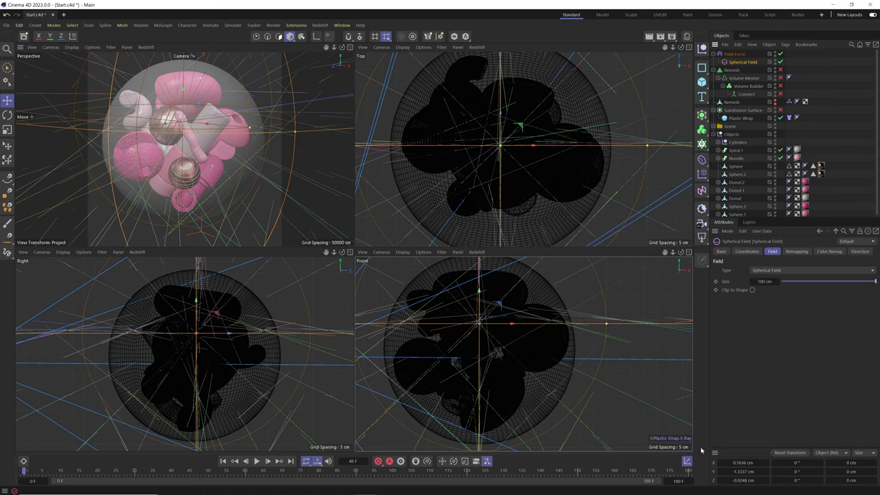
pyautogui.moveTo(502, 340); pyautogui.dragTo(502, 363)
pyautogui.moveTo(199, 359); pyautogui.dragTo(215, 342)
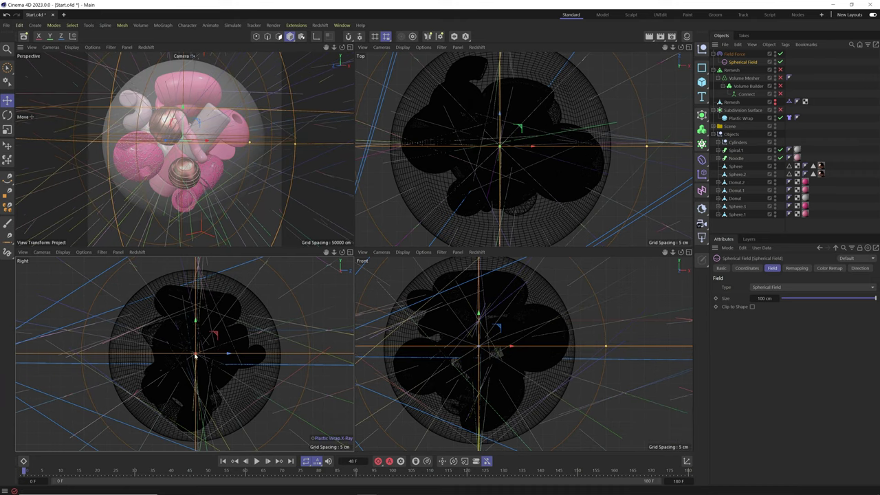
# - Set the Spherical Field layer in the Field Force to Normal blending with about 50% opacity
pyautogui.click(733, 54)
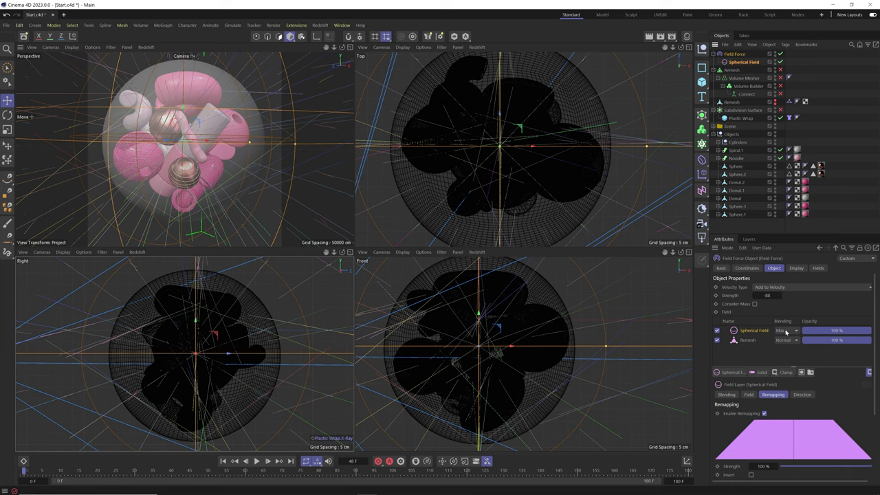
pyautogui.click(787, 332)
pyautogui.click(789, 358)
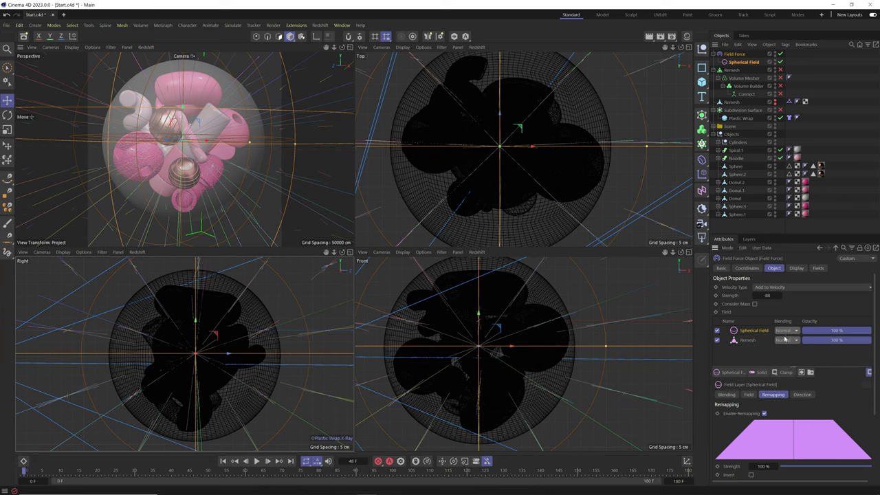
pyautogui.moveTo(860, 331); pyautogui.dragTo(838, 337)
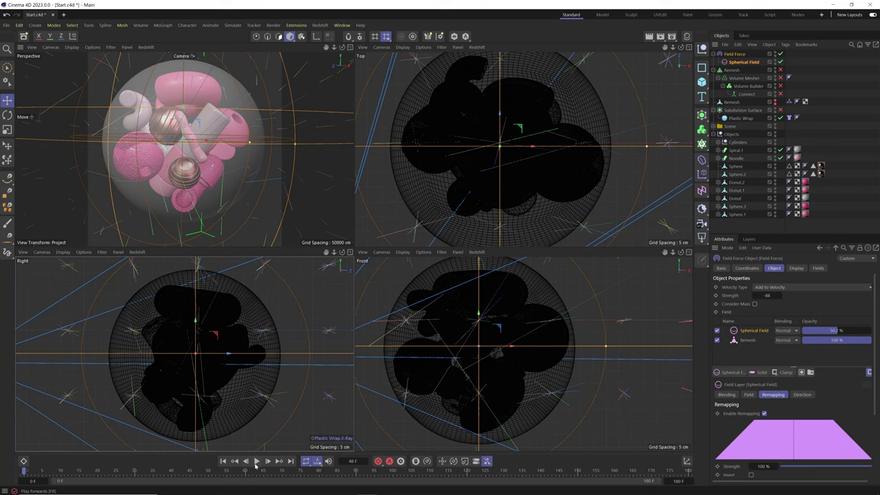
# - Play the simulation in the full perspective view with the Spherical Field layer blended in, and stop playback
pyautogui.press('F1')
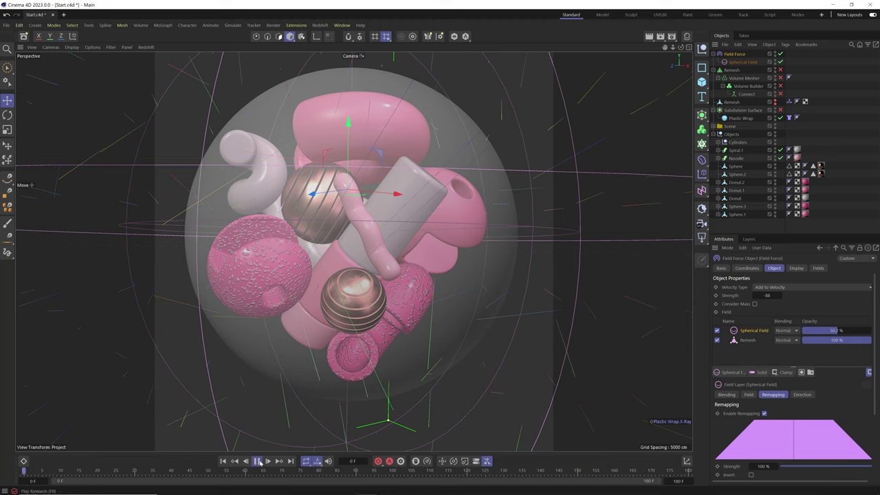
pyautogui.click(259, 462)
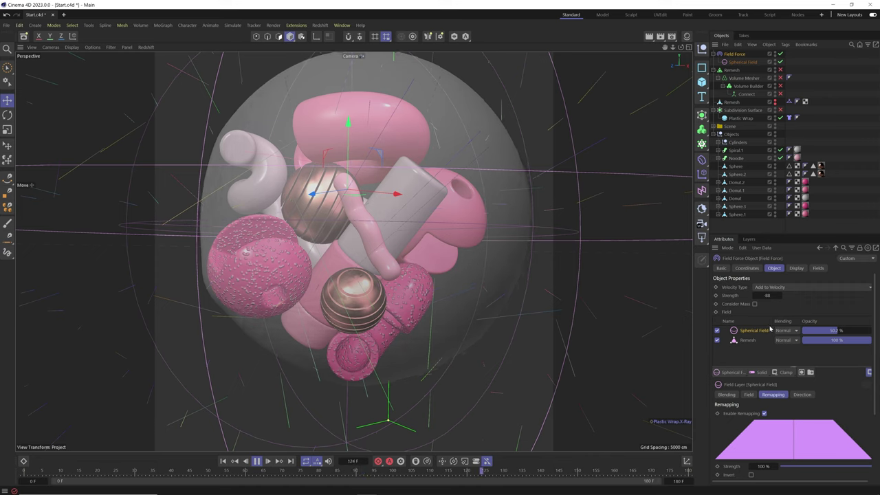
pyautogui.click(771, 334)
pyautogui.press('space')
# - Turn off Invert Direction for the Spherical Field layer and replay the simulation from the first frame
pyautogui.click(801, 394)
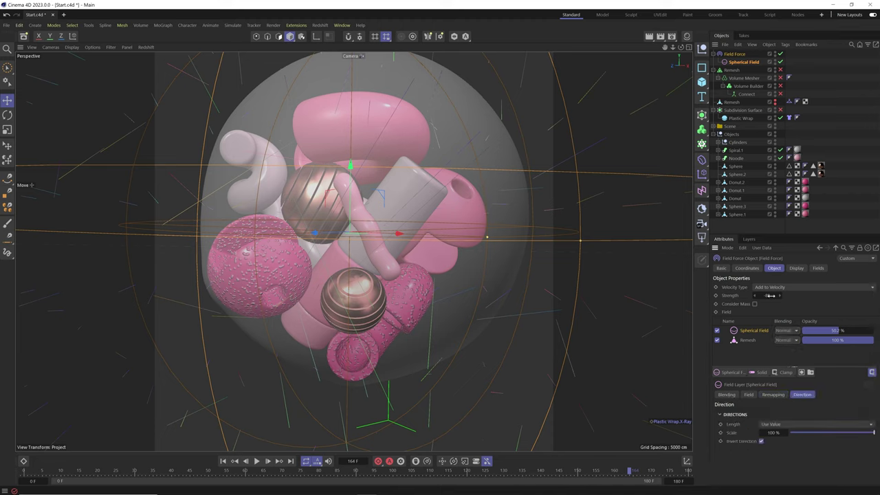
pyautogui.click(762, 442)
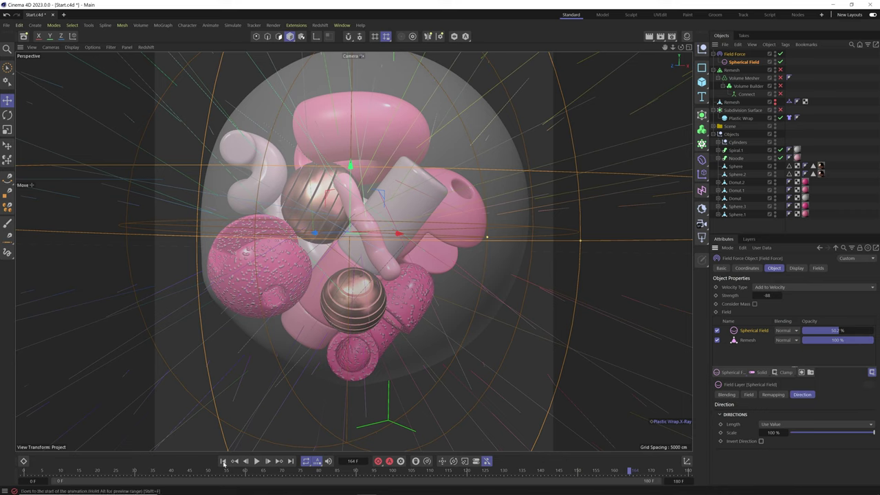
pyautogui.hotkey('shift', 'g')
pyautogui.click(256, 461)
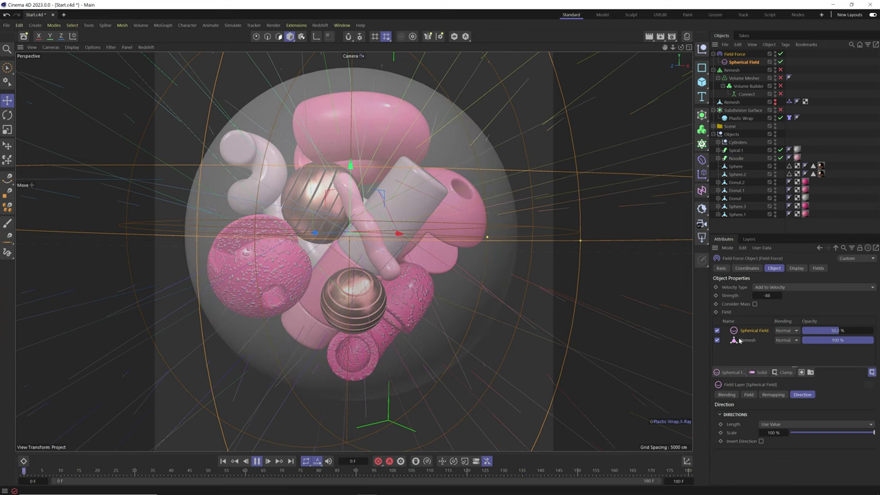
# - Compare the wrap with the Spherical Field layer off and on during playback, leave it on, and rewind
pyautogui.click(717, 331)
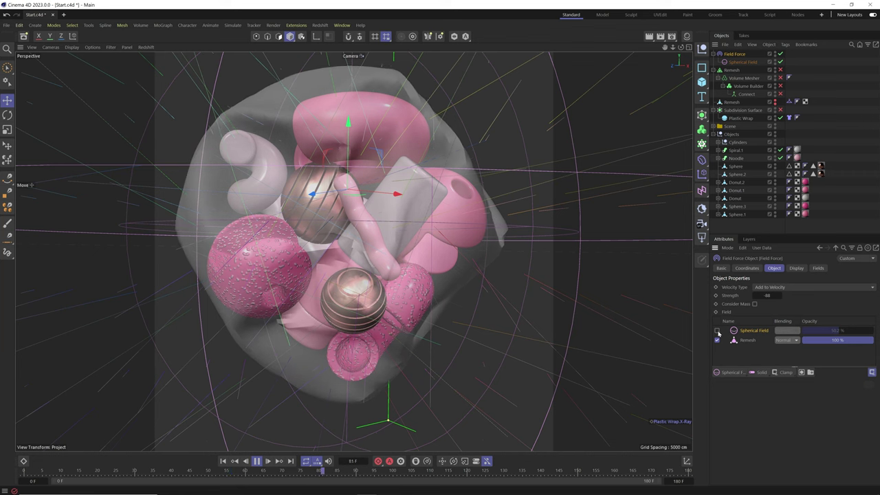
pyautogui.click(717, 331)
pyautogui.click(248, 465)
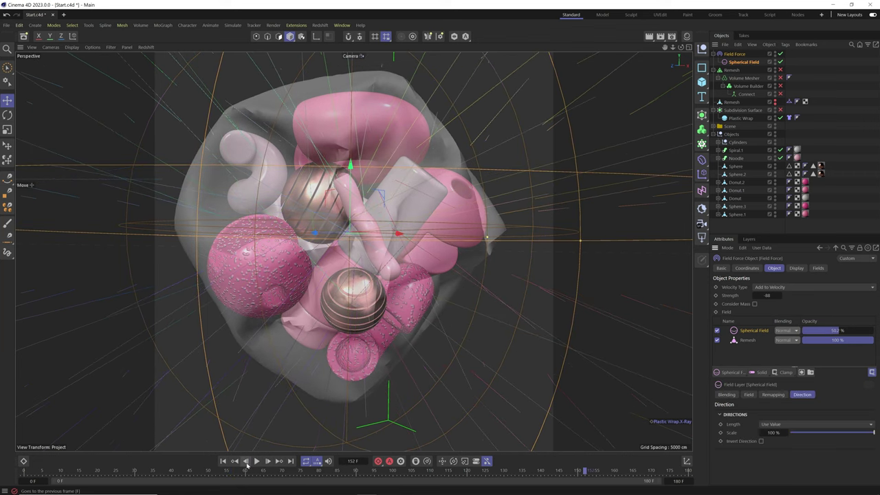
pyautogui.click(223, 461)
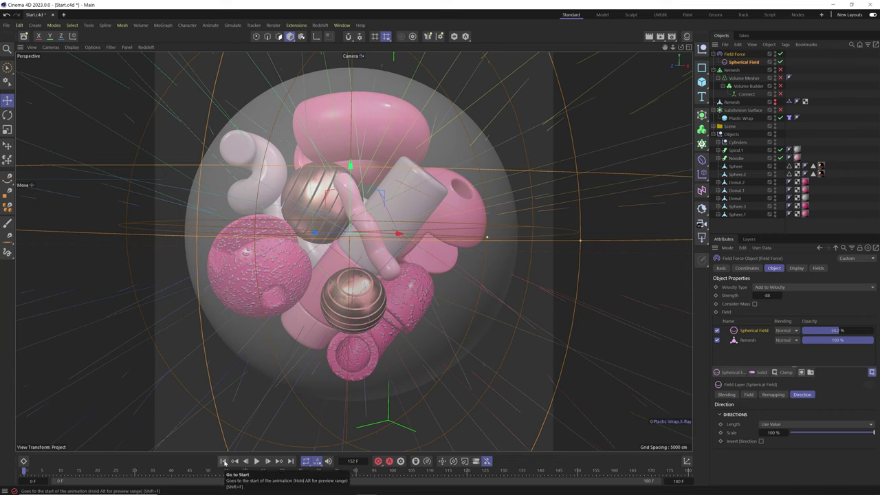
# - Set the Plastic Wrap sphere's segments to 250
pyautogui.click(733, 119)
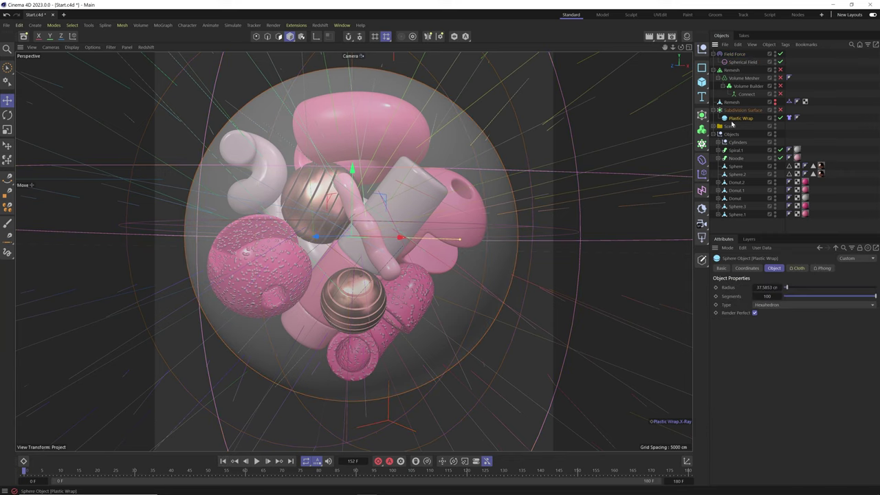
pyautogui.doubleClick(767, 295)
pyautogui.write('250')
pyautogui.press('Return')
# - Play the denser cloth simulation, turn off the Plastic Wrap's X-Ray display, and return to the first frame
pyautogui.click(256, 461)
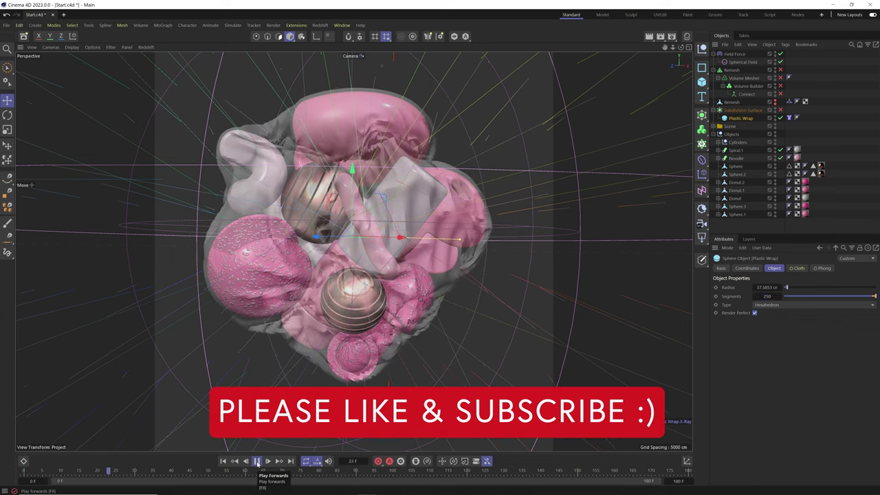
pyautogui.click(667, 452)
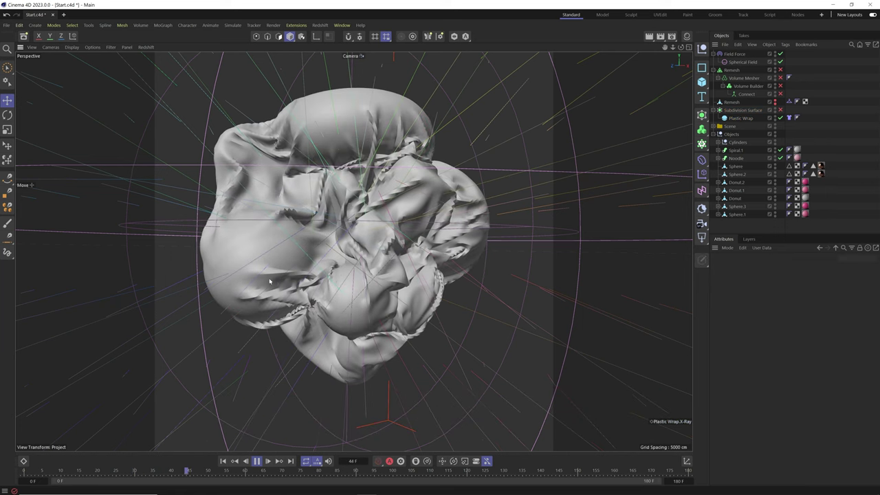
pyautogui.click(222, 461)
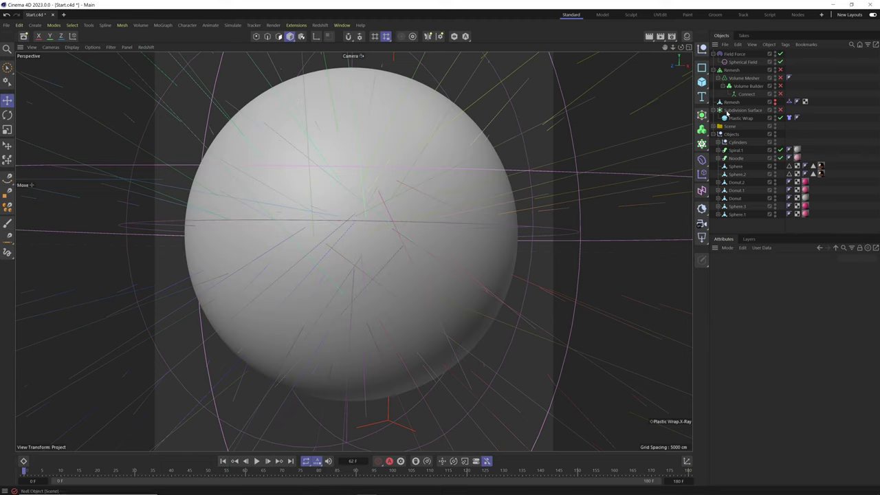
# - Add a Random Field to the Field Force above the Spherical Field layer
pyautogui.click(734, 54)
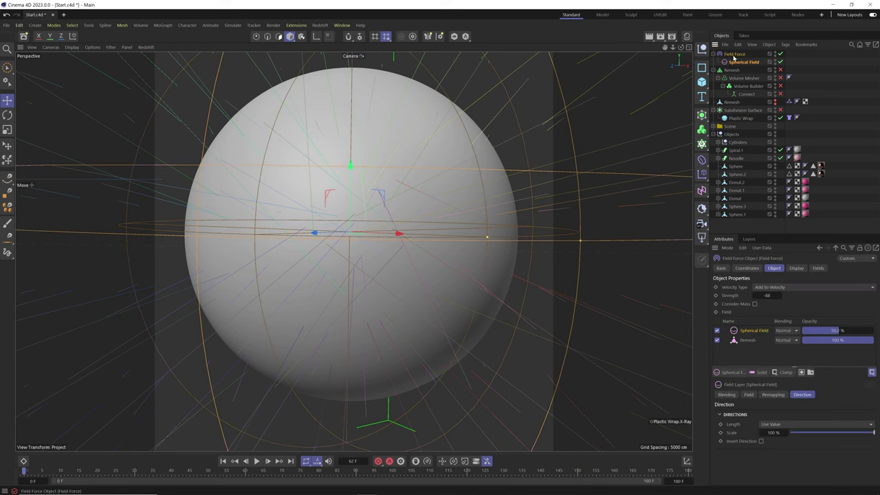
pyautogui.click(727, 375)
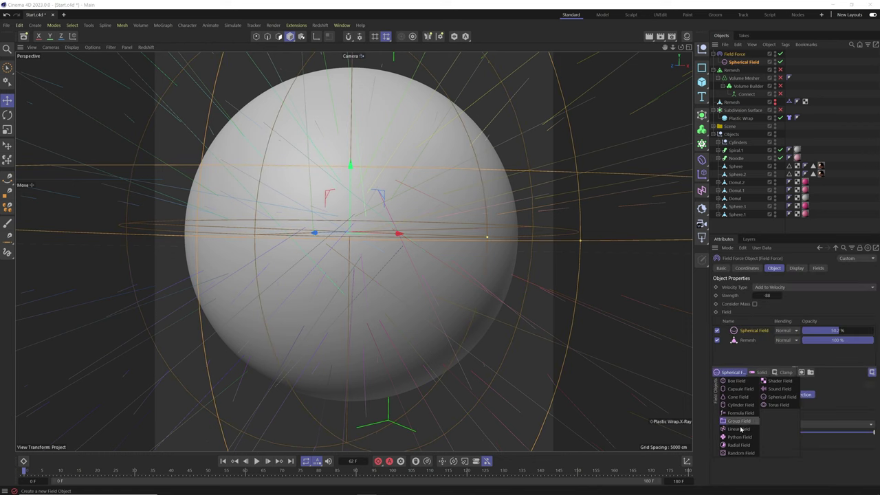
pyautogui.click(739, 448)
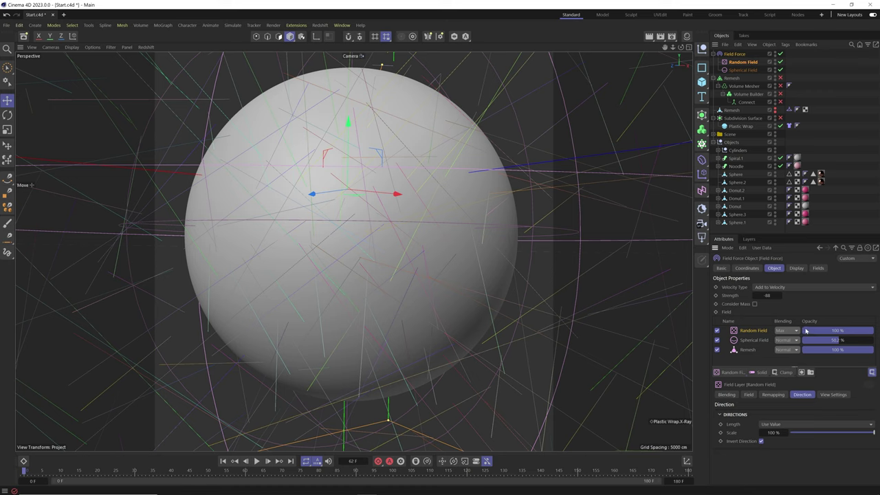
# - Set the Random Field's noise type to Wavy Turbulence
pyautogui.click(749, 395)
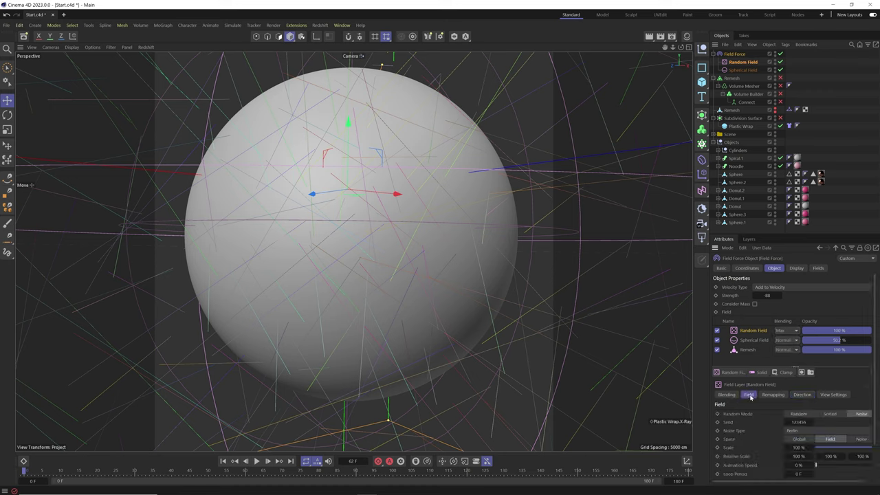
pyautogui.click(809, 431)
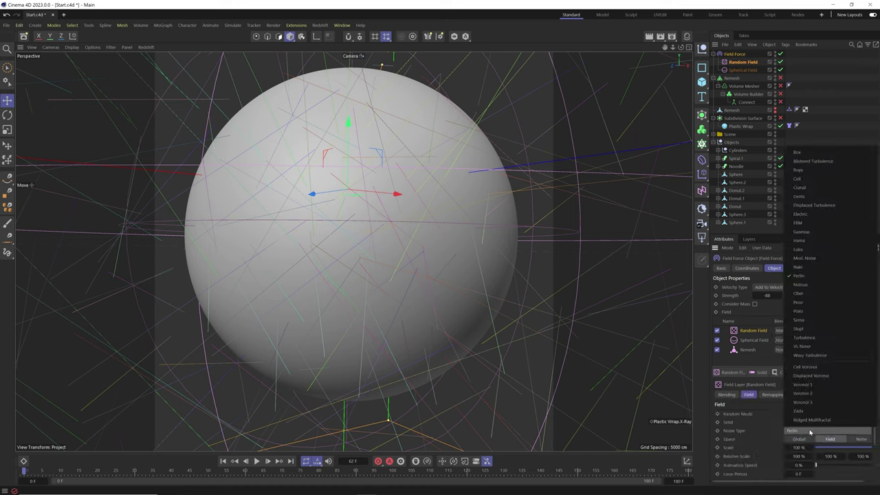
pyautogui.click(828, 355)
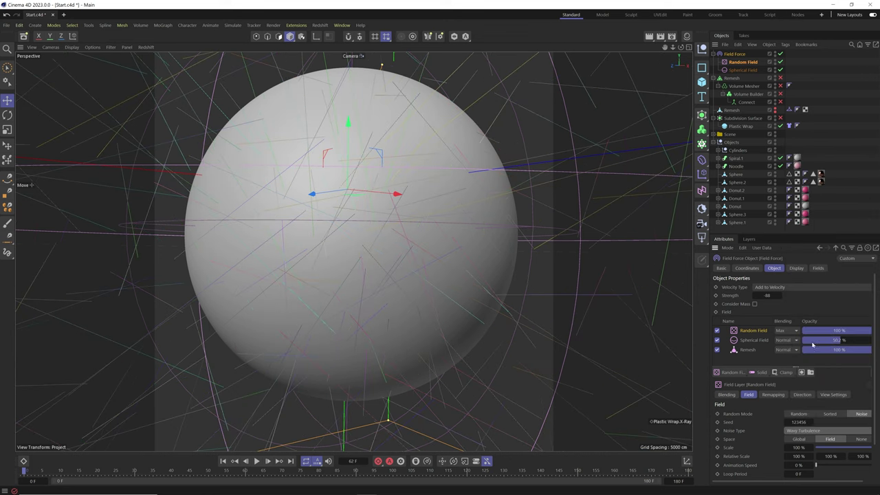
# - Turn on the Random Field's viewplane preview with a resolution of 500 to show the noise pattern
pyautogui.click(747, 268)
pyautogui.click(795, 269)
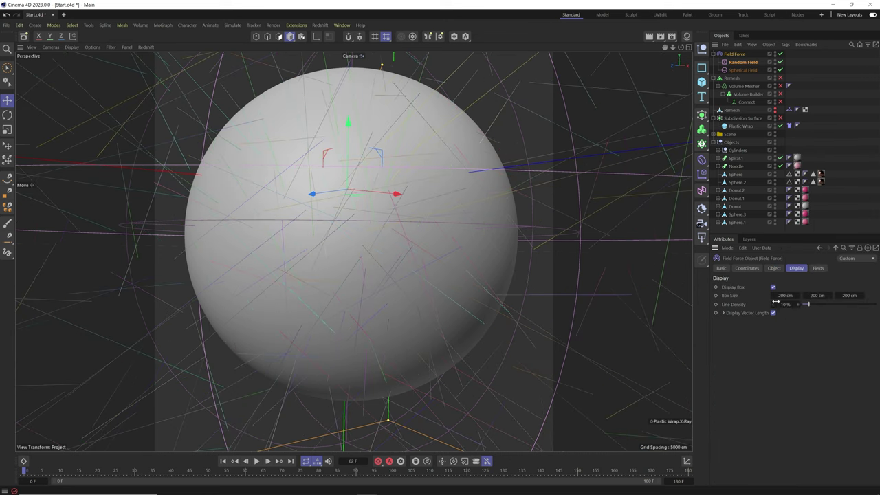
pyautogui.click(721, 268)
pyautogui.click(747, 268)
pyautogui.click(774, 268)
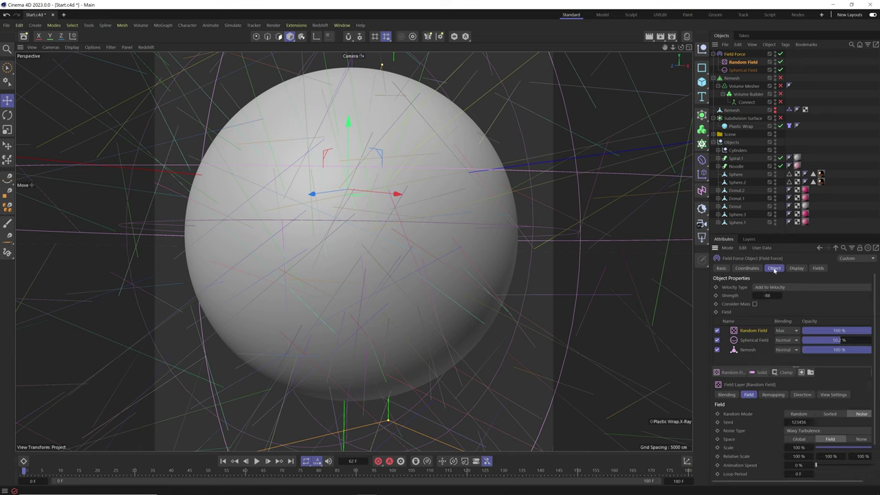
pyautogui.click(833, 394)
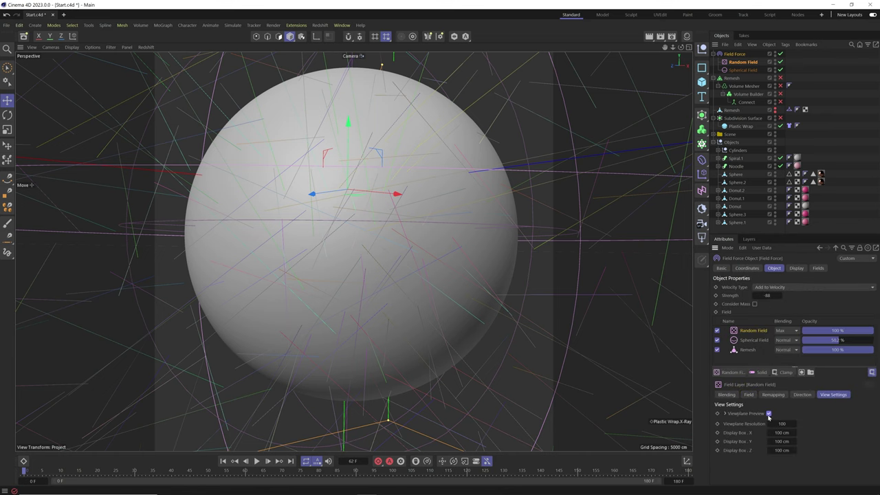
pyautogui.click(768, 414)
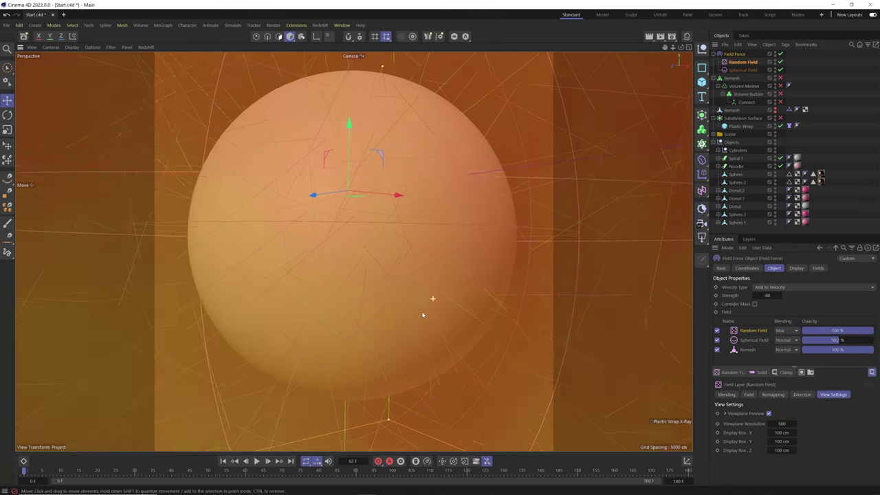
pyautogui.scroll(-6, 405, 303)
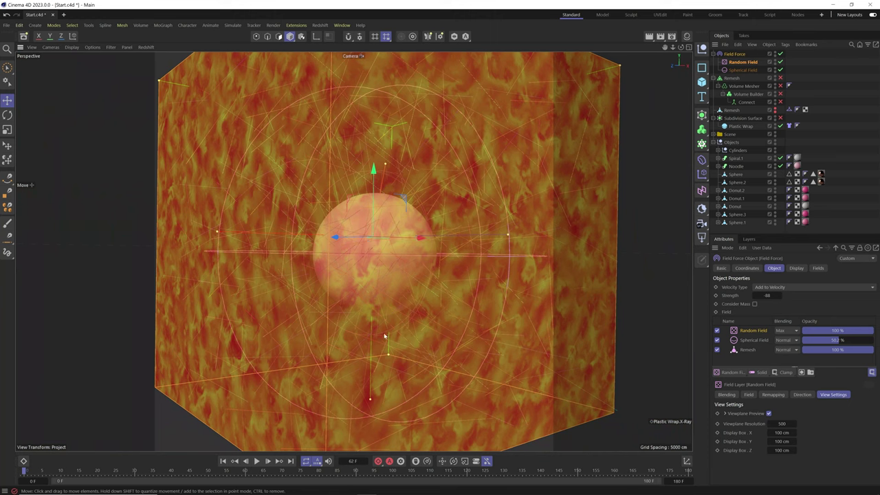
# - Raise the Random Field's remapping Inner Offset to 38%
pyautogui.click(807, 396)
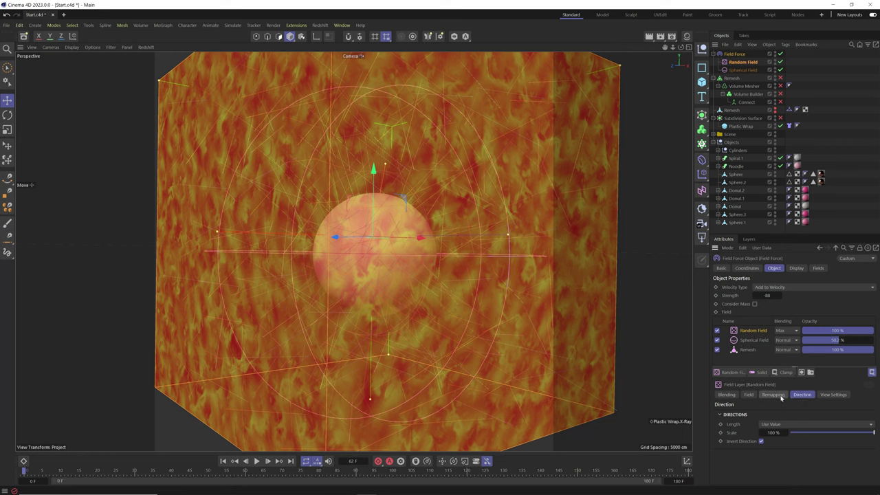
pyautogui.click(781, 397)
pyautogui.scroll(-1, 872, 407)
pyautogui.moveTo(781, 444); pyautogui.dragTo(816, 443)
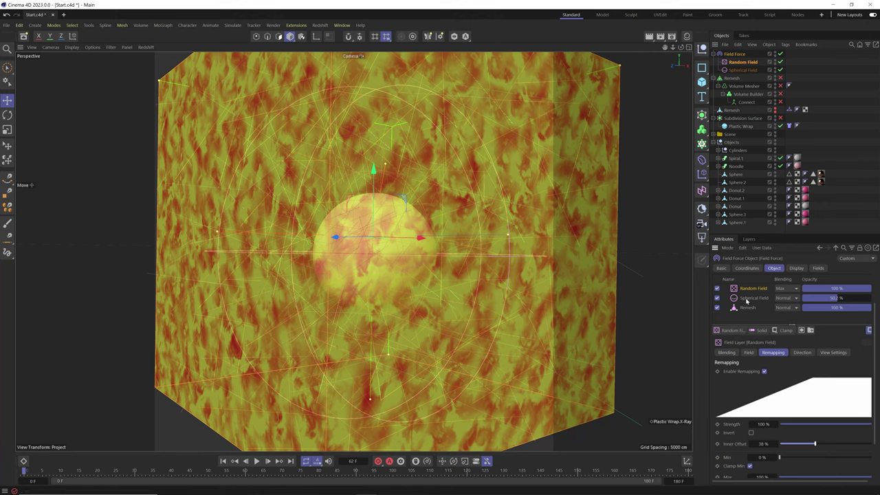
# - Reduce the Random Field's noise scale for a finer pattern, and turn off its viewplane preview
pyautogui.click(747, 352)
pyautogui.moveTo(848, 411); pyautogui.dragTo(846, 412)
pyautogui.click(832, 355)
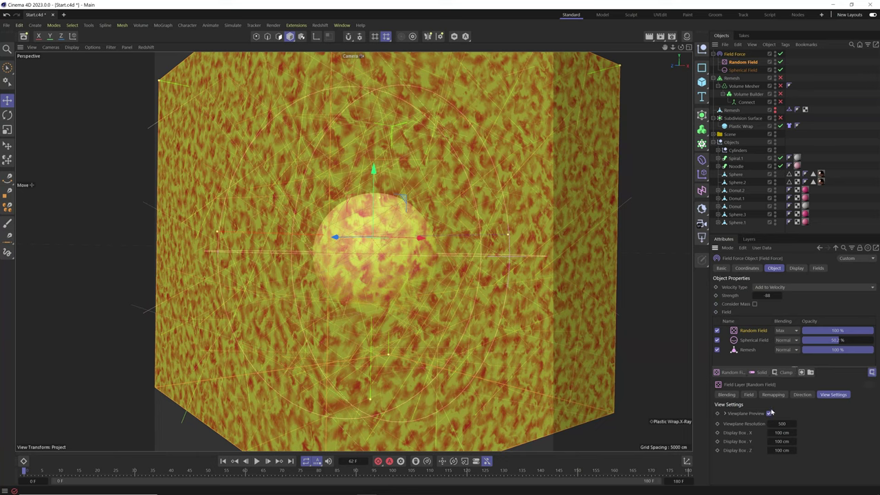
pyautogui.click(768, 413)
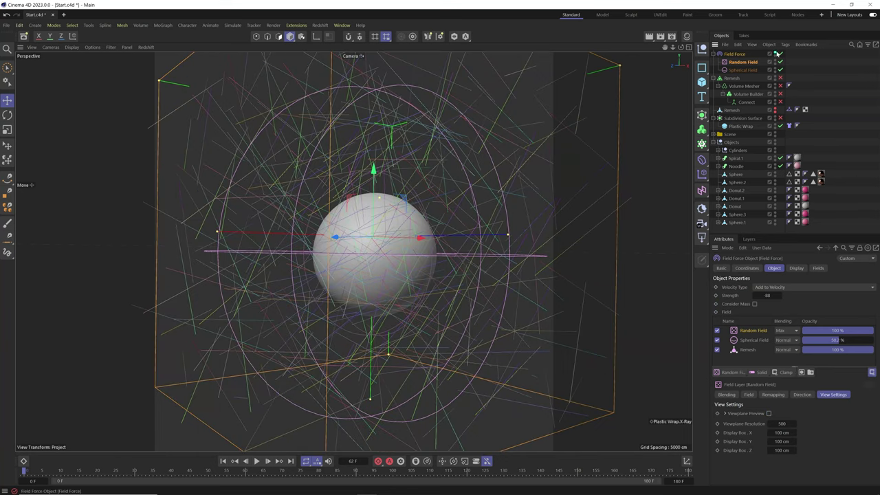
# - Hide the Field Force in the viewport, deselect it, play the cloth simulation and return to the first frame
pyautogui.click(374, 257)
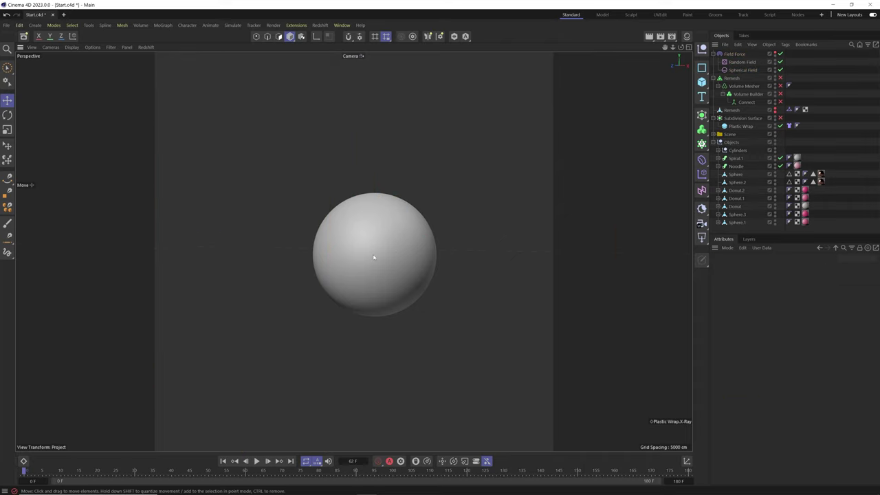
pyautogui.click(257, 461)
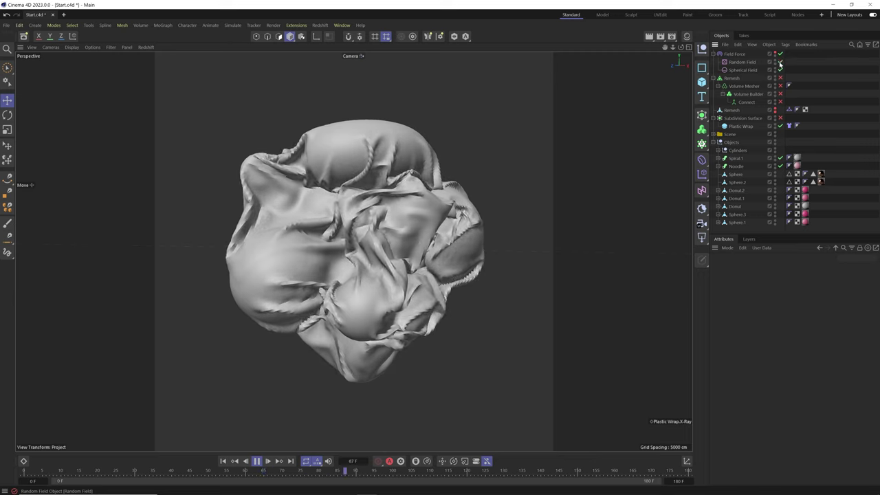
pyautogui.click(256, 460)
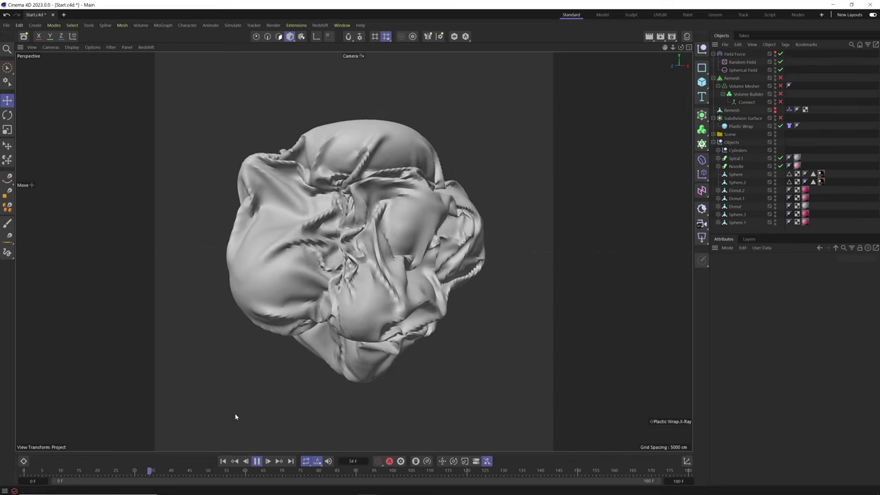
pyautogui.click(222, 461)
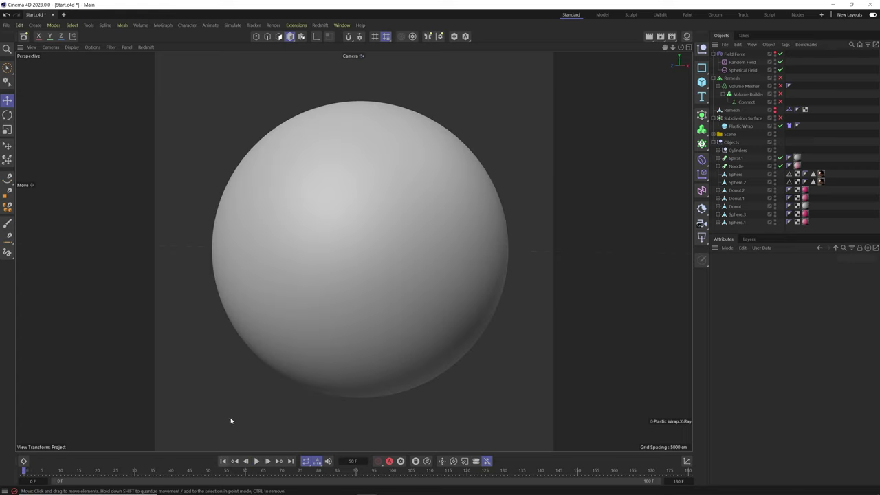
# - Set the Plastic Wrap cloth tag's Bendiness to 9999 and Stretchiness to 3333, and replay the simulation from the start
pyautogui.click(788, 126)
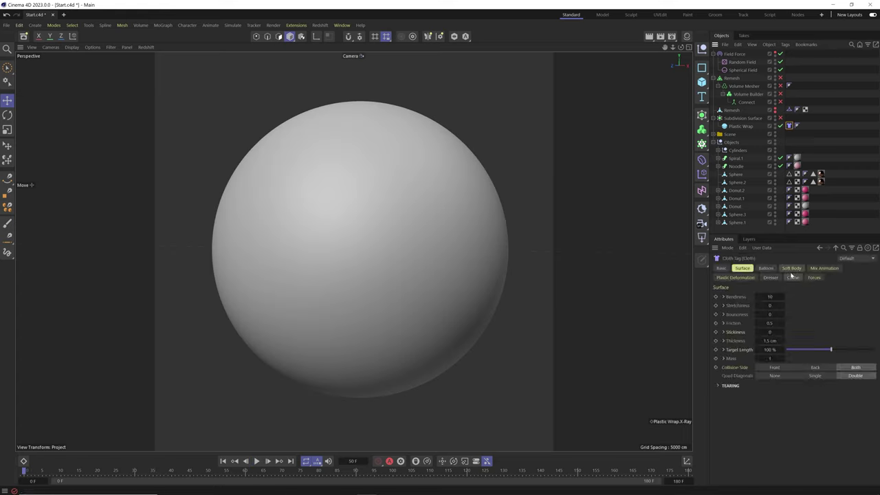
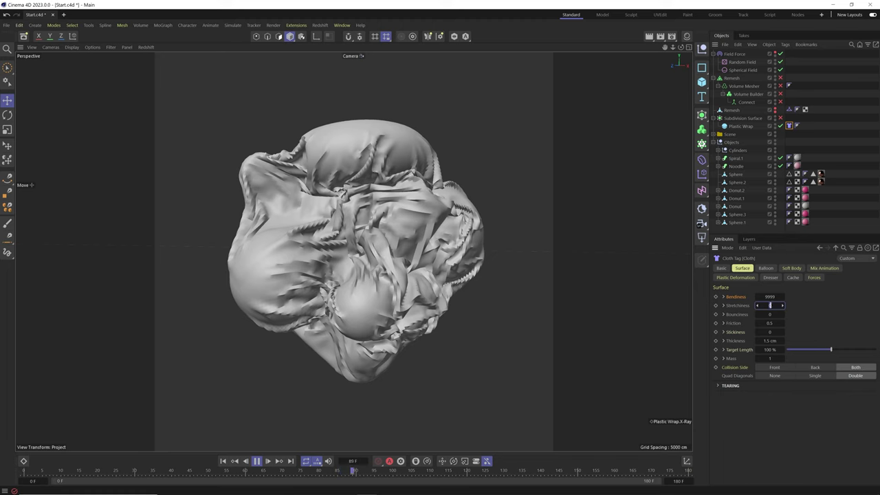
pyautogui.write('3333')
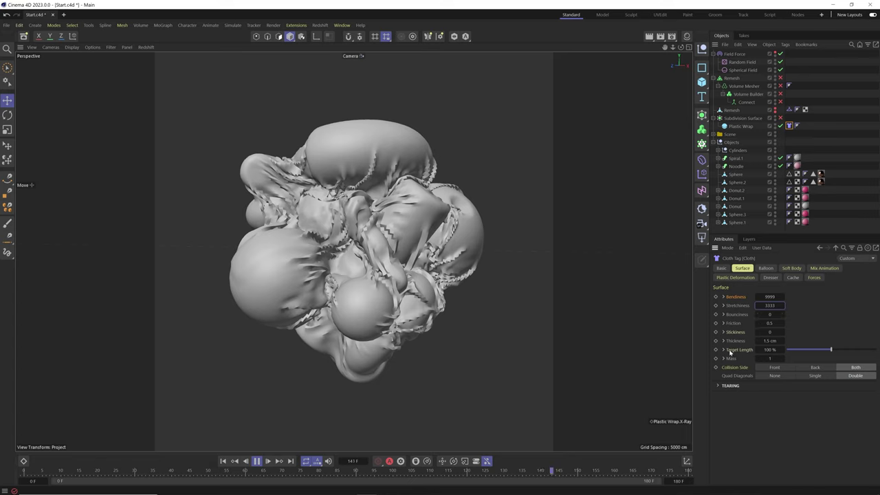
pyautogui.click(256, 461)
pyautogui.click(240, 462)
pyautogui.click(259, 461)
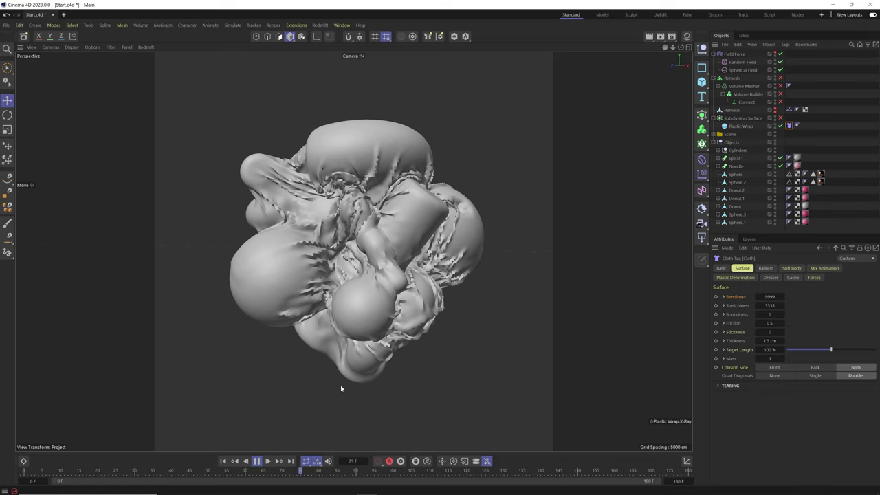
pyautogui.press('F8')
# - Set the cloth's Friction to 250 and Stickiness to 500
pyautogui.click(769, 324)
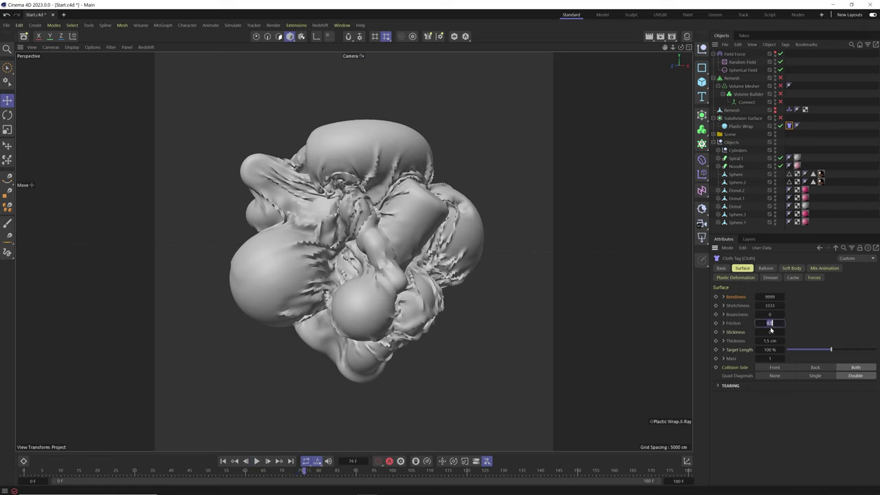
pyautogui.write('250')
pyautogui.press('Tab')
pyautogui.write('500')
# - Open the help page for Stickiness, read how it relates to friction, and close the help
pyautogui.rightClick(741, 334)
pyautogui.click(774, 488)
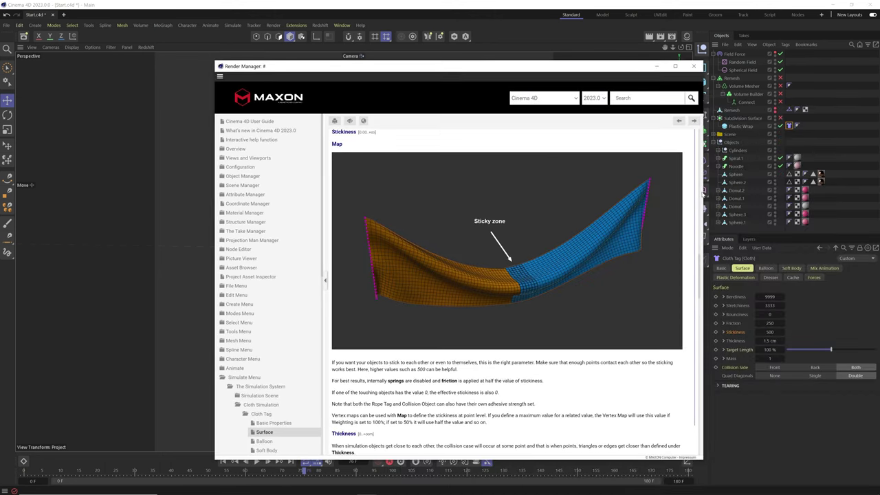
pyautogui.scroll(10, 698, 203)
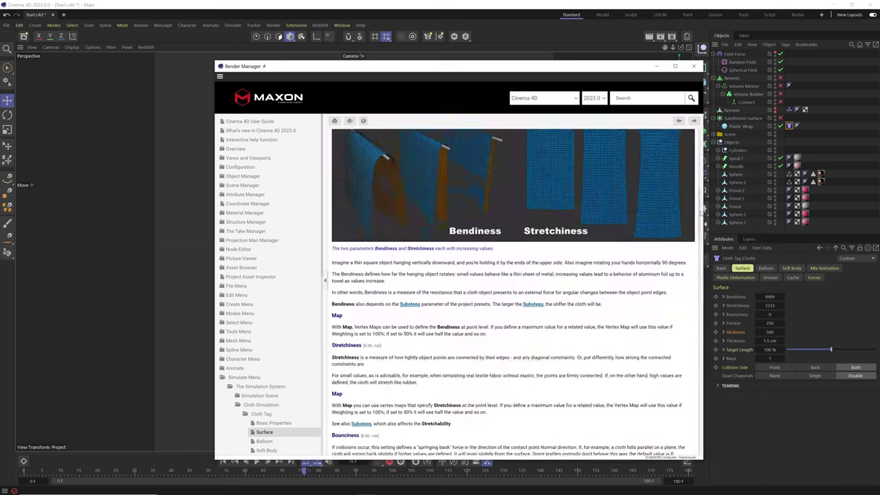
pyautogui.scroll(-8, 640, 256)
pyautogui.scroll(-10, 639, 257)
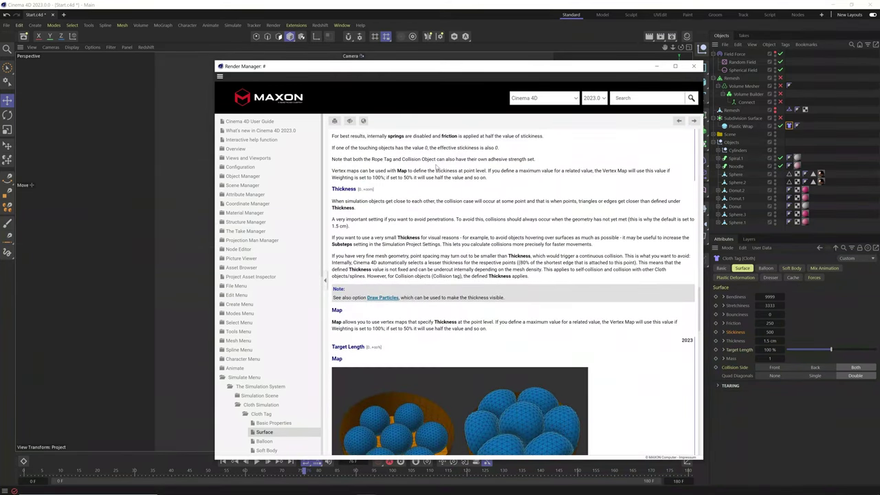
pyautogui.tripleClick(337, 136)
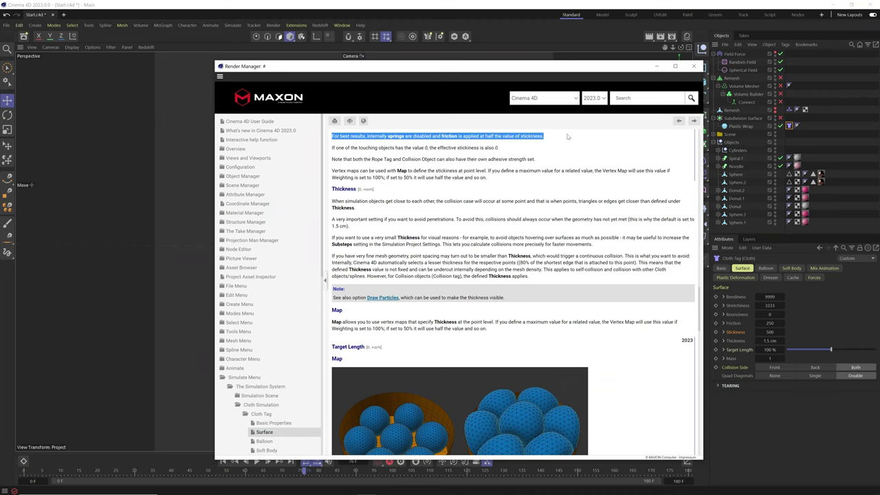
pyautogui.click(694, 66)
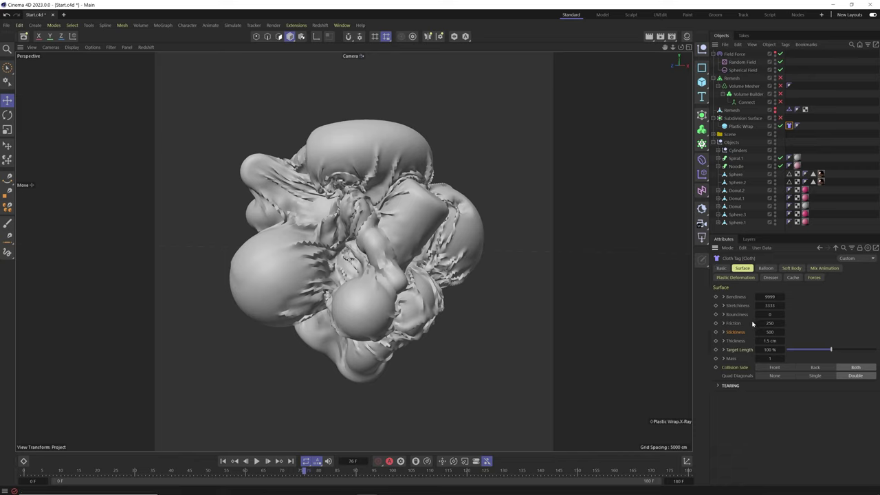
# - Set the cloth's Target Length to 90% and its Mass to 0.1
pyautogui.moveTo(771, 349)
pyautogui.mouseDown()
pyautogui.moveTo(782, 350)
pyautogui.moveTo(758, 350)
pyautogui.moveTo(776, 355)
pyautogui.moveTo(764, 357)
pyautogui.mouseUp()
pyautogui.click(781, 351)
pyautogui.click(770, 358)
pyautogui.press('Return')
# - Enable Consider Mass on the Field Force, play the simulation from the start, and rewind to the first frame
pyautogui.click(735, 54)
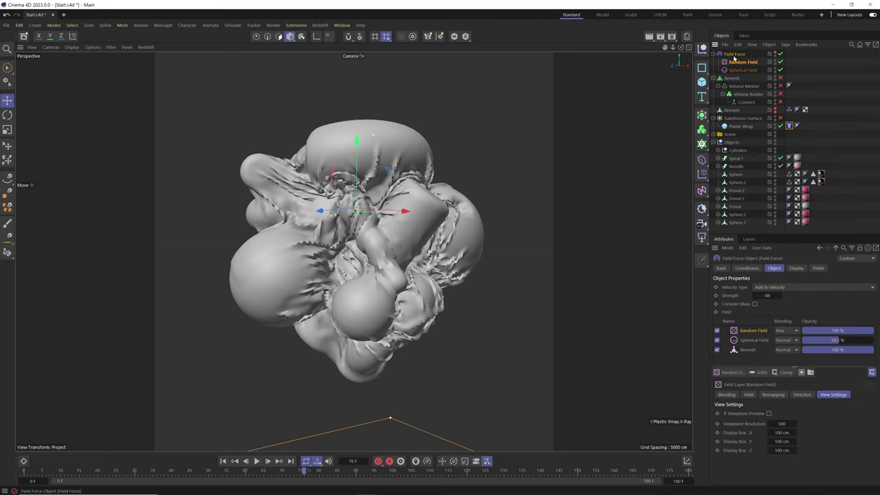
pyautogui.click(754, 304)
pyautogui.click(223, 461)
pyautogui.click(255, 461)
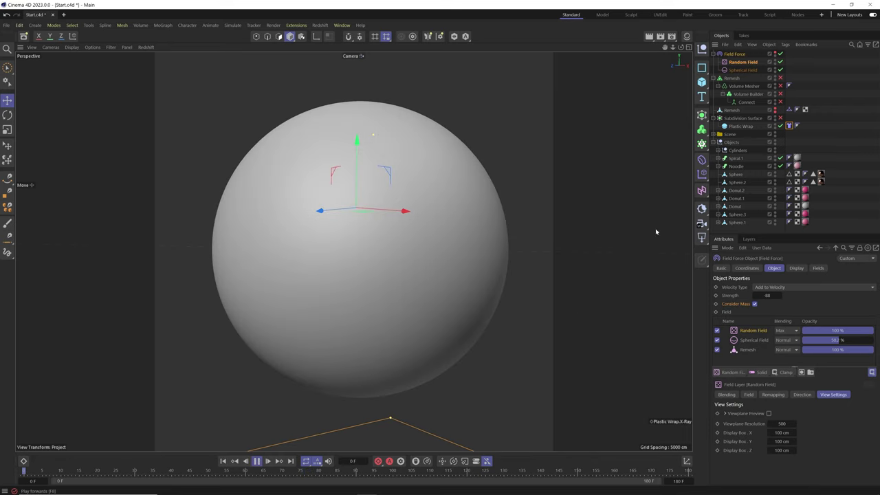
pyautogui.click(789, 126)
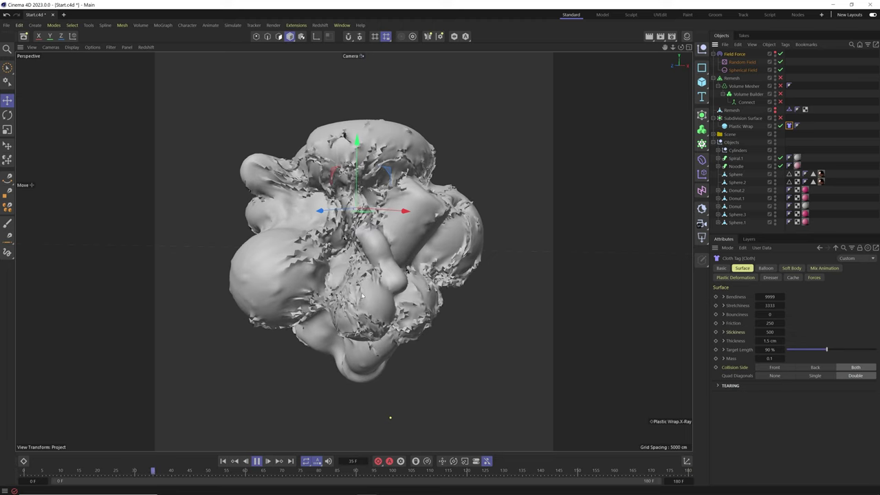
pyautogui.click(222, 461)
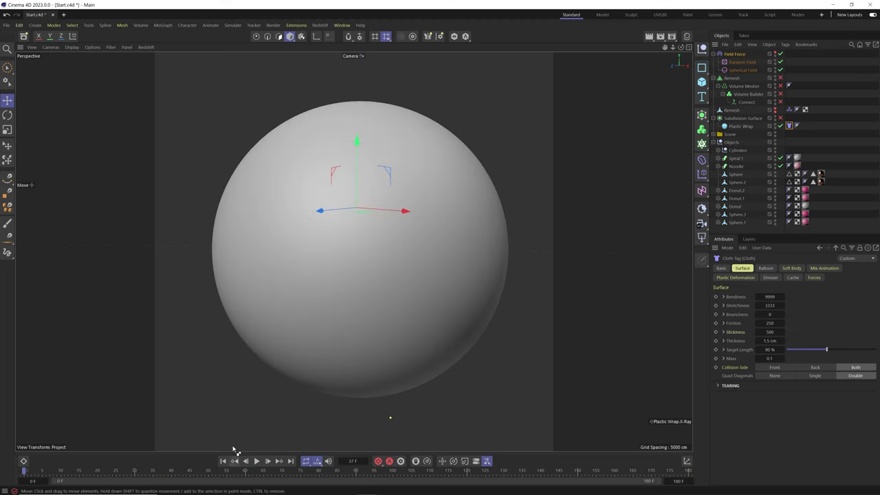
# - Set the project simulation's Substeps to 15 and Smoothing Iterations to 3, and play the simulation
pyautogui.hotkey('ctrl', 'd')
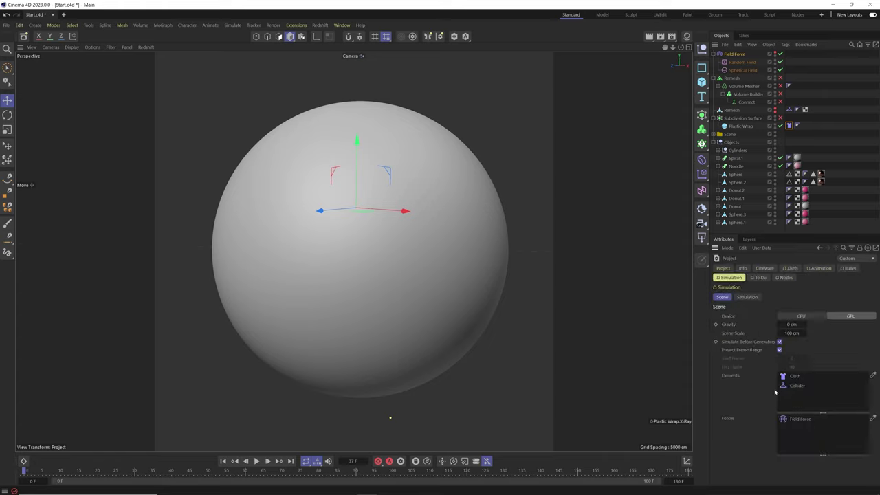
pyautogui.click(747, 297)
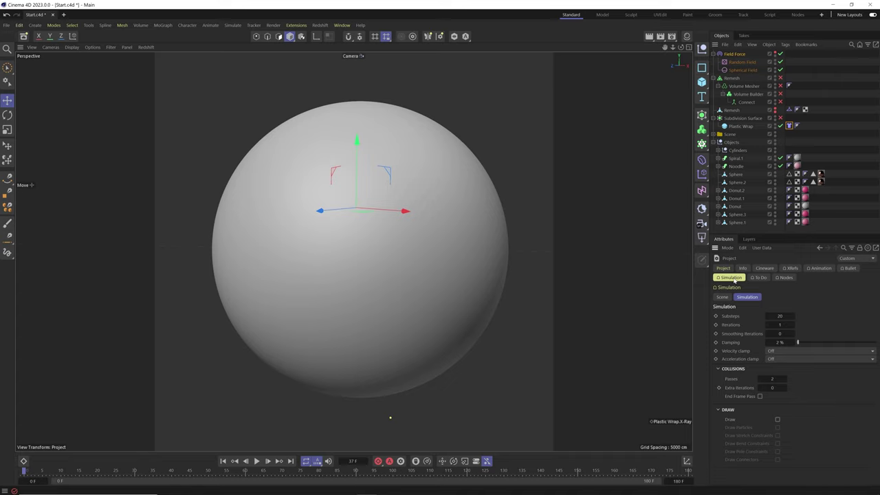
pyautogui.click(780, 316)
pyautogui.write('15')
pyautogui.click(782, 334)
pyautogui.write('3')
pyautogui.click(256, 461)
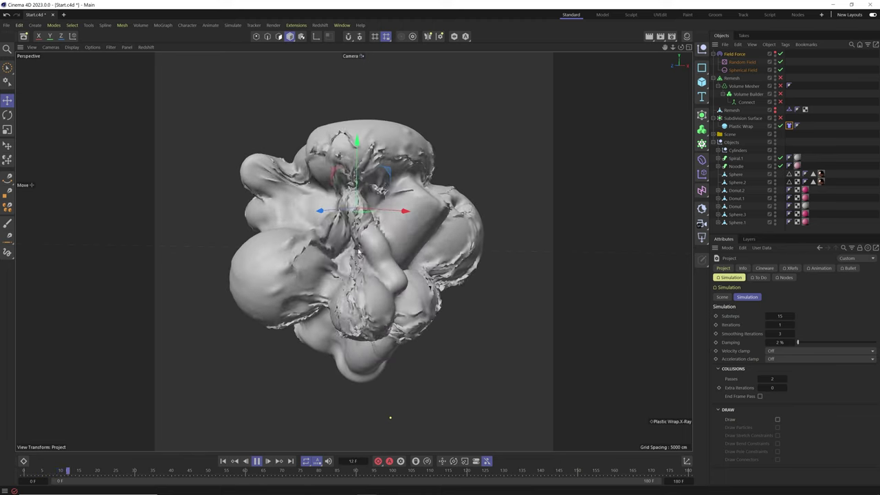
# - Set the project simulation's Damping to 50% during playback
pyautogui.moveTo(811, 345); pyautogui.dragTo(840, 346)
pyautogui.click(781, 342)
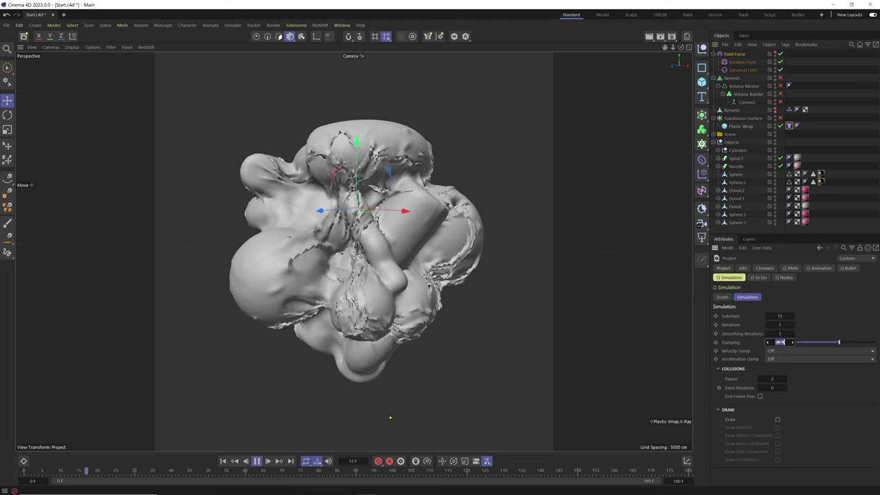
pyautogui.write('50')
pyautogui.press('Return')
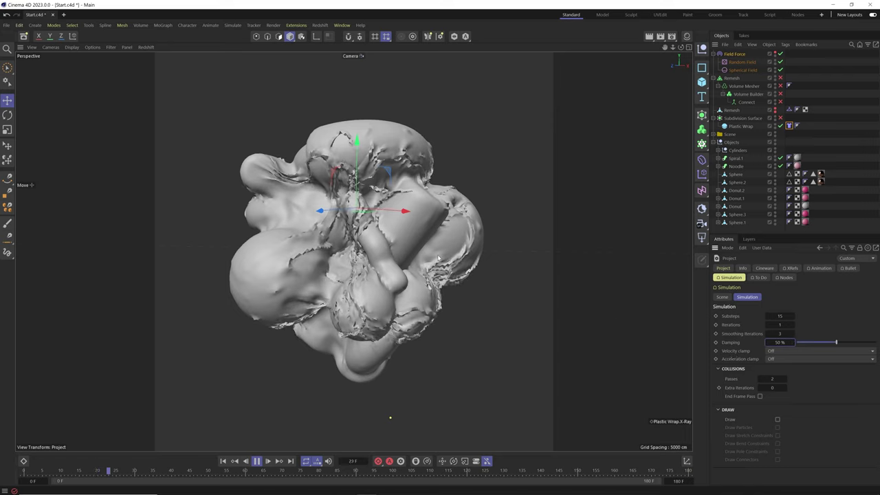
# - Replay the simulation from the first frame, set the project simulation's collision Extra Iterations to 1, and stop playback
pyautogui.hotkey('shift', 'f')
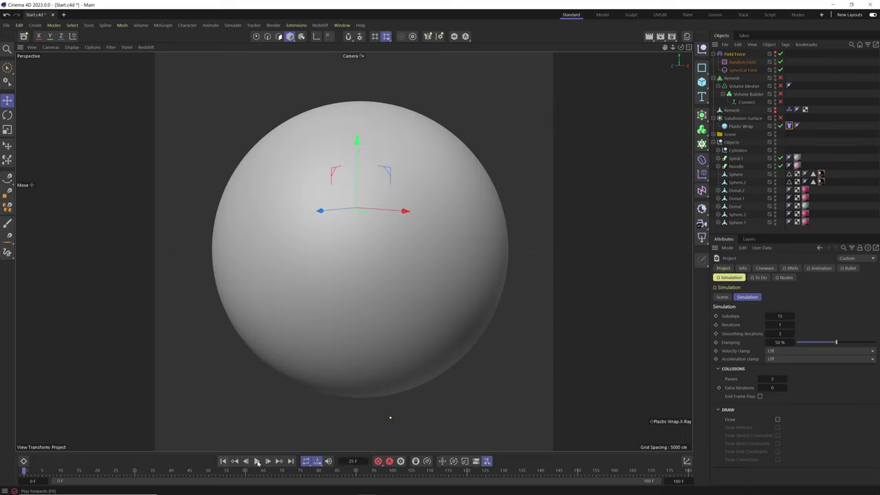
pyautogui.press('F8')
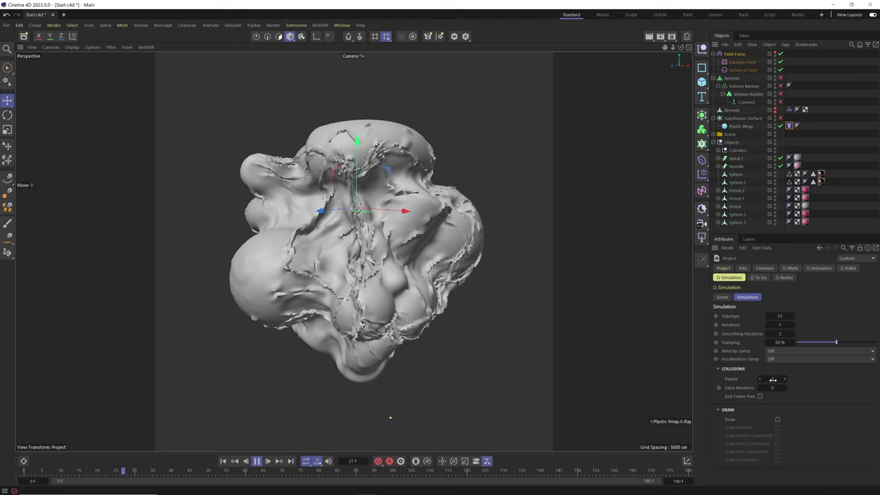
pyautogui.press('F8')
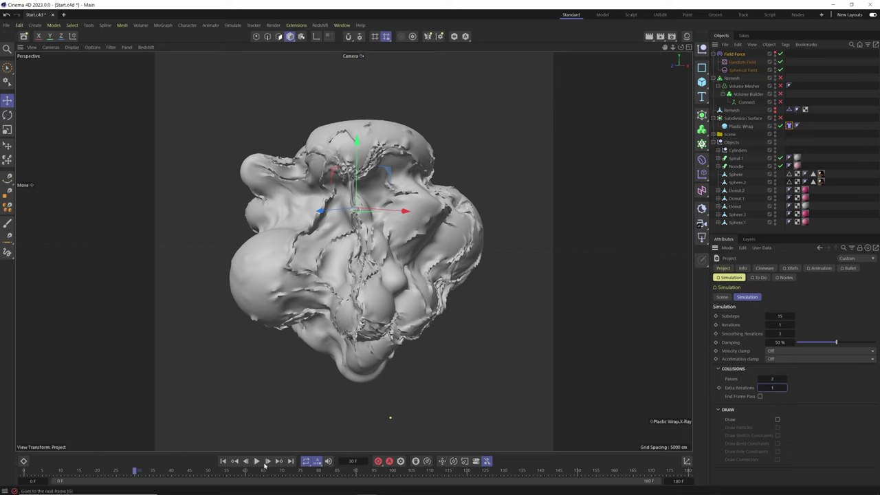
# - Rewind to the first frame, play the simulation again and stop it at frame 33
pyautogui.click(222, 462)
pyautogui.click(256, 462)
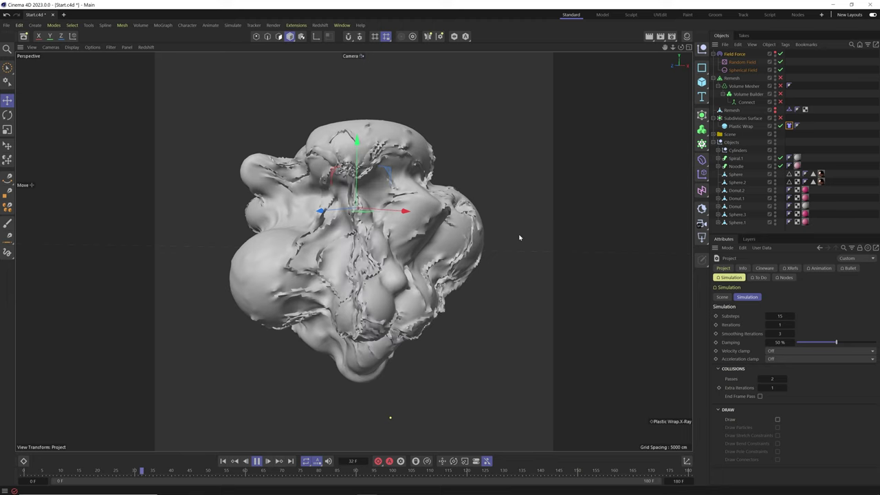
pyautogui.press('F8')
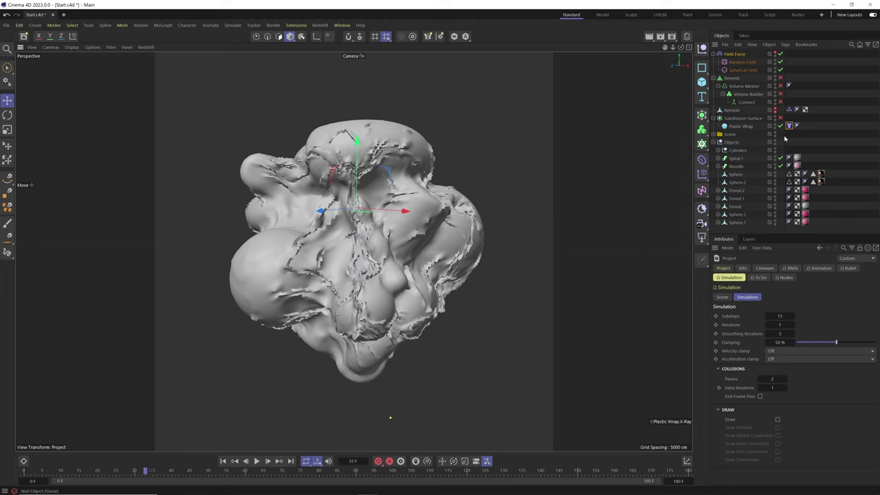
# - Enable the Subdivision Surface above Plastic Wrap and inspect the smoothed wrap from another angle
pyautogui.click(780, 118)
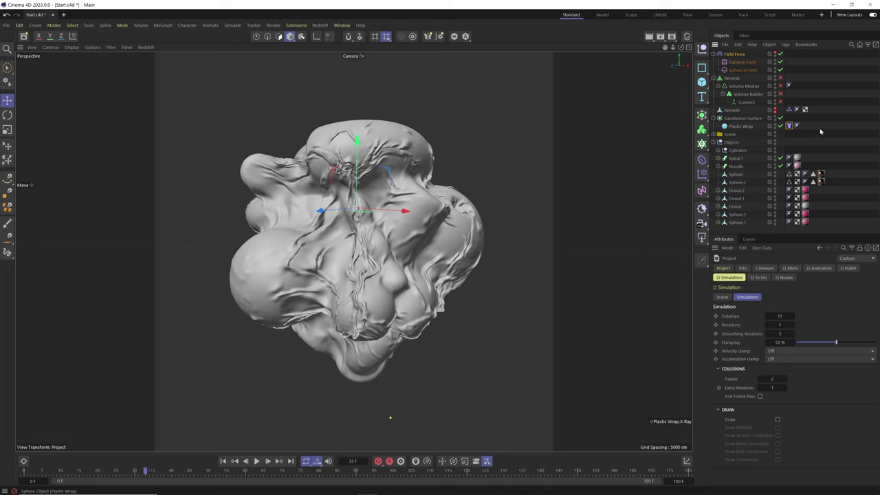
pyautogui.keyDown('alt'); pyautogui.moveTo(323, 218); pyautogui.dragTo(294, 205); pyautogui.keyUp('alt')
pyautogui.scroll(-4, 367, 262)
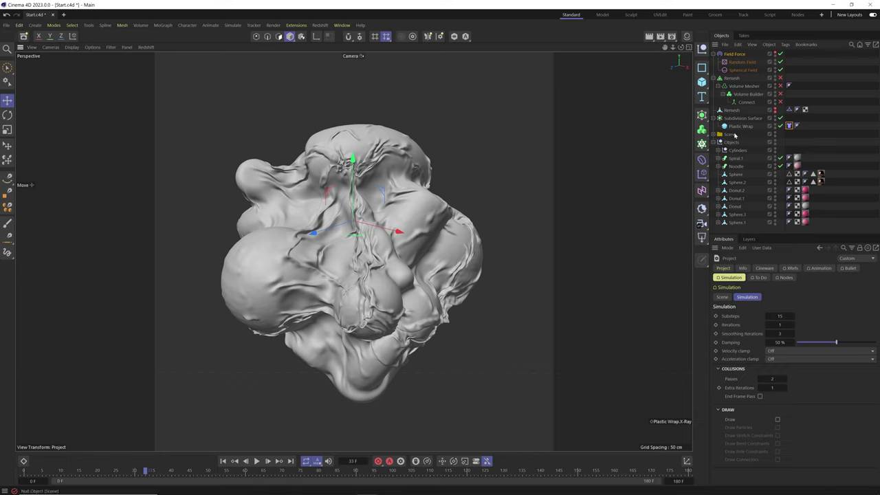
pyautogui.click(741, 63)
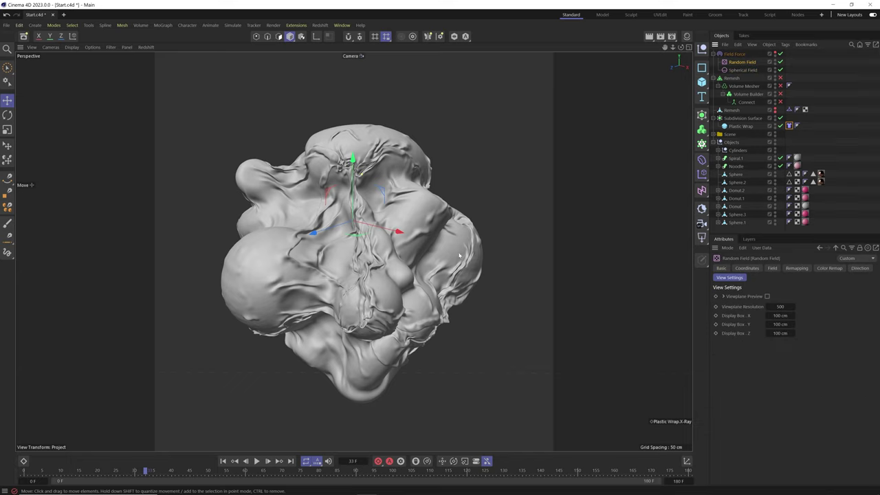
pyautogui.click(743, 70)
pyautogui.click(742, 61)
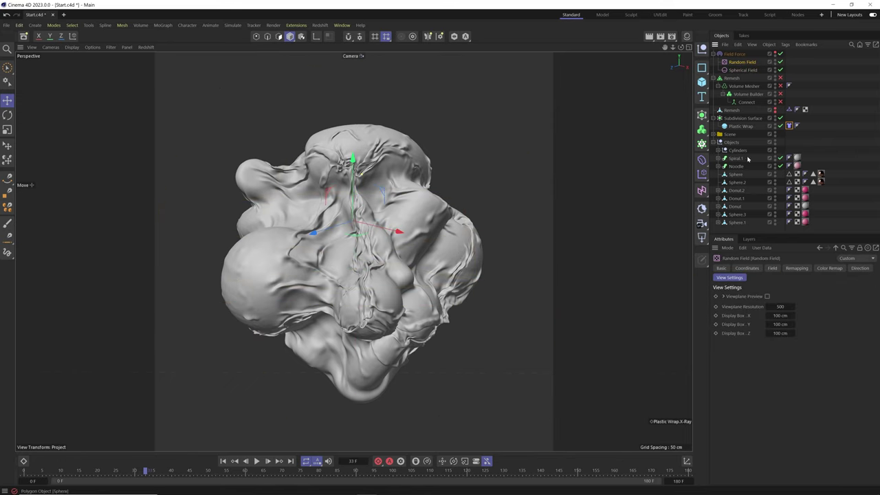
pyautogui.click(734, 53)
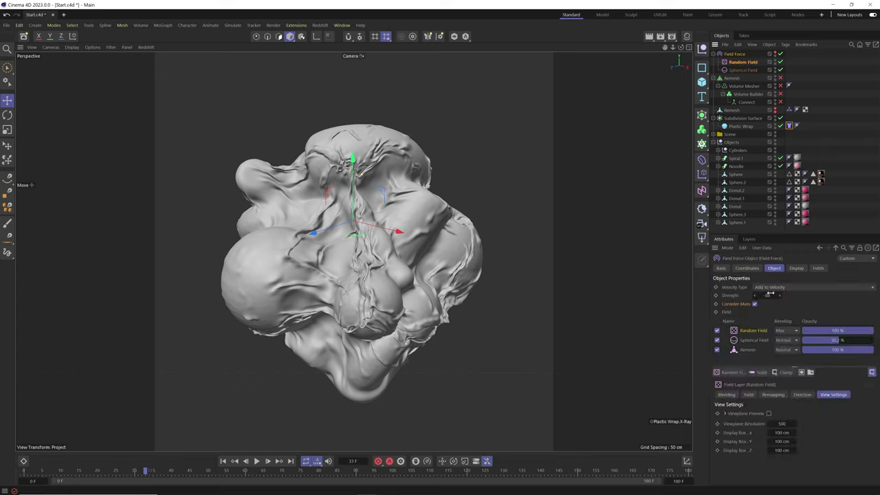
pyautogui.click(657, 190)
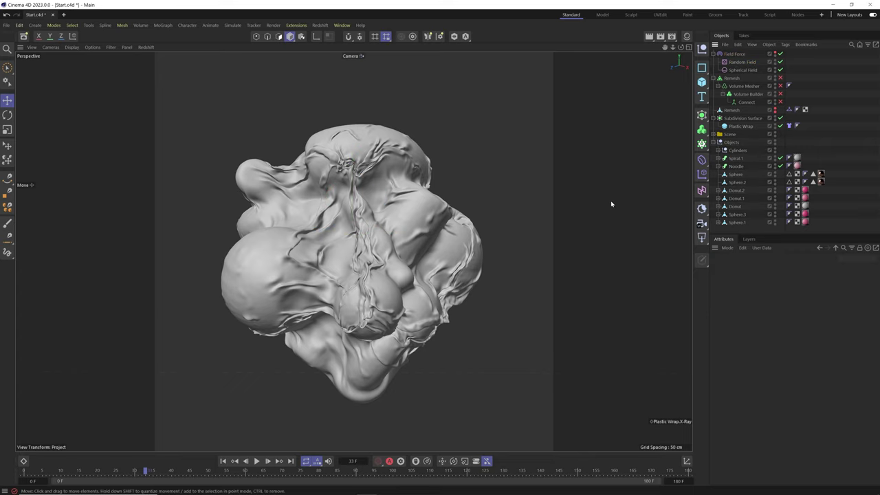
# - Add a Figure primitive to compare its size with the wrapped cluster, and delete it after the comparison
pyautogui.click(701, 82)
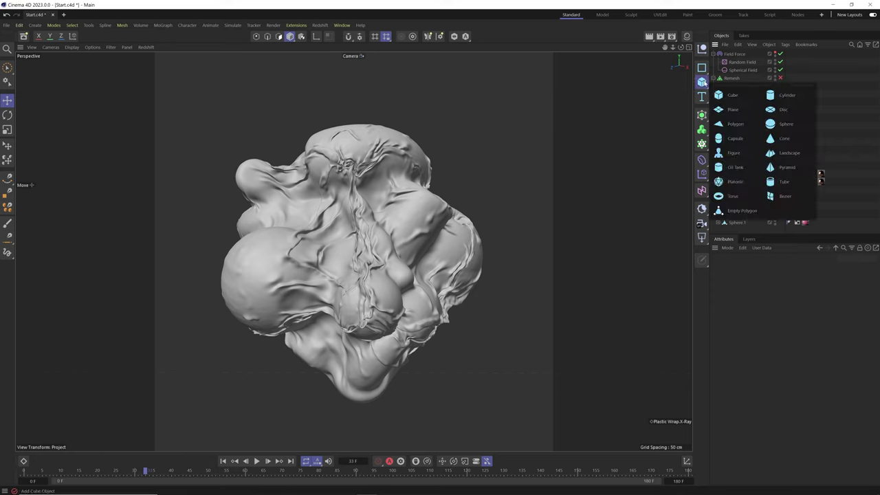
pyautogui.click(734, 153)
pyautogui.scroll(-5, 406, 241)
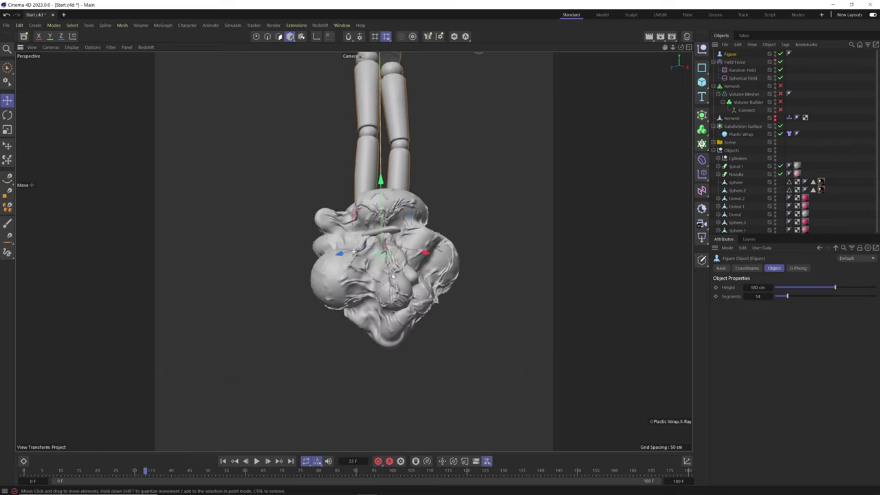
pyautogui.keyDown('alt'); pyautogui.moveTo(405, 241); pyautogui.dragTo(364, 189); pyautogui.keyUp('alt')
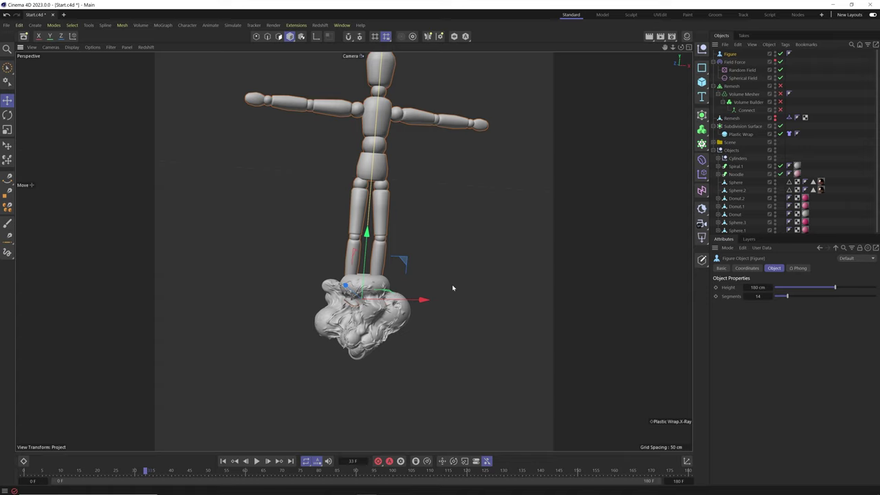
pyautogui.press('Delete')
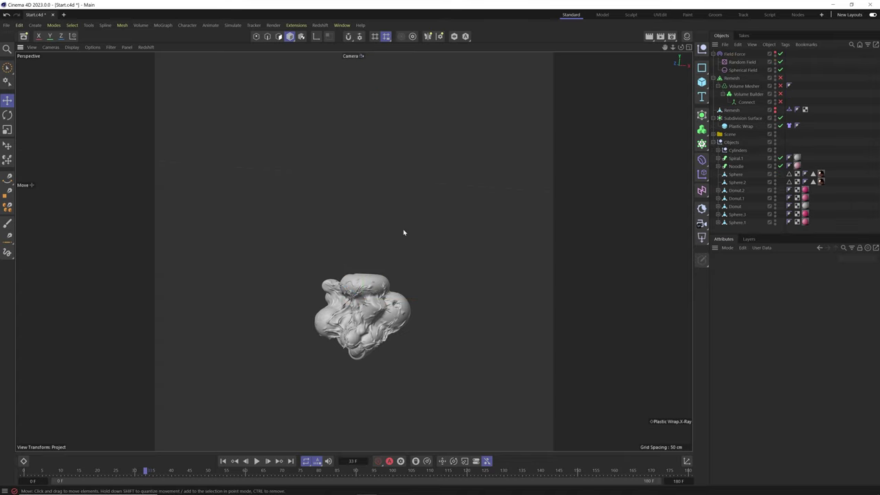
pyautogui.scroll(10, 365, 330)
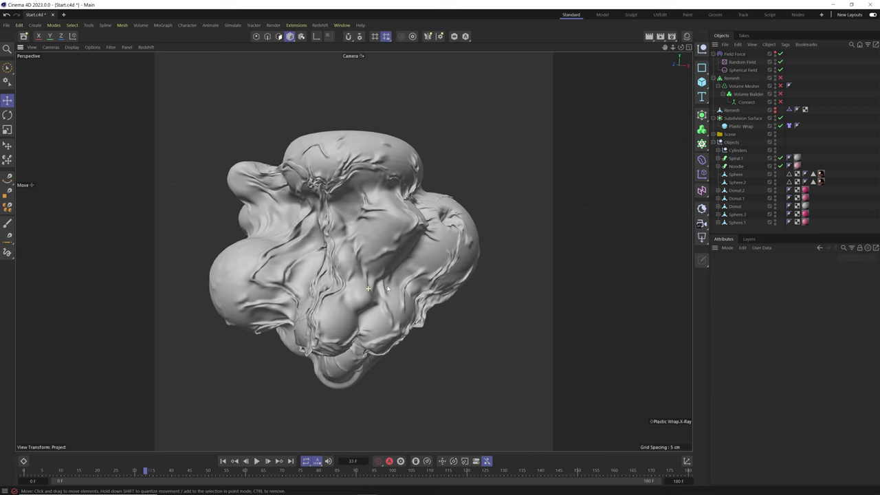
pyautogui.moveTo(387, 289)
pyautogui.keyDown('alt'); pyautogui.mouseDown()
pyautogui.moveTo(362, 306)
pyautogui.moveTo(389, 294)
pyautogui.mouseUp(); pyautogui.keyUp('alt')
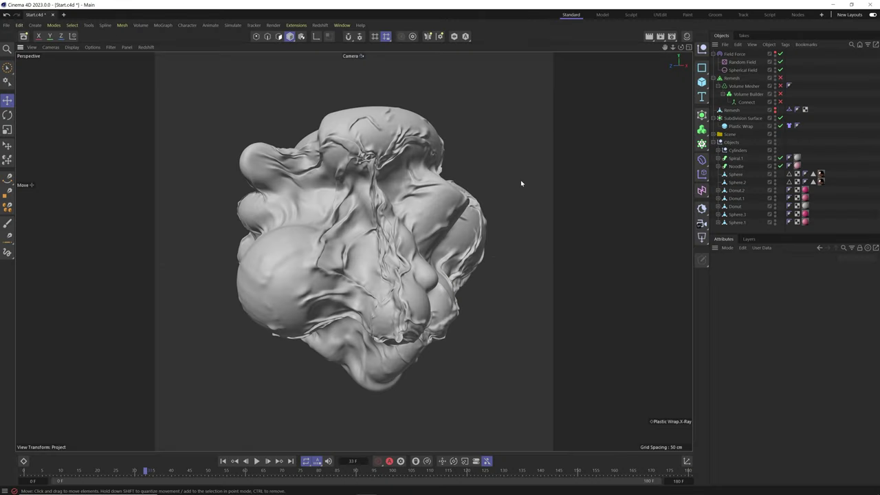
# - Apply the Clear Plastic material to the Subdivision Surface and select that object
pyautogui.click(686, 35)
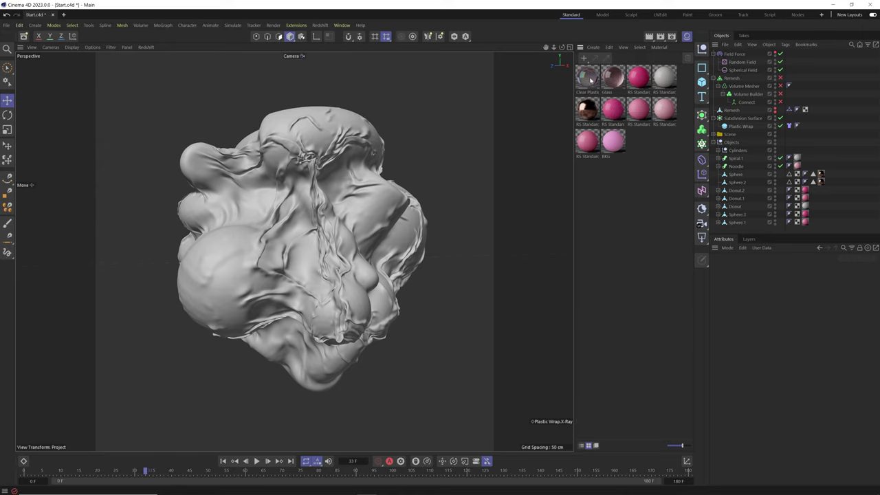
pyautogui.moveTo(589, 81); pyautogui.dragTo(749, 121)
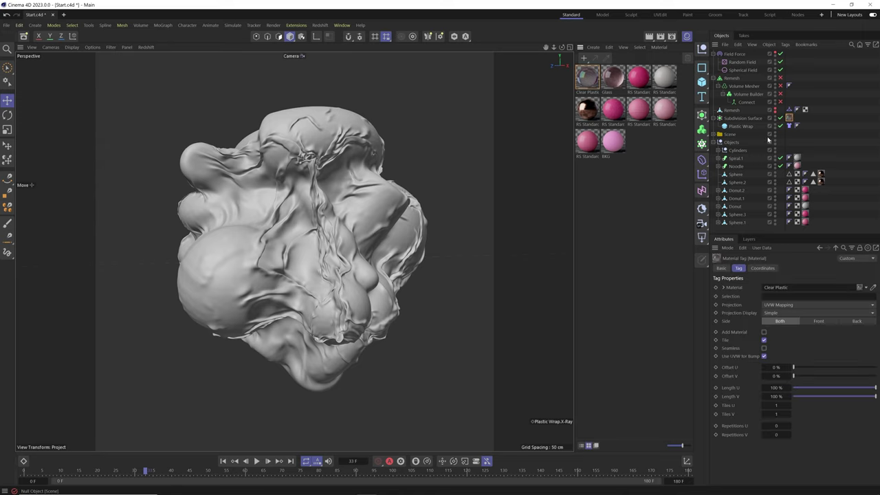
pyautogui.click(743, 119)
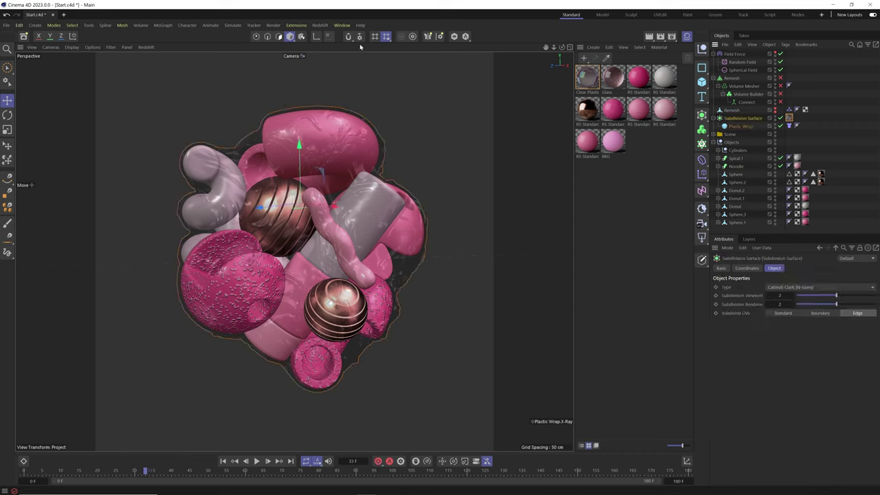
# - Open the Redshift RenderView, dock it beside the viewport and start the interactive render
pyautogui.click(320, 25)
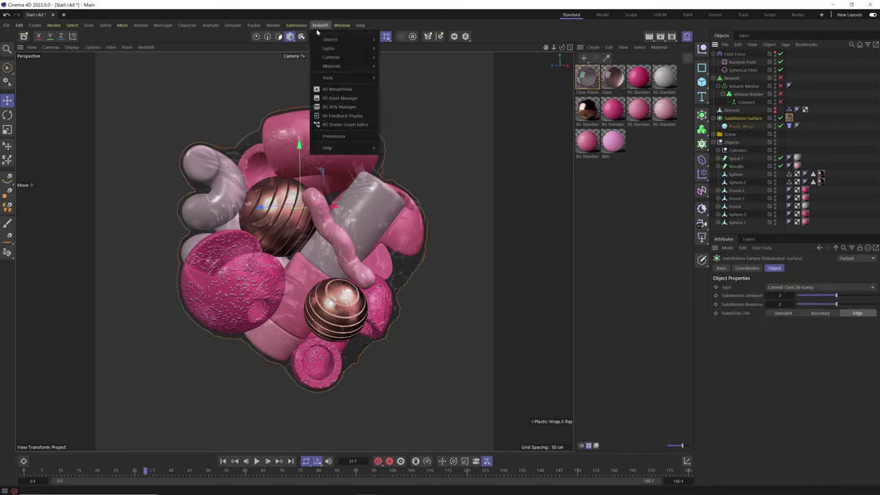
pyautogui.click(344, 89)
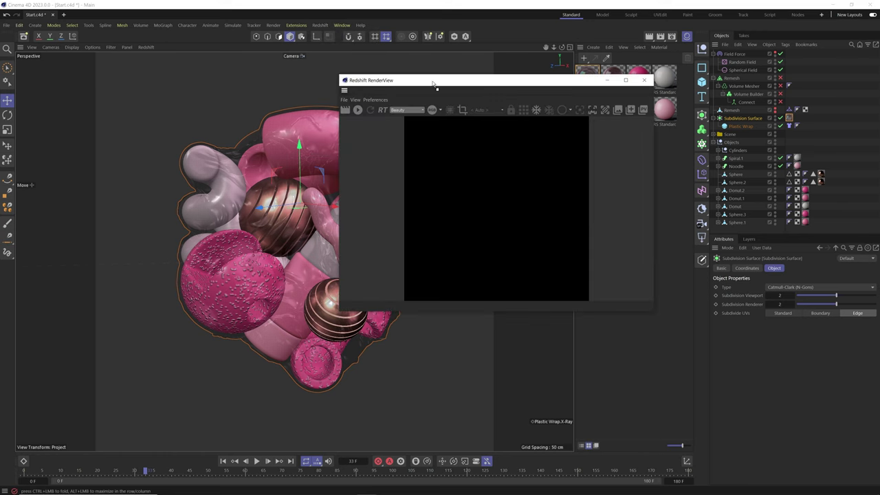
pyautogui.moveTo(434, 84); pyautogui.dragTo(566, 71)
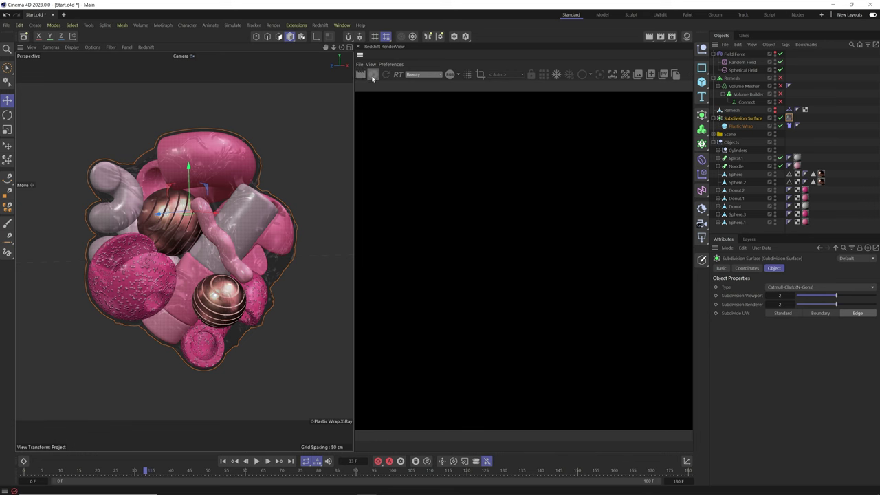
pyautogui.click(372, 76)
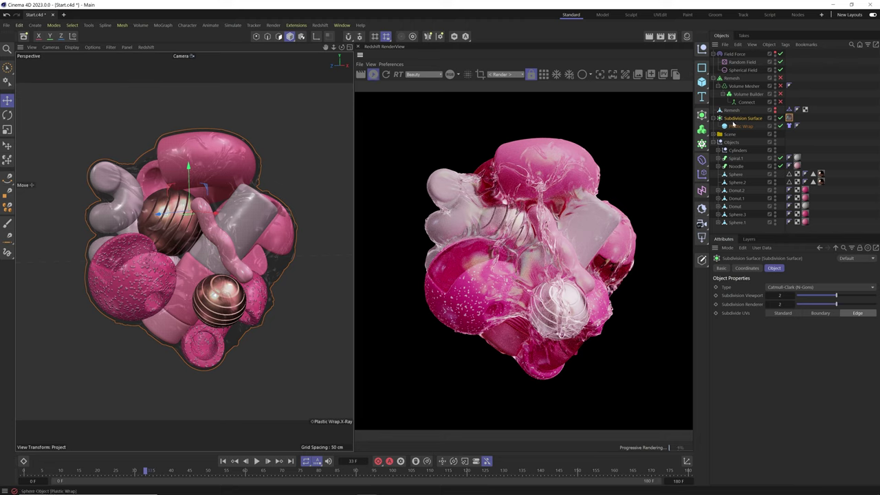
# - Add a Cloth Surface with 0 Subdivisions and nest it inside the Subdivision Surface as the parent of Plastic Wrap
pyautogui.click(701, 114)
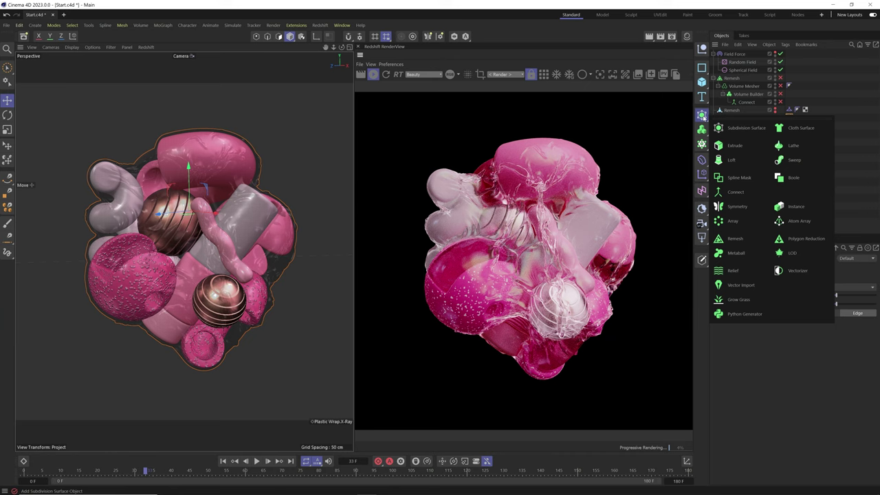
pyautogui.click(808, 129)
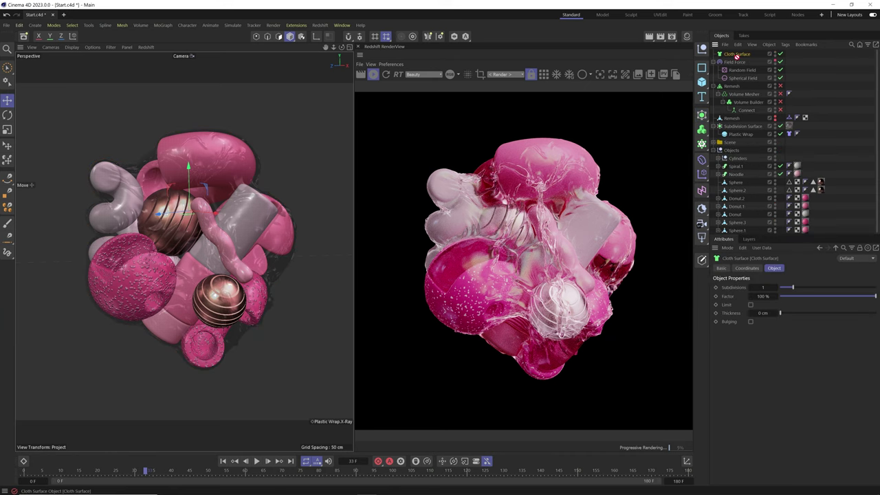
pyautogui.moveTo(737, 56); pyautogui.dragTo(730, 121)
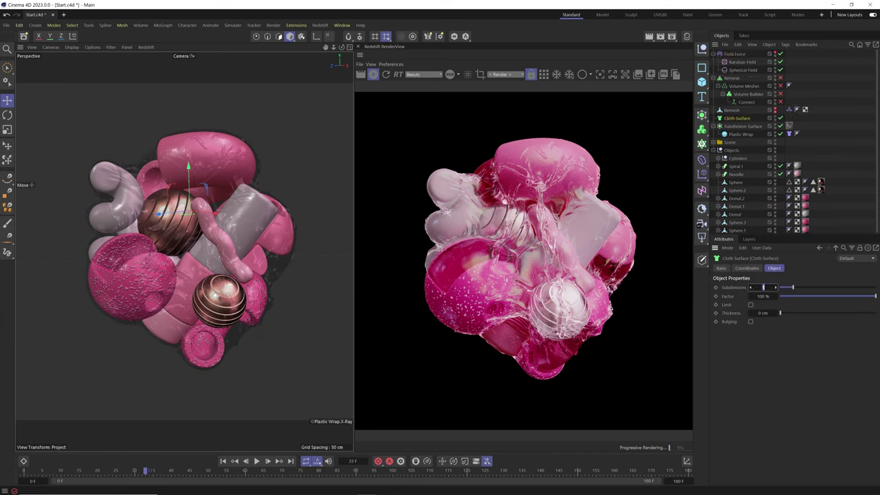
pyautogui.write('0')
pyautogui.press('Return')
pyautogui.moveTo(741, 120); pyautogui.dragTo(742, 130)
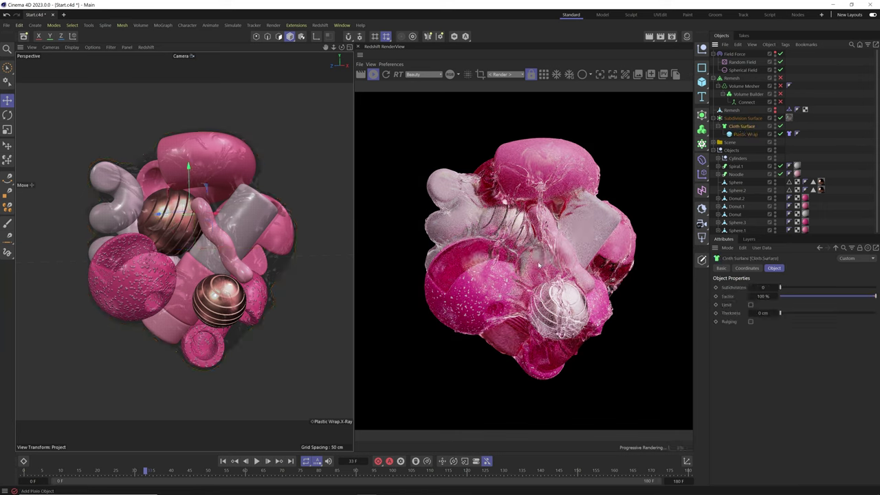
# - Set the Cloth Surface's Thickness to 0.2 cm
pyautogui.click(763, 313)
pyautogui.write('0.2')
pyautogui.press('Return')
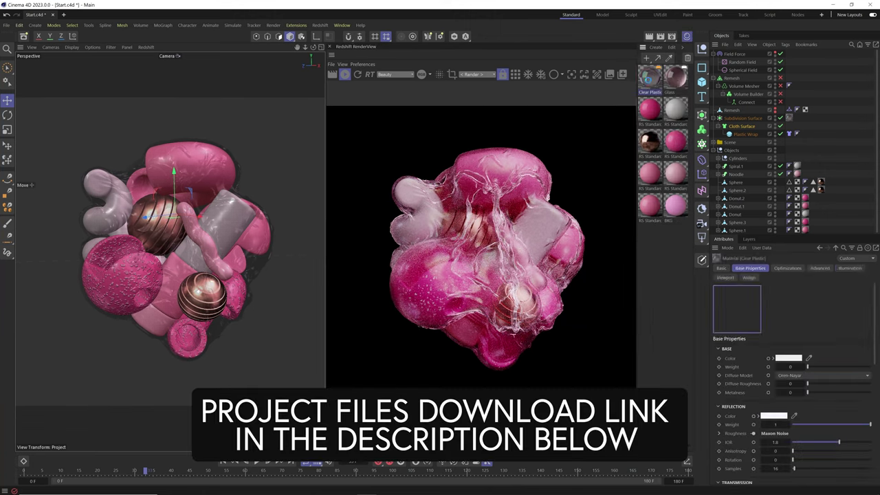
# - Open the Clear Plastic material's node graph with its RS Standard node selected, and narrow and move the Node Editor clear of the render
pyautogui.doubleClick(650, 77)
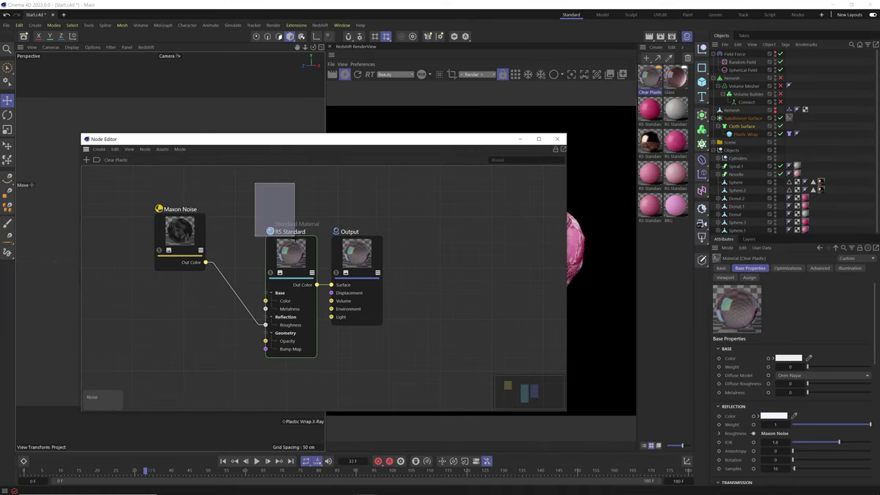
pyautogui.scroll(-5, 790, 344)
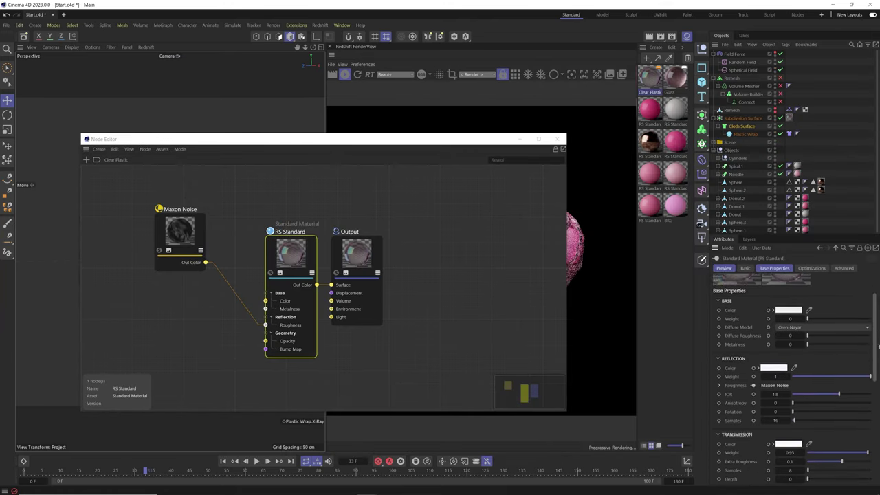
pyautogui.scroll(-1, 820, 345)
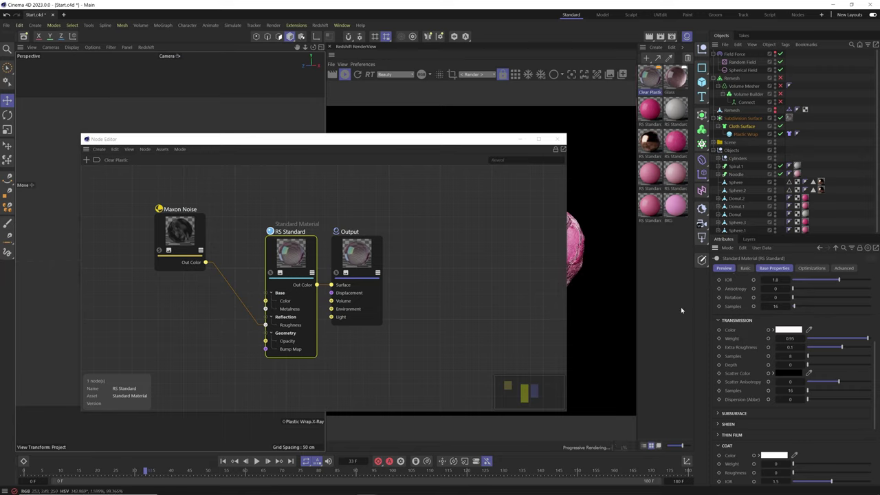
pyautogui.moveTo(565, 181); pyautogui.dragTo(409, 182)
pyautogui.moveTo(278, 147); pyautogui.dragTo(229, 140)
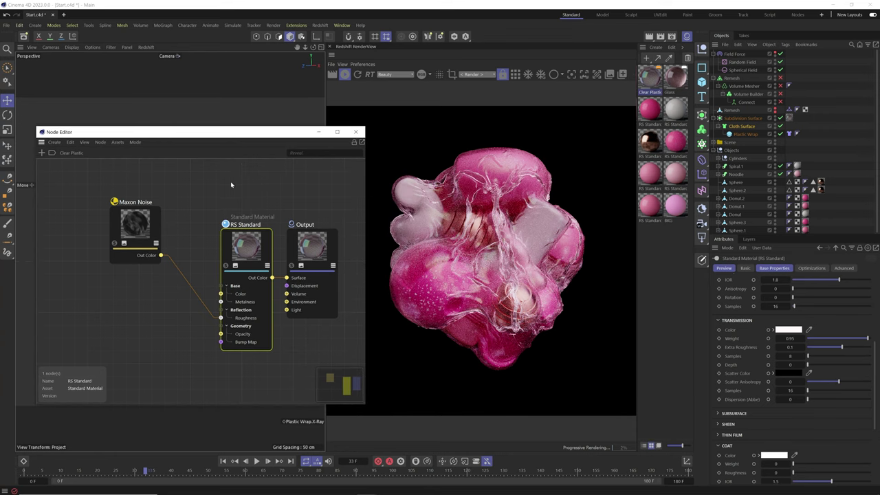
pyautogui.moveTo(244, 244); pyautogui.dragTo(228, 227)
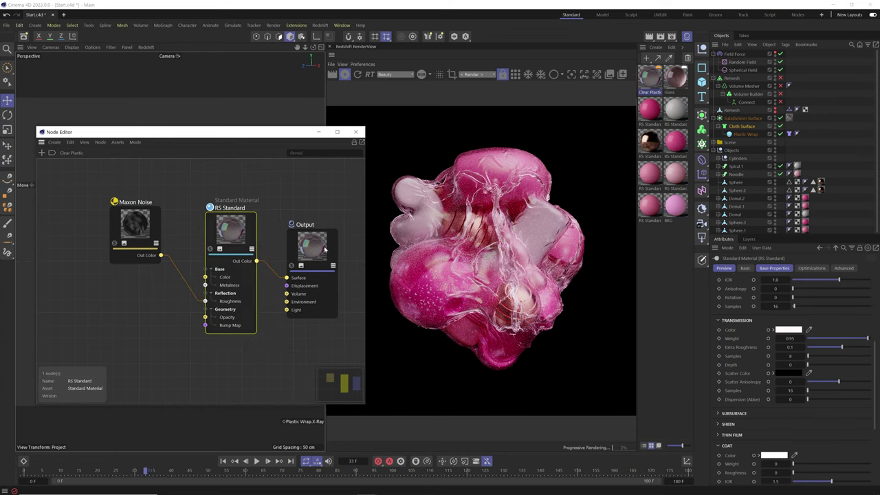
# - Set the Transmission Extra Roughness of the Clear Plastic material to 0.05
pyautogui.click(790, 346)
pyautogui.moveTo(791, 347); pyautogui.dragTo(792, 347)
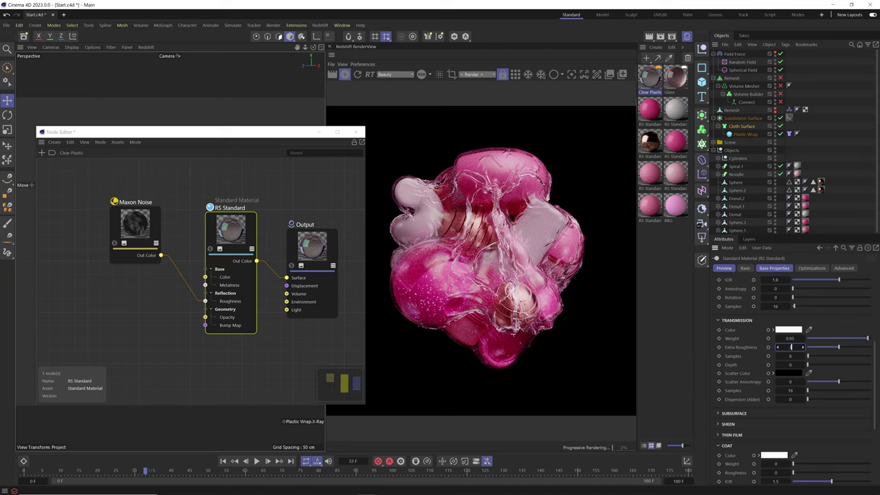
pyautogui.moveTo(790, 347); pyautogui.dragTo(792, 348)
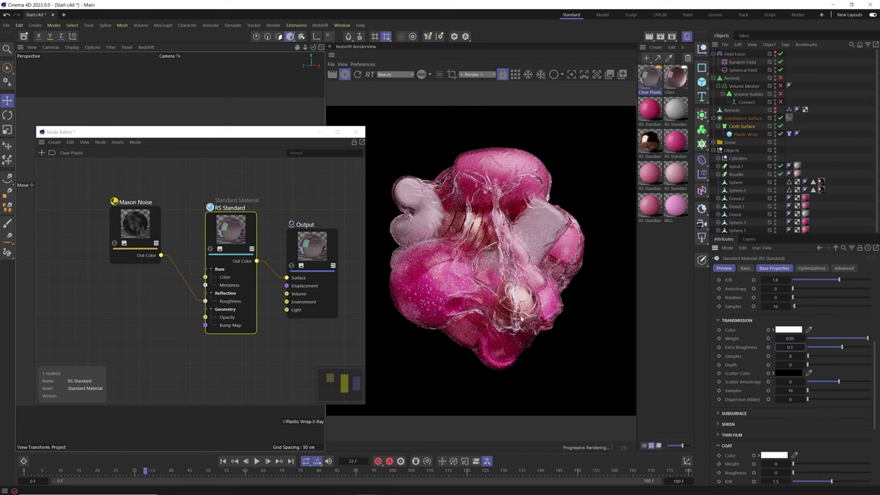
pyautogui.doubleClick(791, 347)
pyautogui.write('.05')
pyautogui.press('Return')
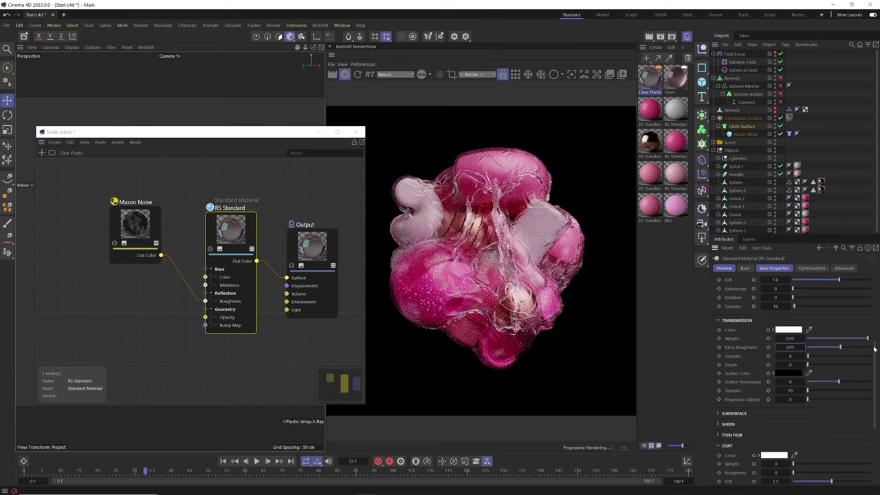
# - Expand the Clear Plastic material's Subsurface settings for review and close its node graph
pyautogui.moveTo(874, 349); pyautogui.dragTo(875, 387)
pyautogui.click(730, 380)
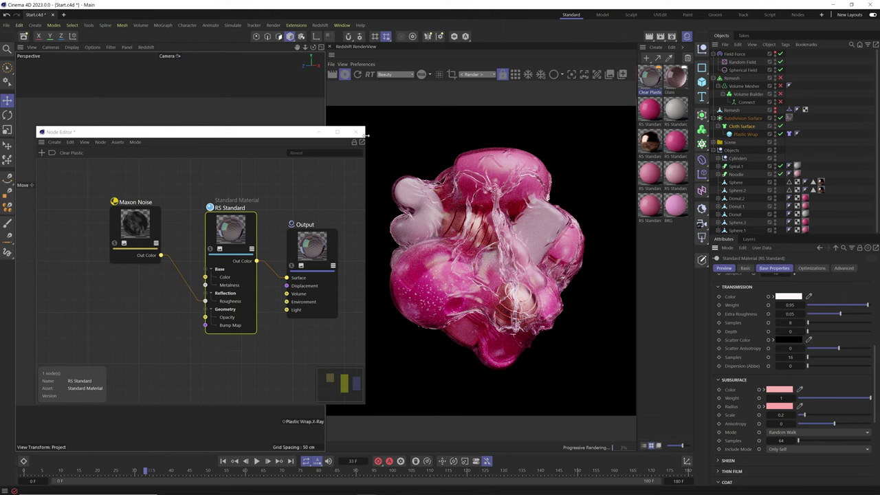
pyautogui.click(359, 132)
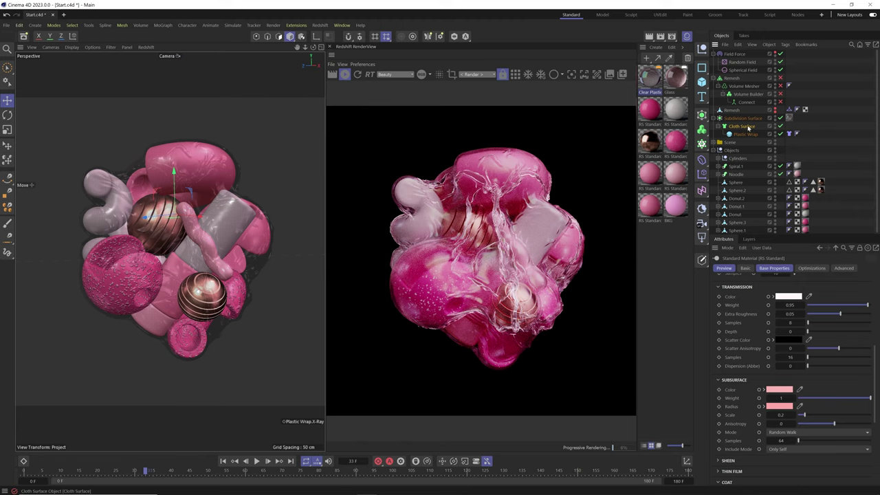
# - Try a Thickness of 0.5 cm on the Cloth Surface and restore it to 0.2 cm
pyautogui.click(742, 126)
pyautogui.click(763, 313)
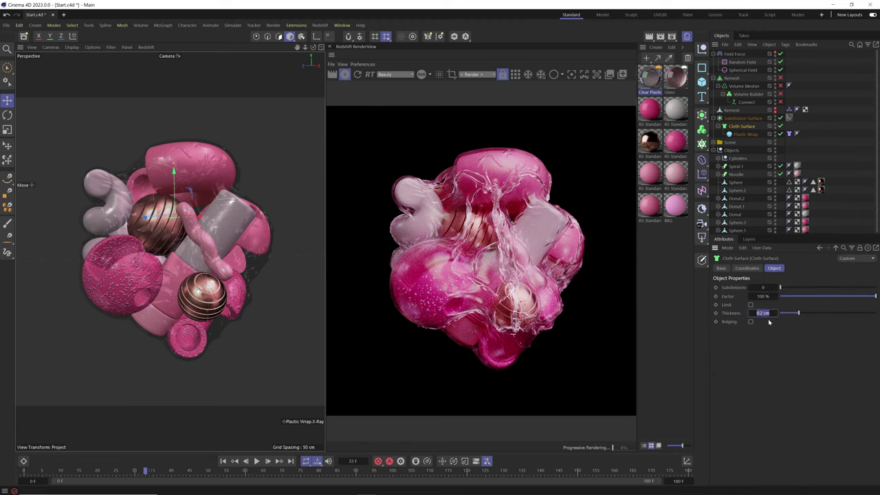
pyautogui.write('0.5')
pyautogui.press('Return')
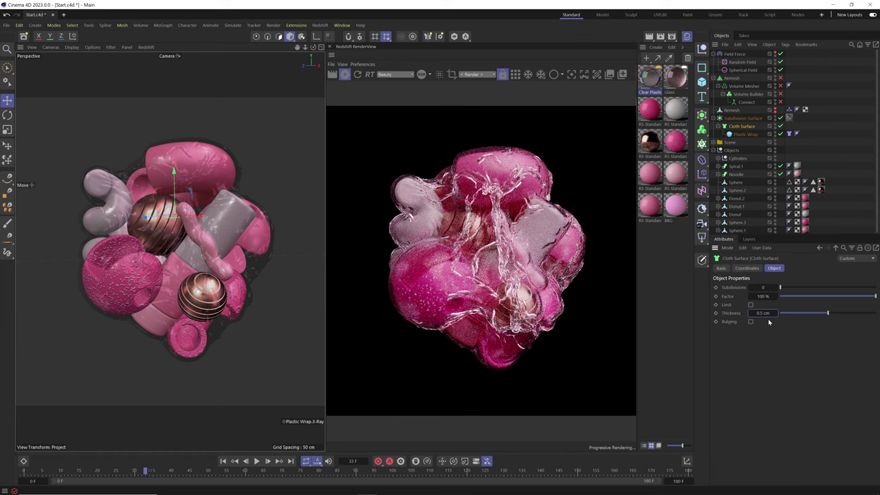
pyautogui.click(763, 314)
pyautogui.write('0.2')
pyautogui.press('Return')
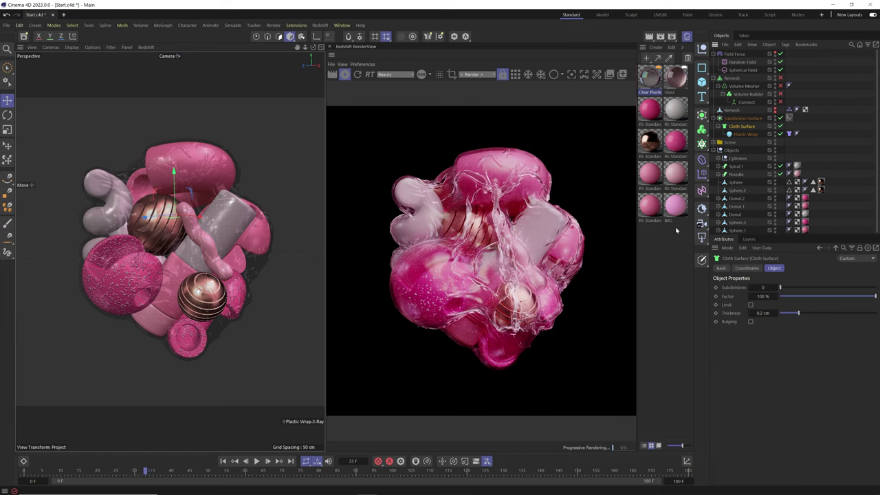
# - Select the Plastic Wrap sphere, close the Redshift RenderView and resume the simulation playback in the enlarged viewport
pyautogui.rightClick(742, 135)
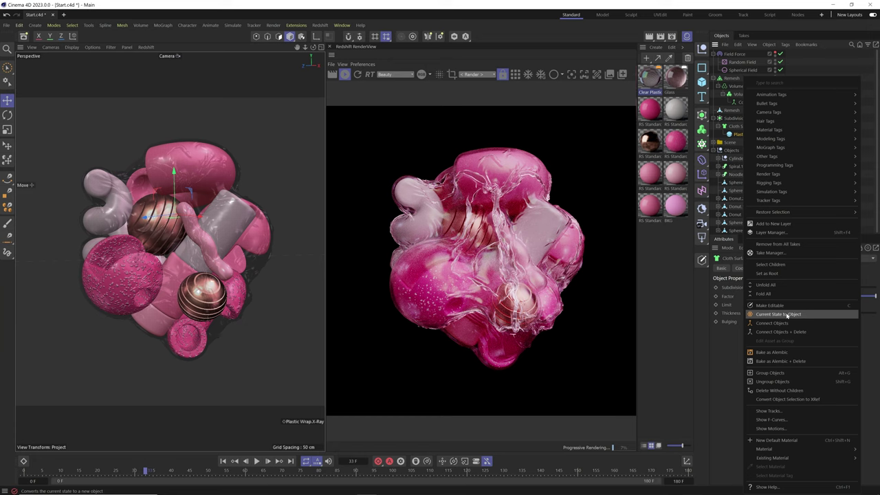
pyautogui.click(701, 342)
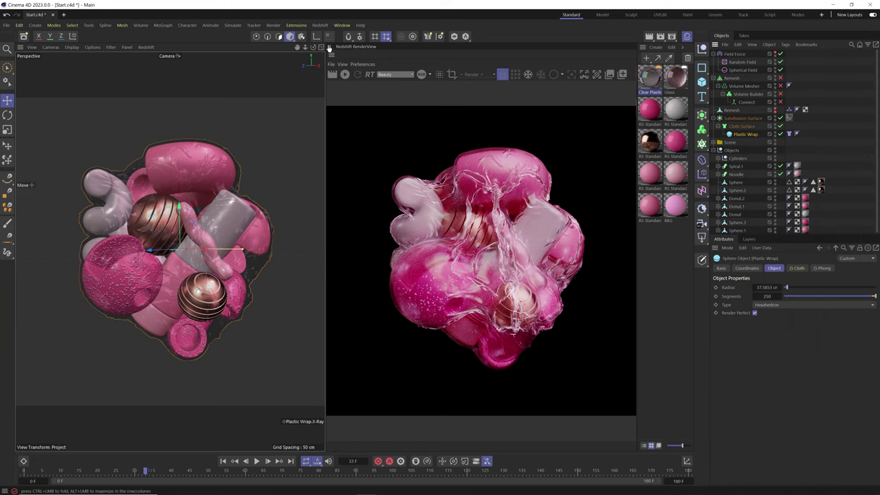
pyautogui.click(329, 46)
pyautogui.click(259, 465)
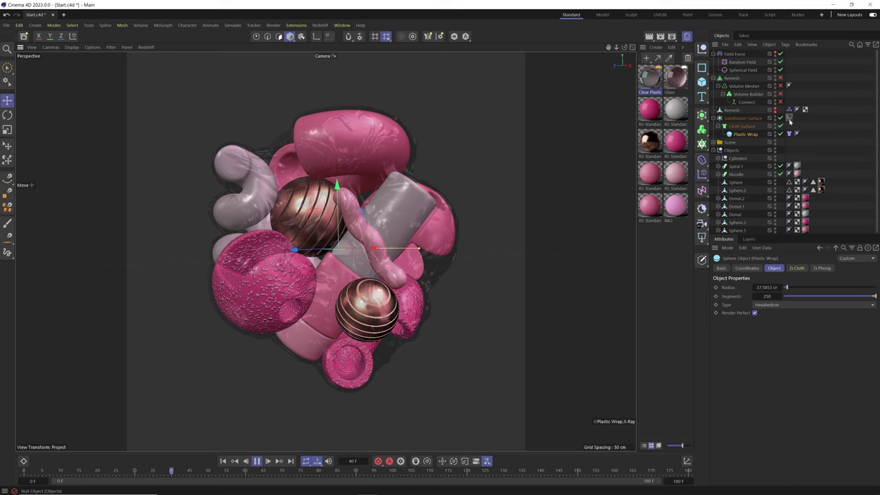
# - Restrict the Subdivision Surface's Clear Plastic tag to selection X and play the simulation with the cloth shown opaque
pyautogui.click(788, 119)
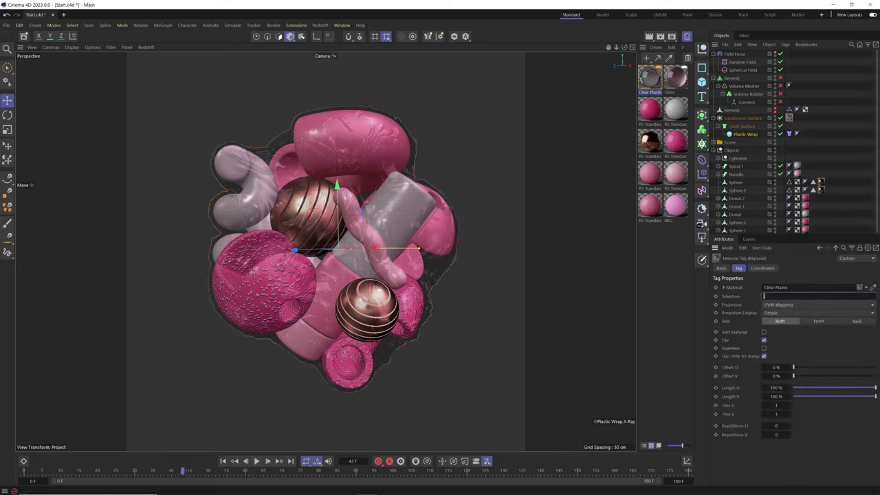
pyautogui.press('Return')
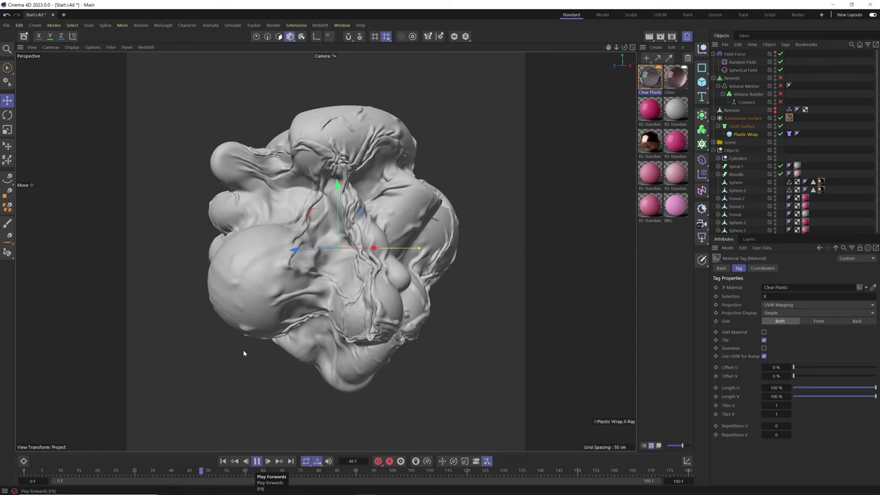
pyautogui.press('F8')
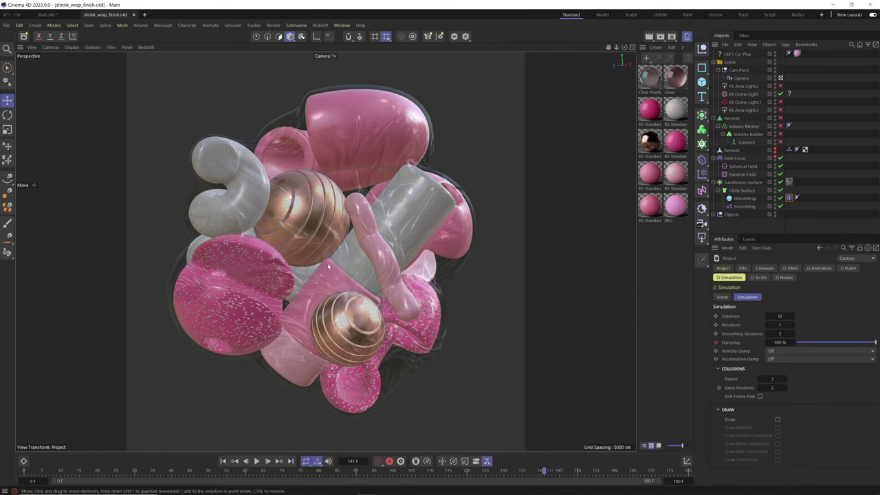
# - In shrink_wrap_finish.c4d, show the timeline, enlarge it and expand the Field Force's Strength track
pyautogui.click(23, 461)
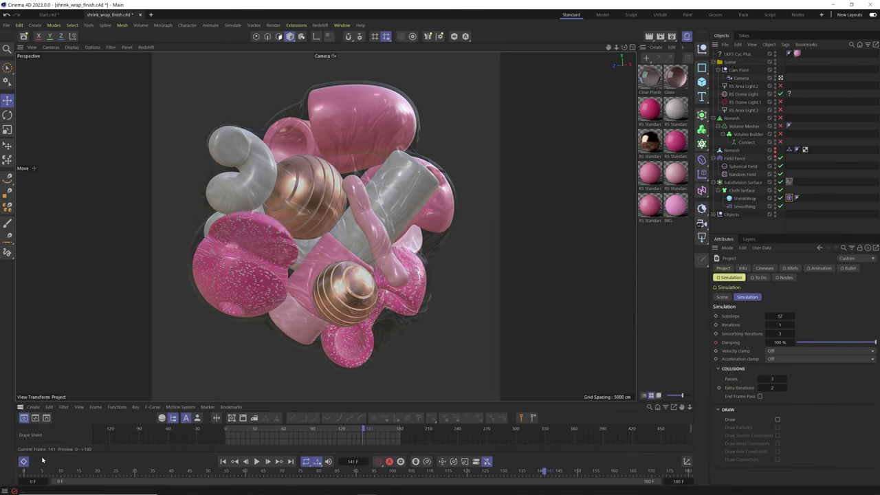
pyautogui.click(79, 406)
pyautogui.click(48, 402)
pyautogui.moveTo(50, 401); pyautogui.dragTo(27, 301)
pyautogui.click(25, 372)
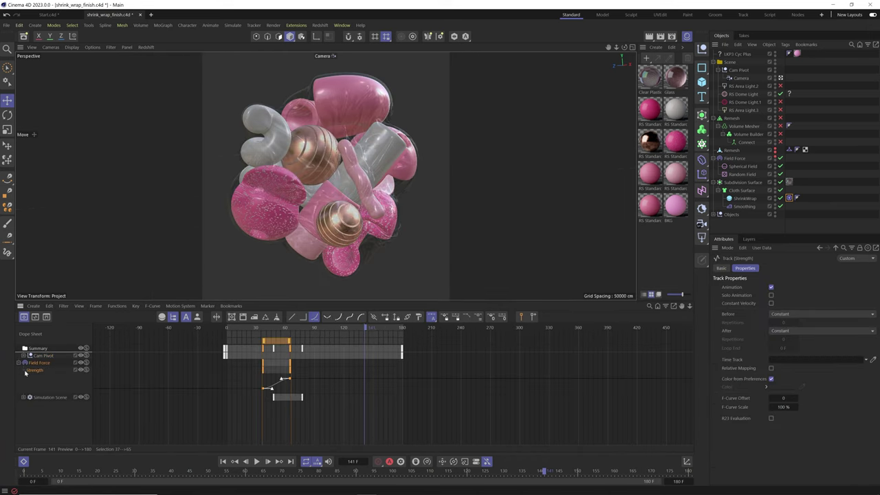
# - Examine the first Strength key and the Field Force's properties with the playhead at frame 36
pyautogui.click(262, 373)
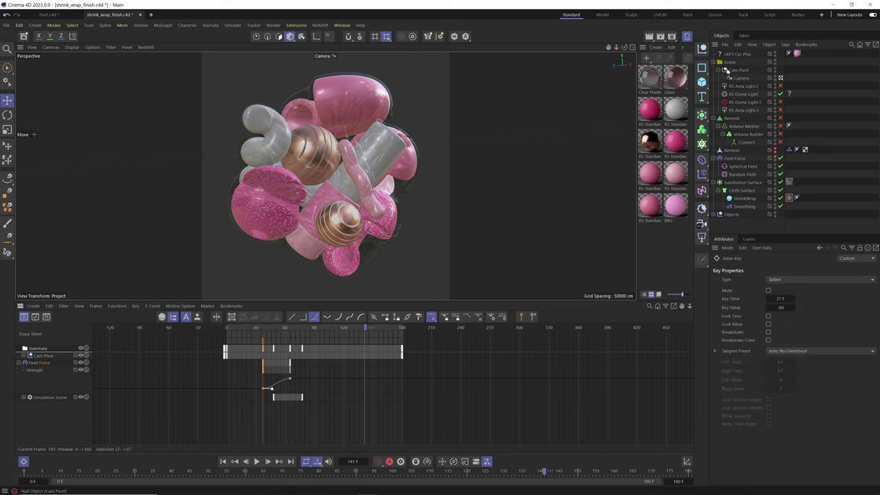
pyautogui.click(733, 158)
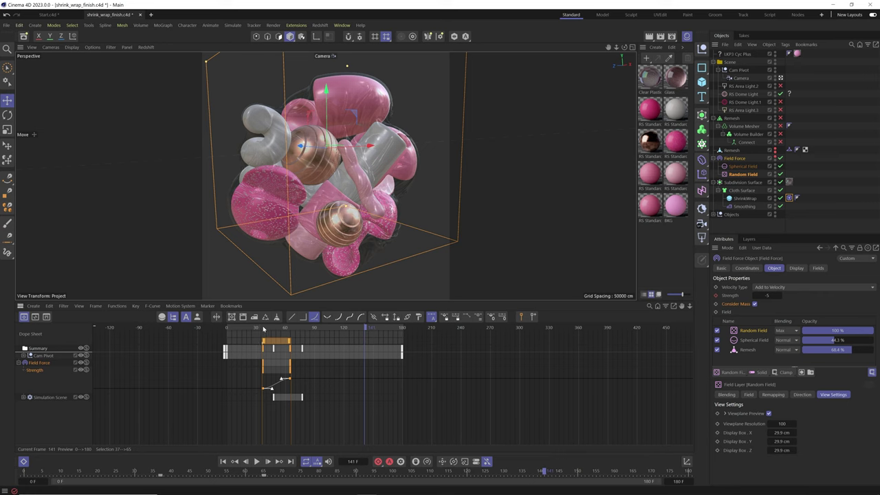
pyautogui.click(264, 329)
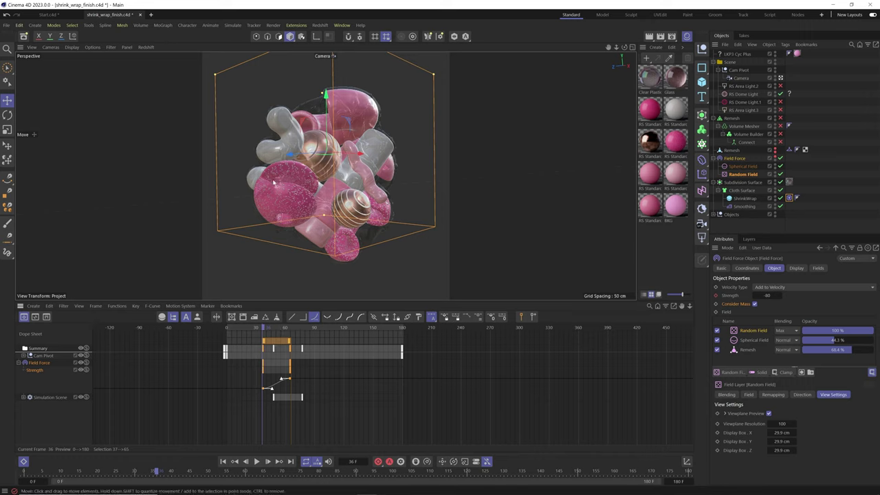
# - Expand the Simulation Scene's Damping track, go to frame 49 and open the project's simulation settings
pyautogui.click(23, 396)
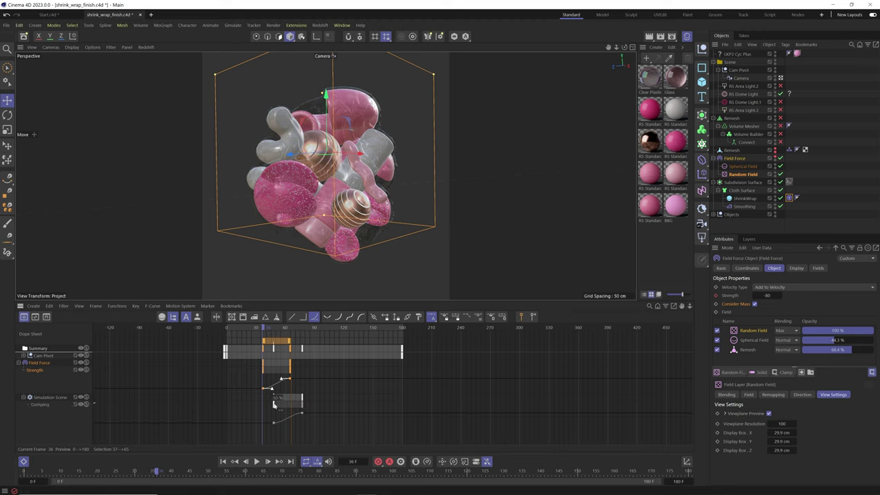
pyautogui.click(275, 331)
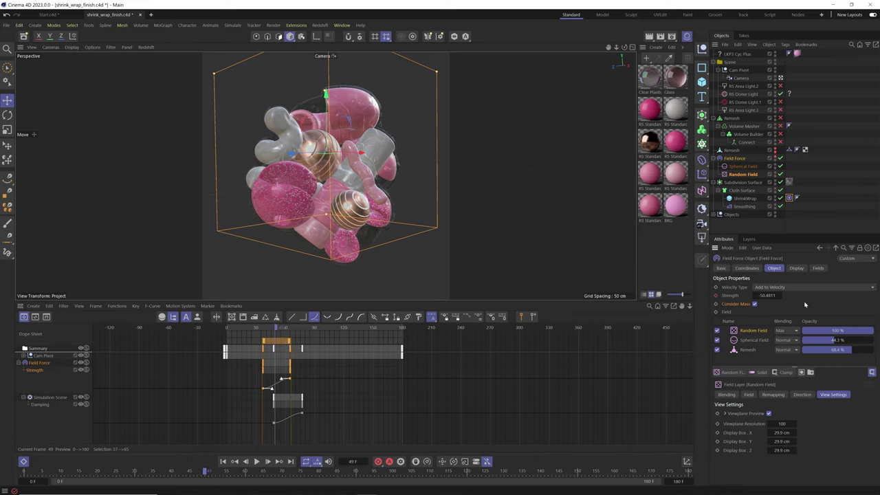
pyautogui.hotkey('ctrl', 'd')
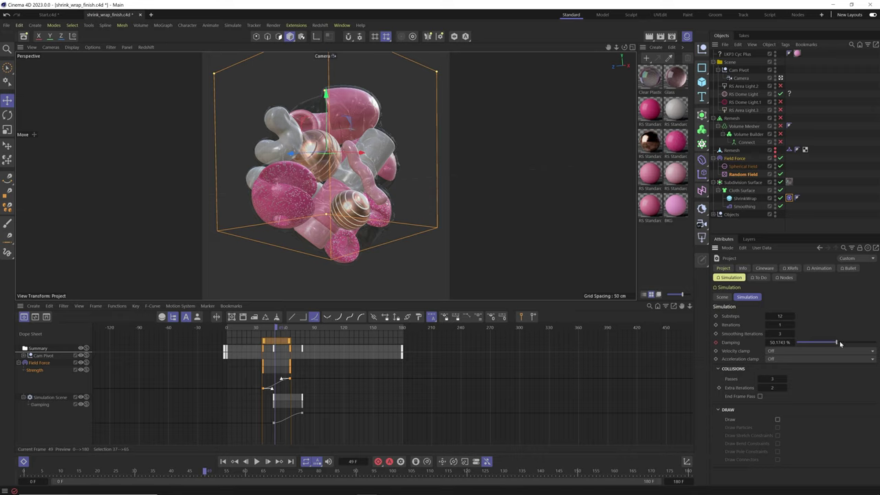
# - Try a simulation Damping of 100 %, and inspect the last key of the Damping track while advancing the animation
pyautogui.moveTo(839, 343); pyautogui.dragTo(879, 343)
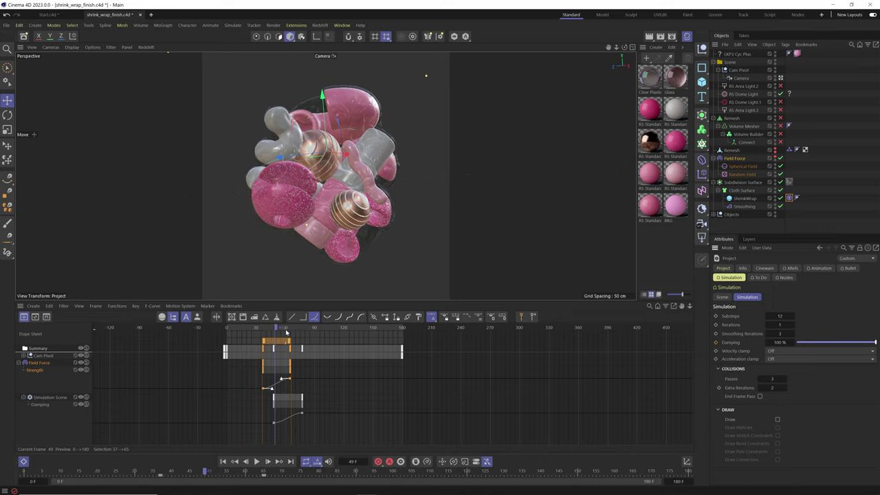
pyautogui.click(301, 405)
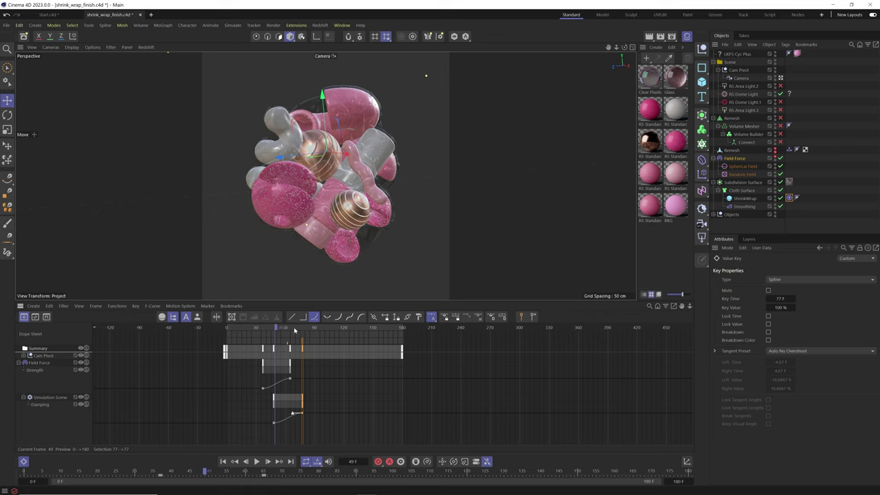
pyautogui.press('F8')
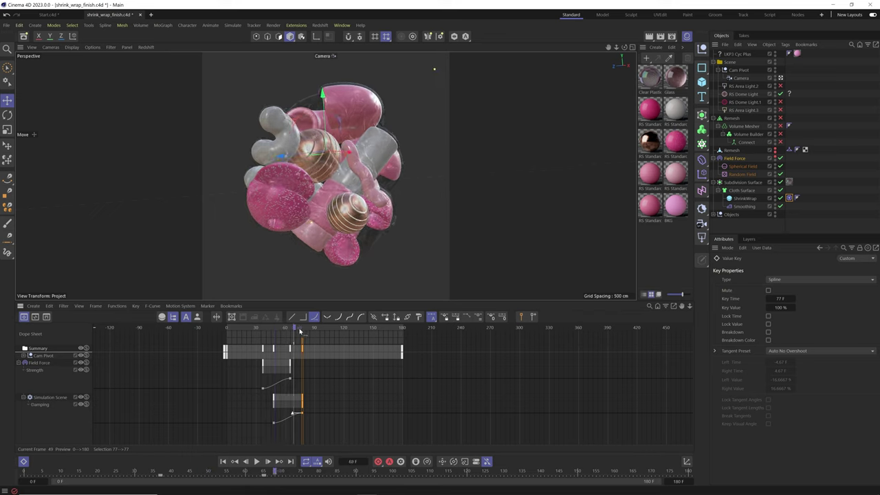